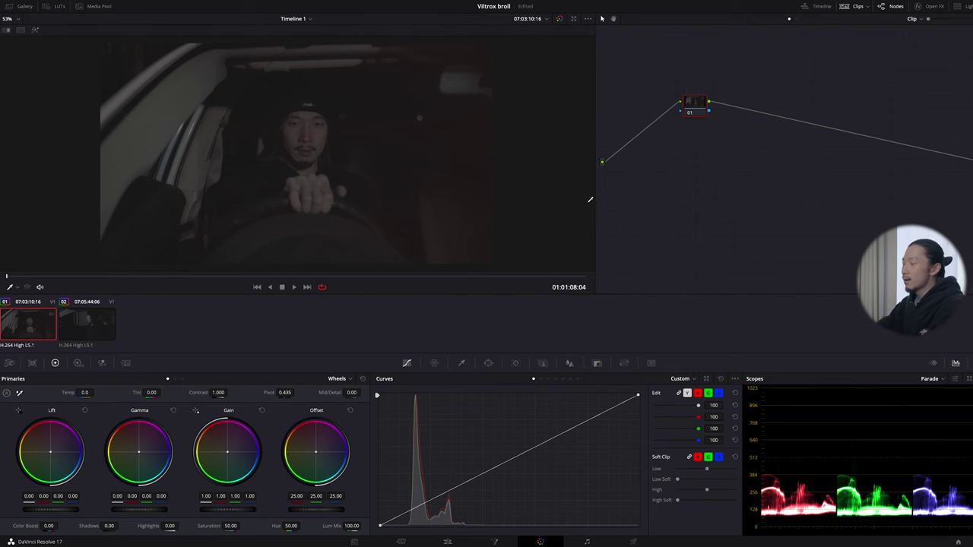
Step: View the two timeline clips in turn to compare the ungraded night car shots
click(84, 323)
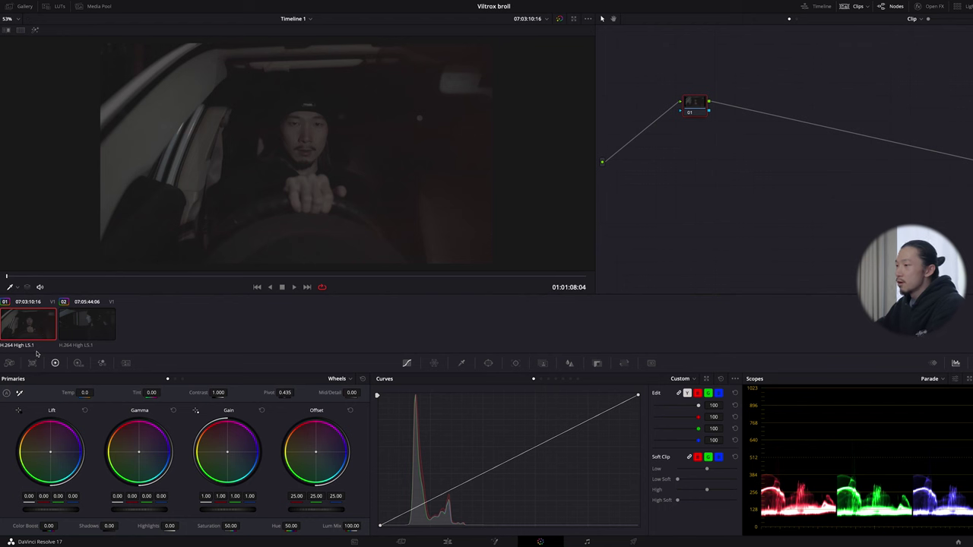
click(69, 331)
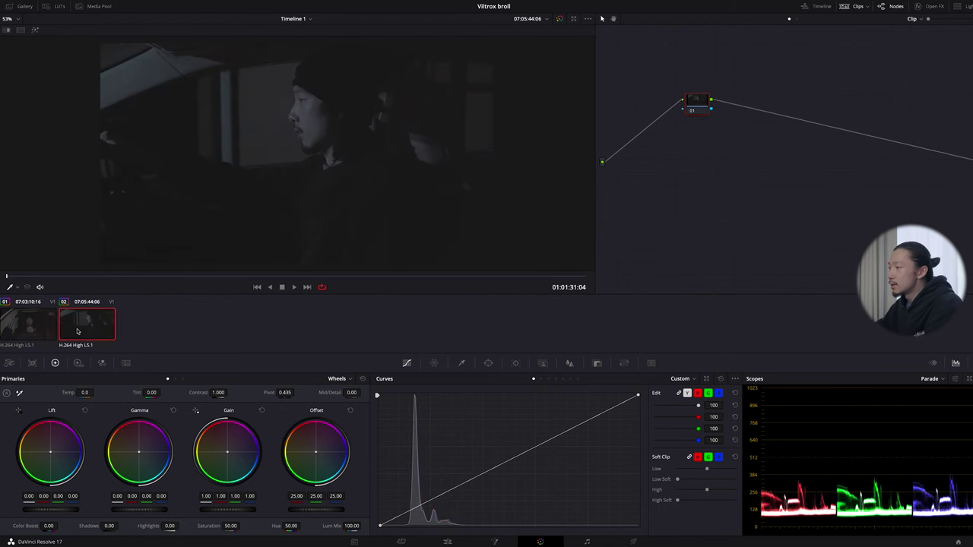
click(34, 329)
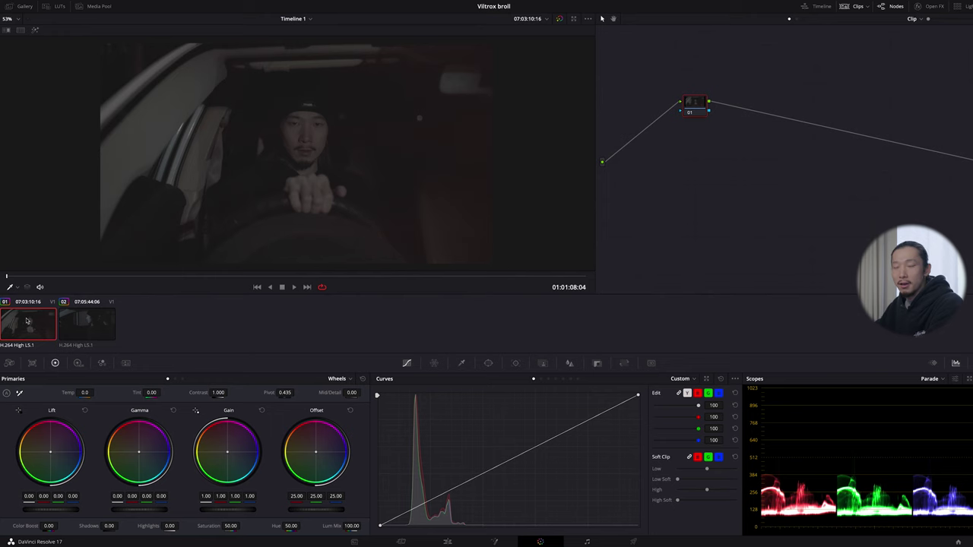
click(97, 328)
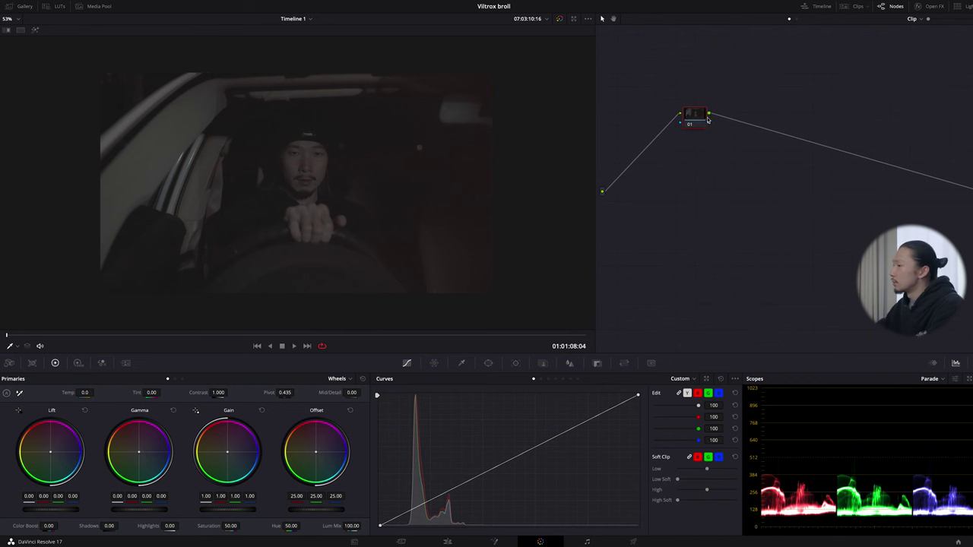
Step: Add a serial node after node 01, arrange it directly beneath, and label the two nodes NR and Pri
drag(695, 117, 681, 170)
key(alt+s)
drag(670, 132, 637, 137)
drag(679, 171, 650, 183)
click(642, 137)
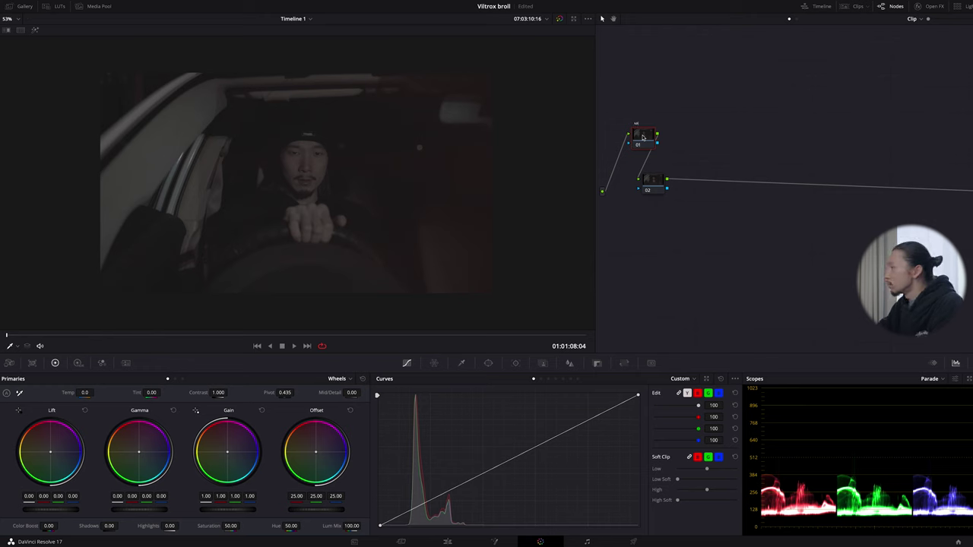
drag(652, 172, 640, 180)
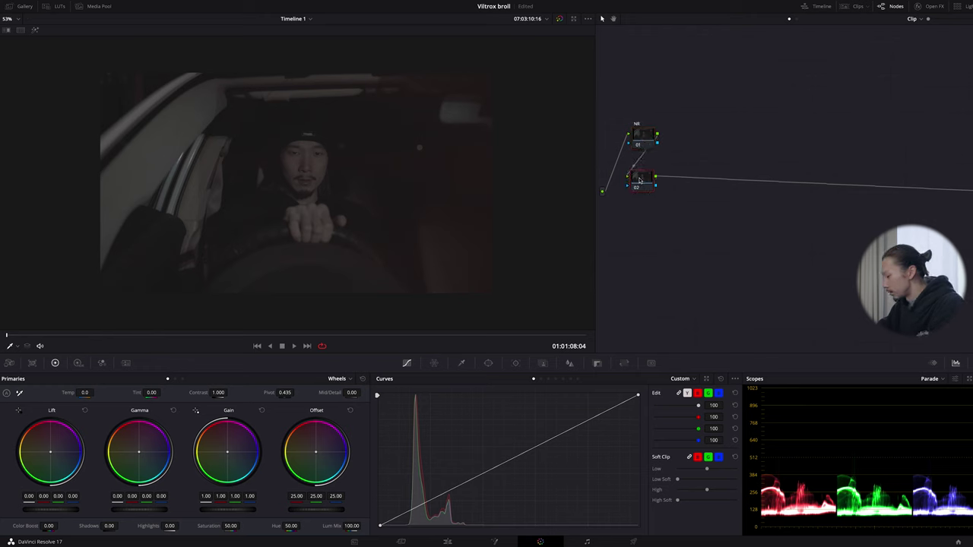
Step: Extend the node tree with a serial node labelled Bal, followed by parallel nodes labelled Look and Skin
key(alt+s)
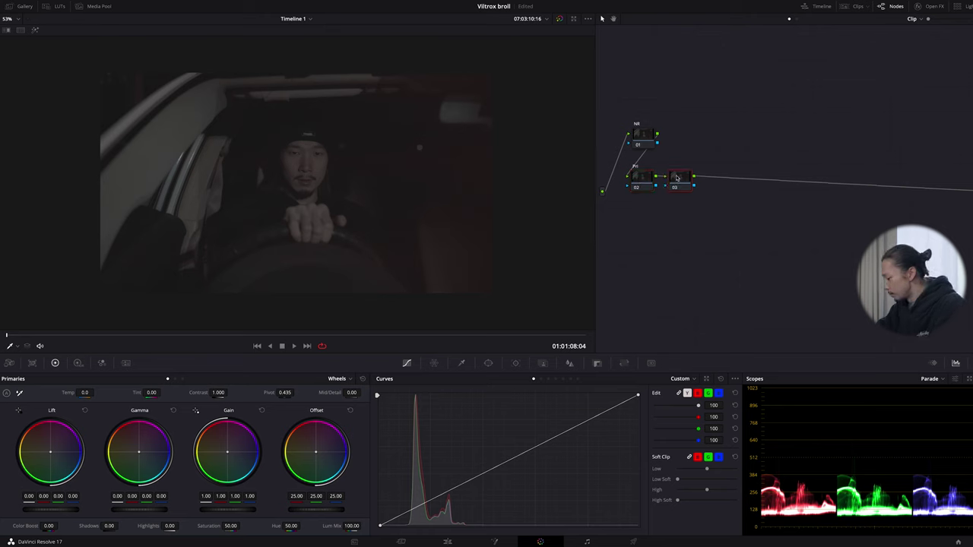
key(alt+s)
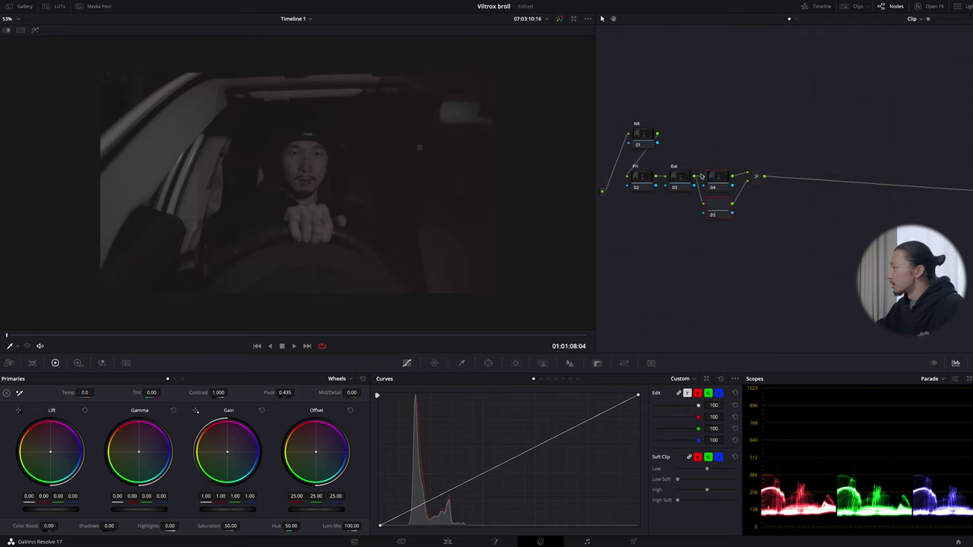
key(alt+p)
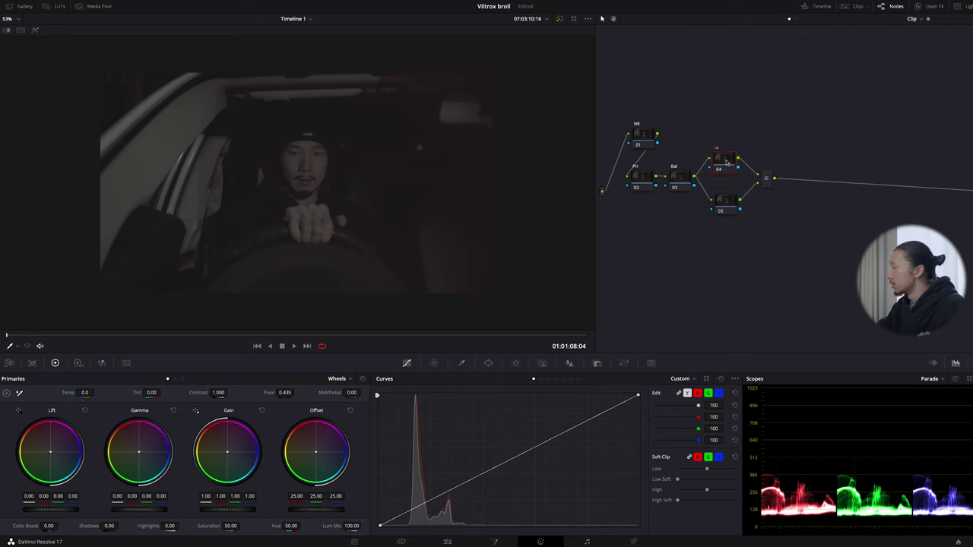
click(727, 200)
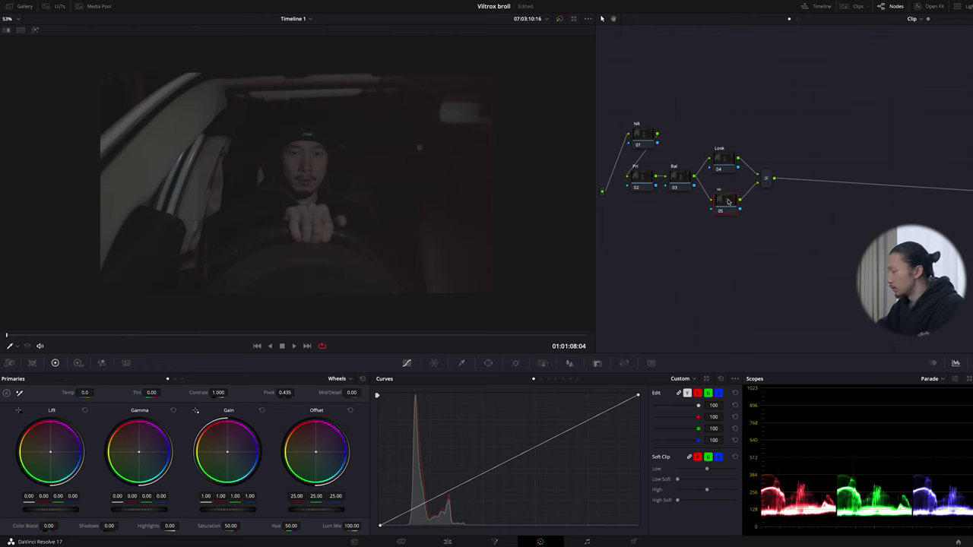
Step: Add three serial nodes after the parallel mixer and move them together into a row below the other nodes
click(766, 179)
key(alt+s)
key(alt+s)
key(alt+s)
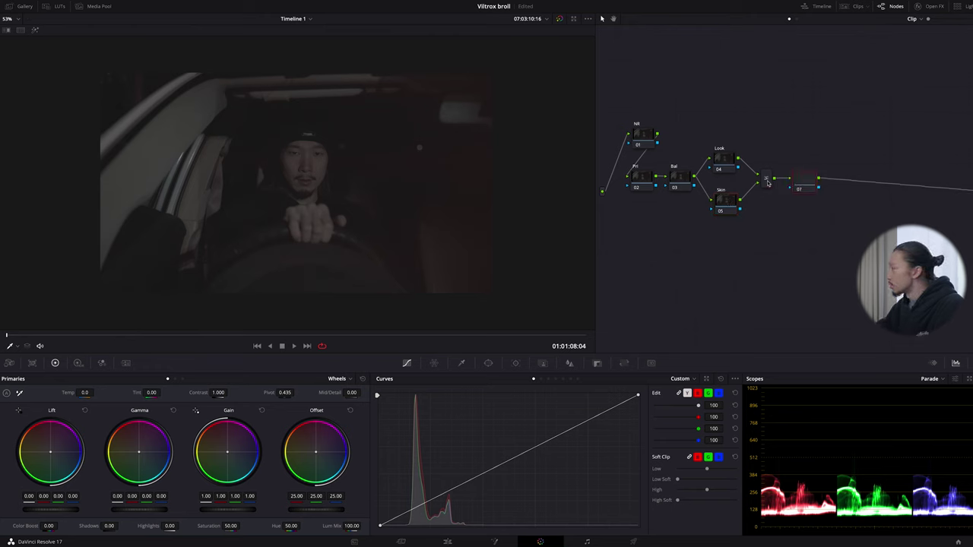
drag(807, 151, 878, 213)
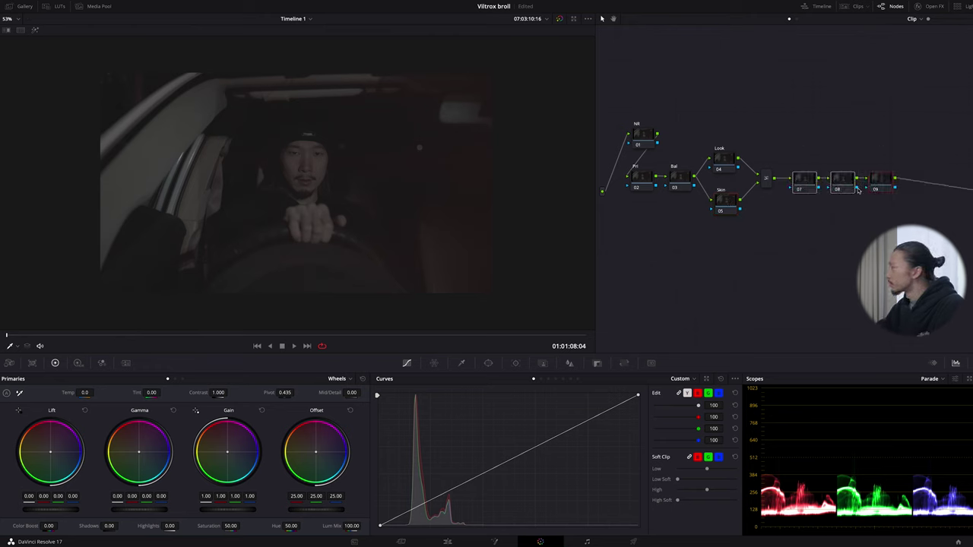
drag(837, 189, 676, 278)
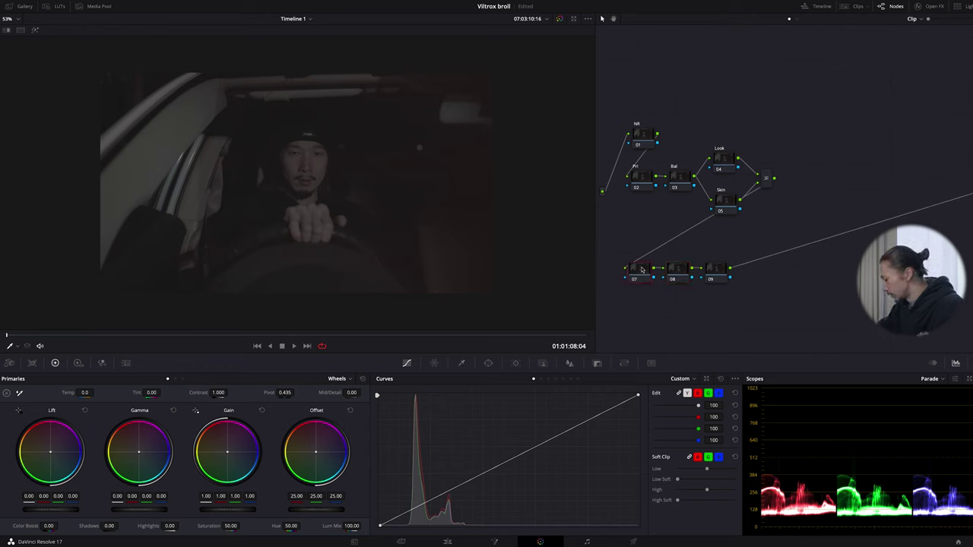
Step: Label the three nodes in the lower row vig, Grain and Adj
click(673, 270)
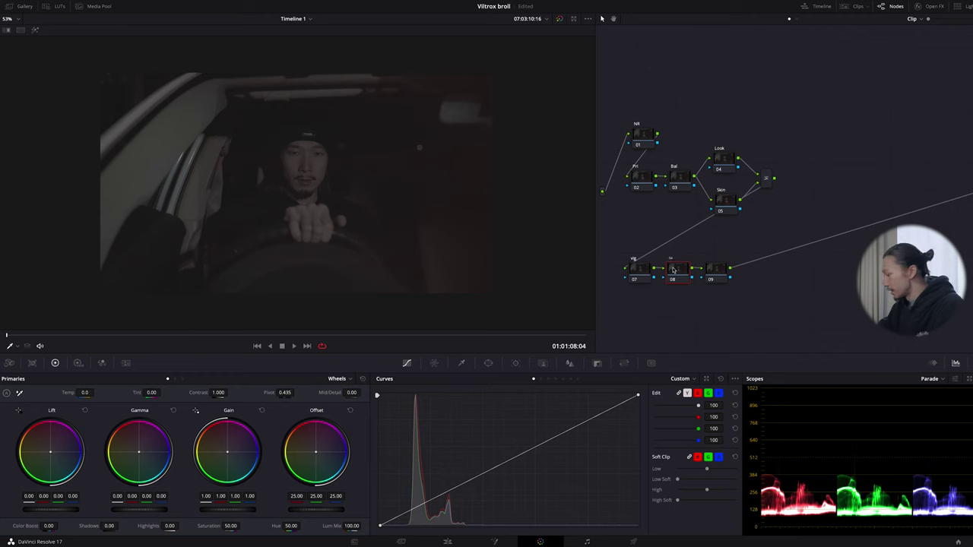
text(rain)
drag(715, 269, 723, 272)
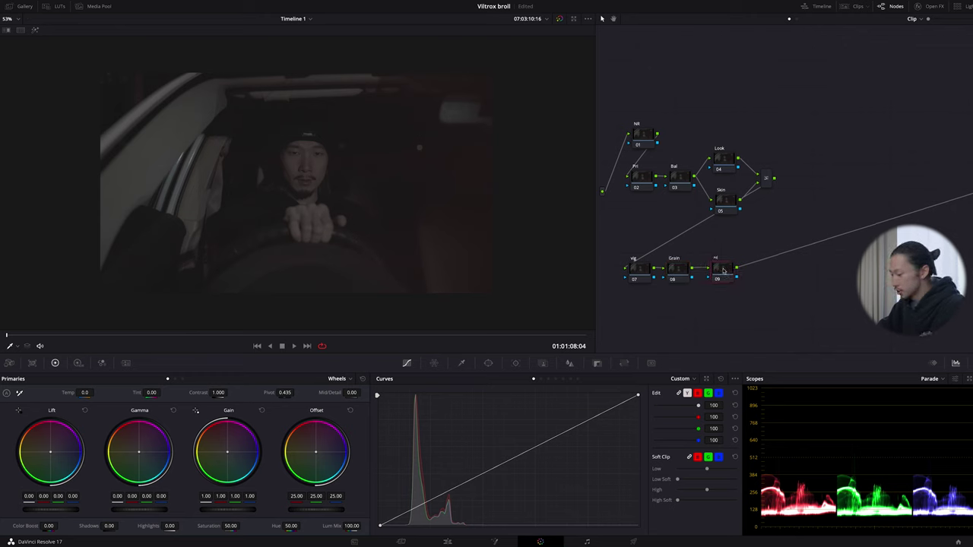
text(j)
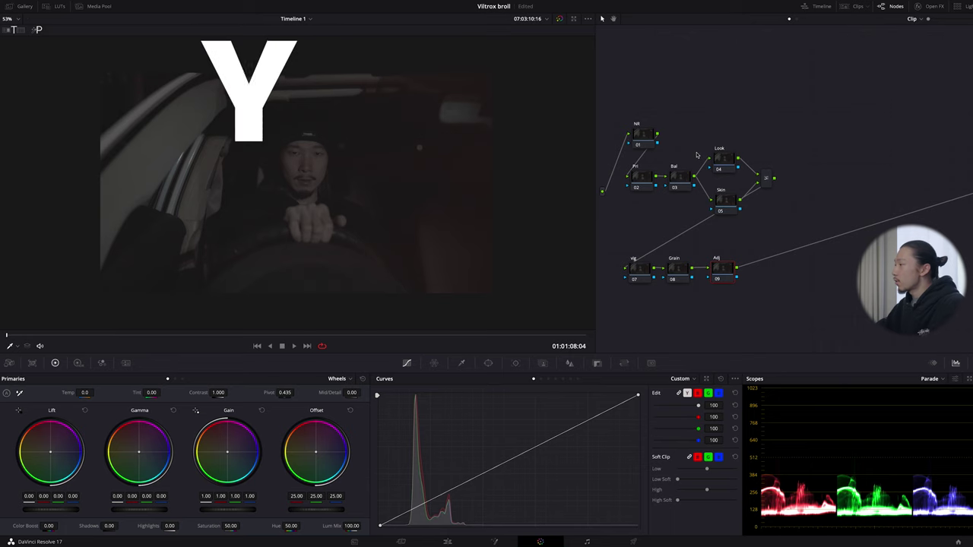
Step: On the Pri node, set the contrast to 1.210 and the pivot to 0.249
click(645, 179)
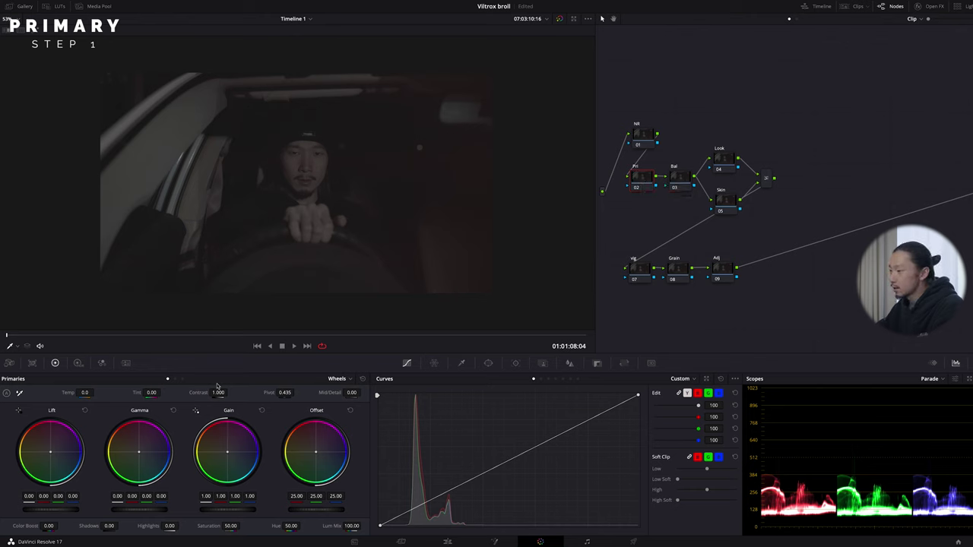
drag(304, 389, 347, 397)
drag(288, 393, 289, 394)
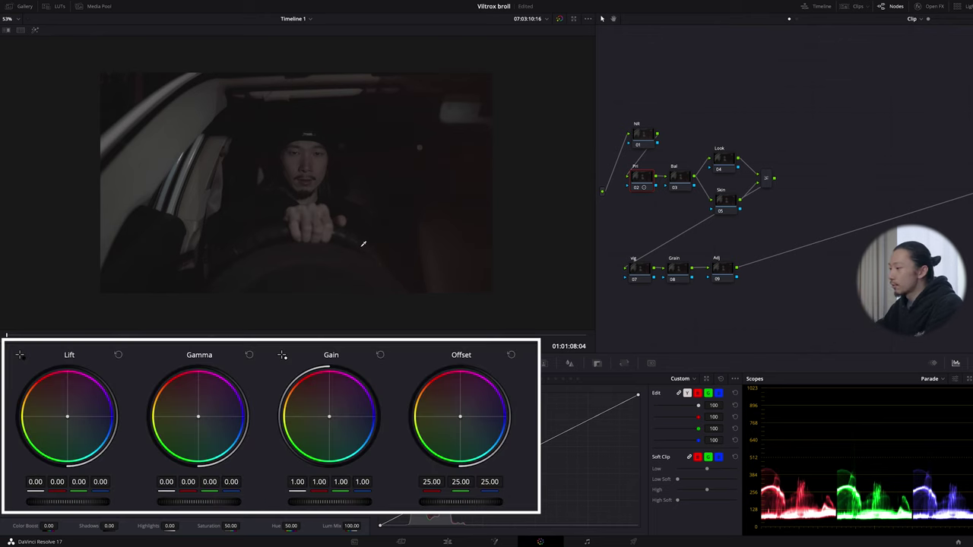
Step: Adjust the Pri node's primary wheels to Offset 26.65, Gain 1.05, Lift -0.01 and Gamma 0.01
drag(456, 502, 498, 501)
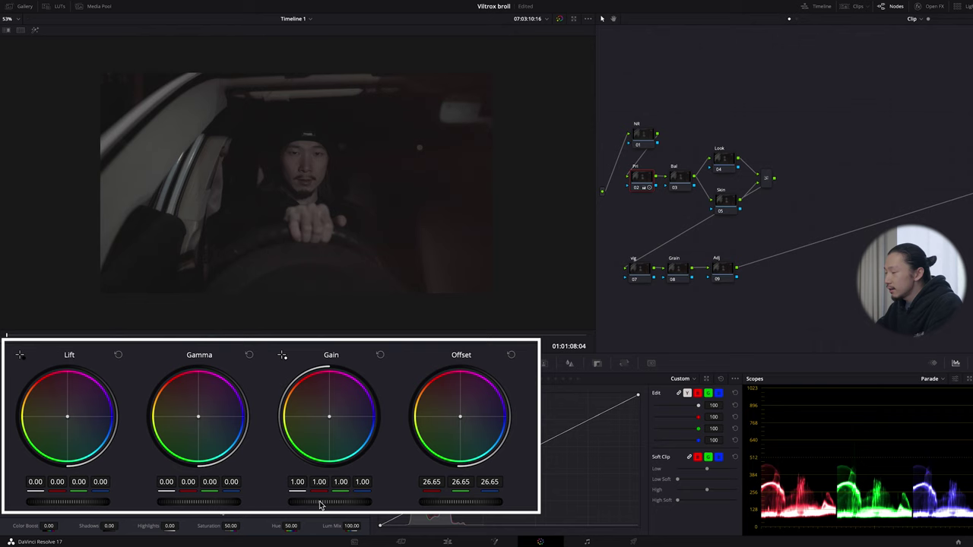
drag(326, 502, 352, 500)
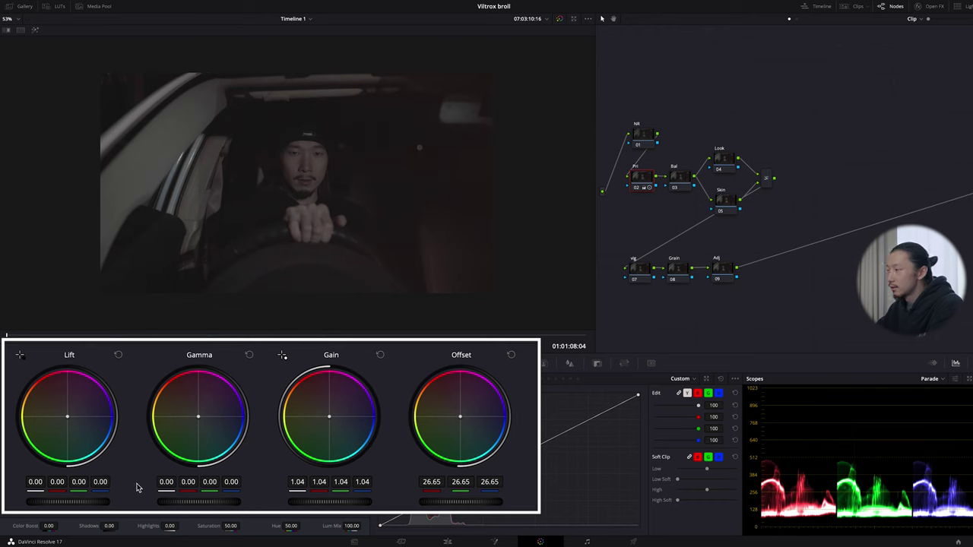
drag(66, 501, 32, 502)
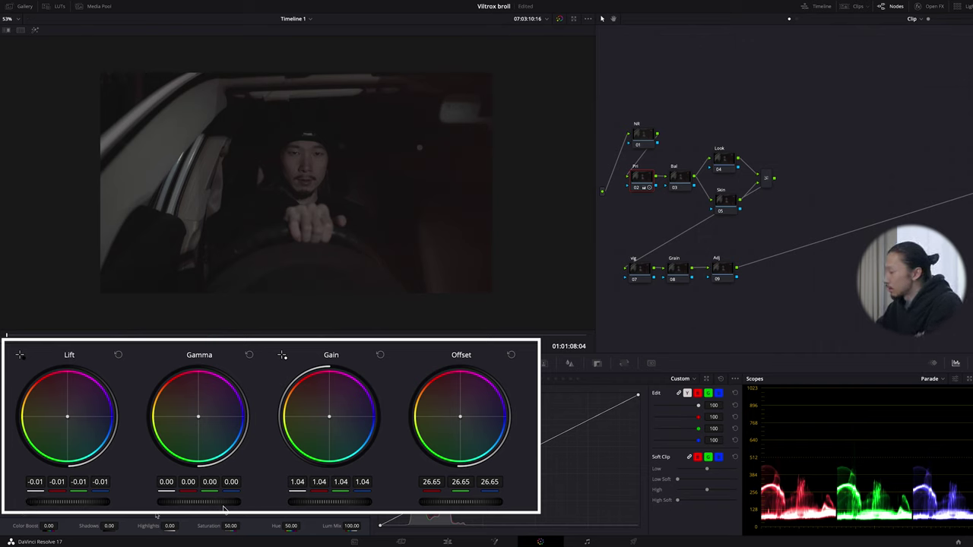
drag(202, 501, 174, 505)
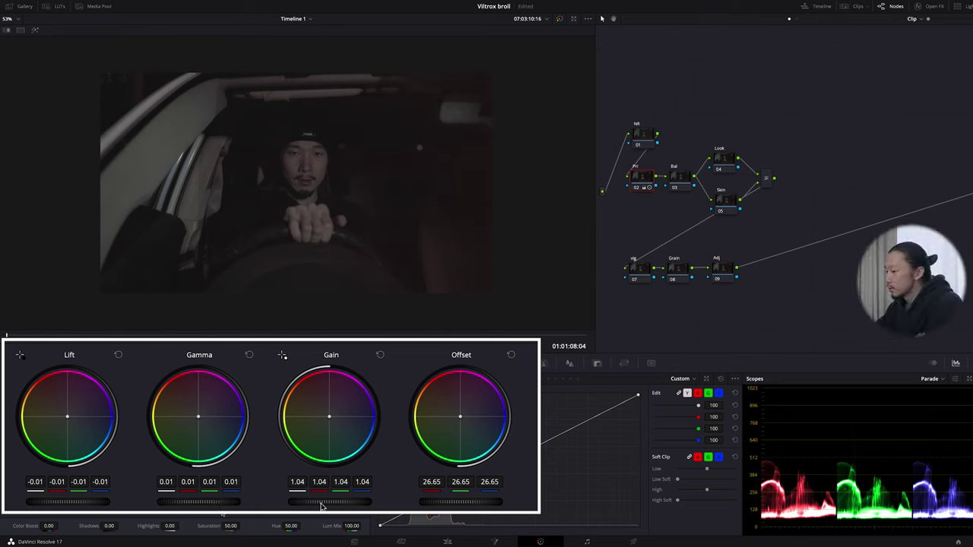
drag(321, 502, 338, 500)
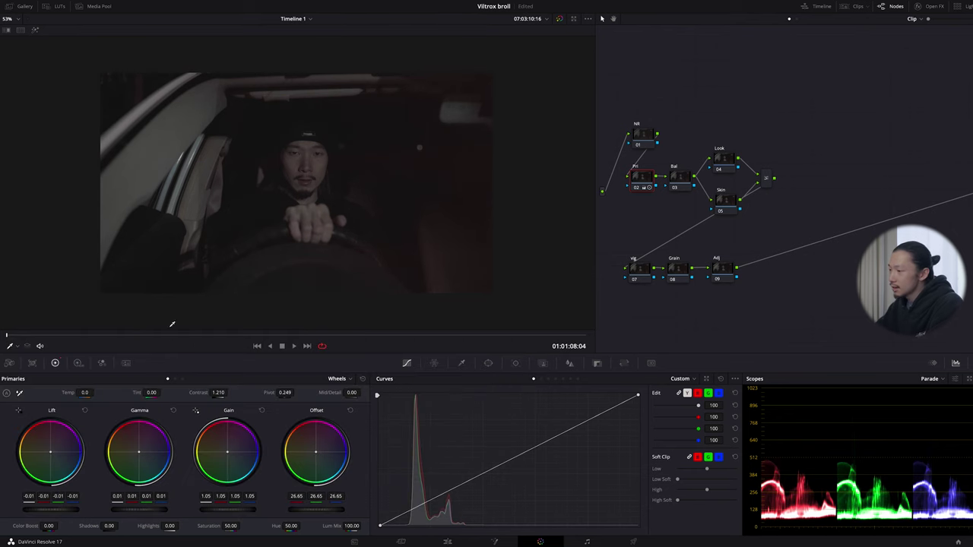
Step: Lower the Log shadows and raise the saturation on the Pri node, comparing the image with the node off and on
click(184, 378)
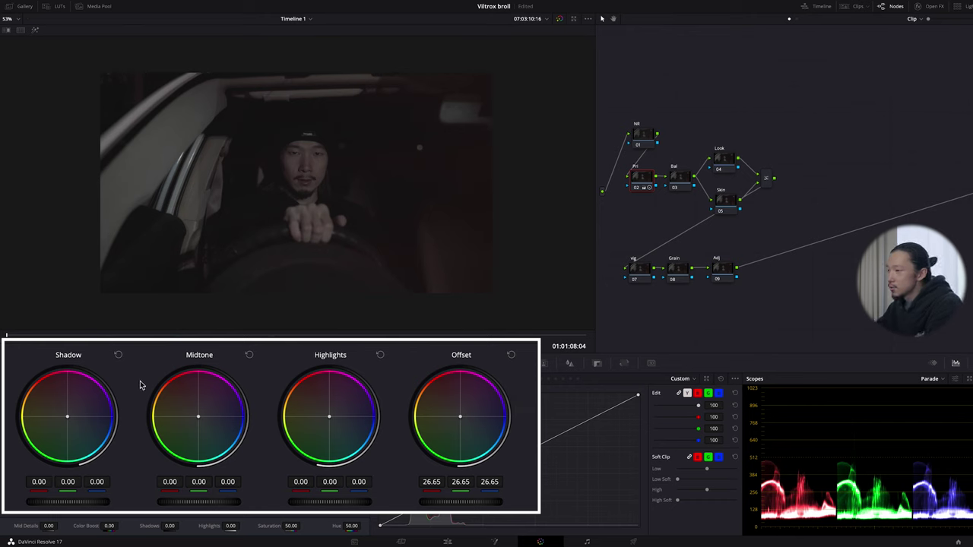
drag(74, 502, 32, 506)
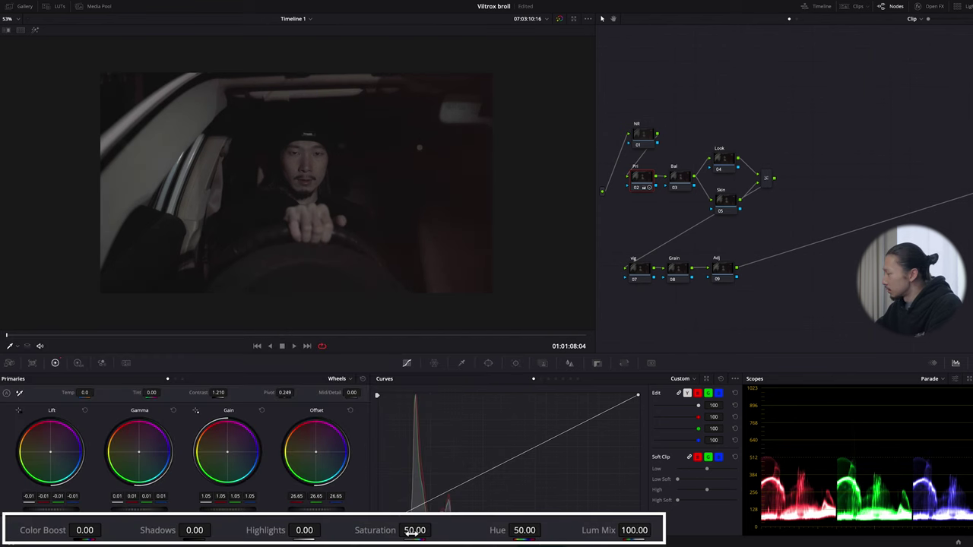
drag(413, 530, 436, 530)
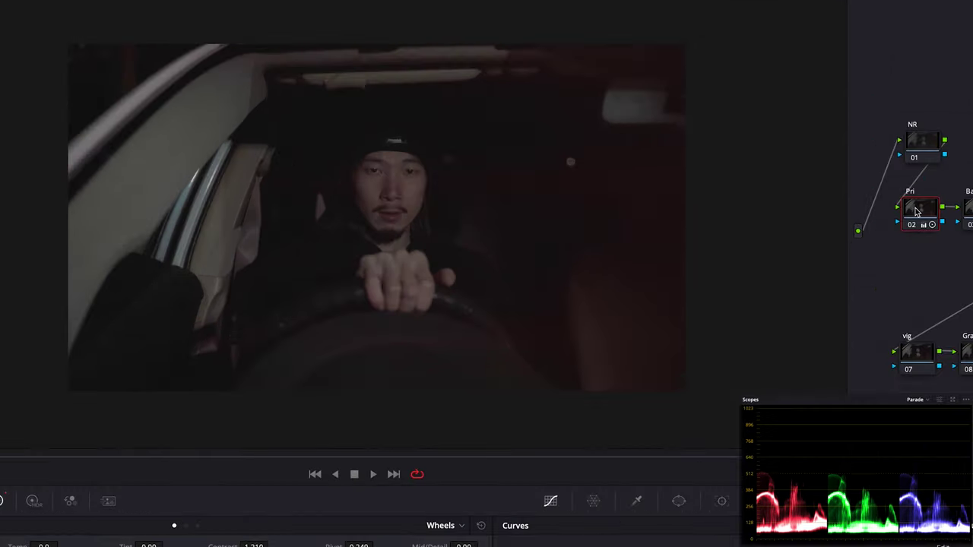
key(ctrl+d)
key(ctrl+d)
key(ctrl+d)
key(ctrl+d)
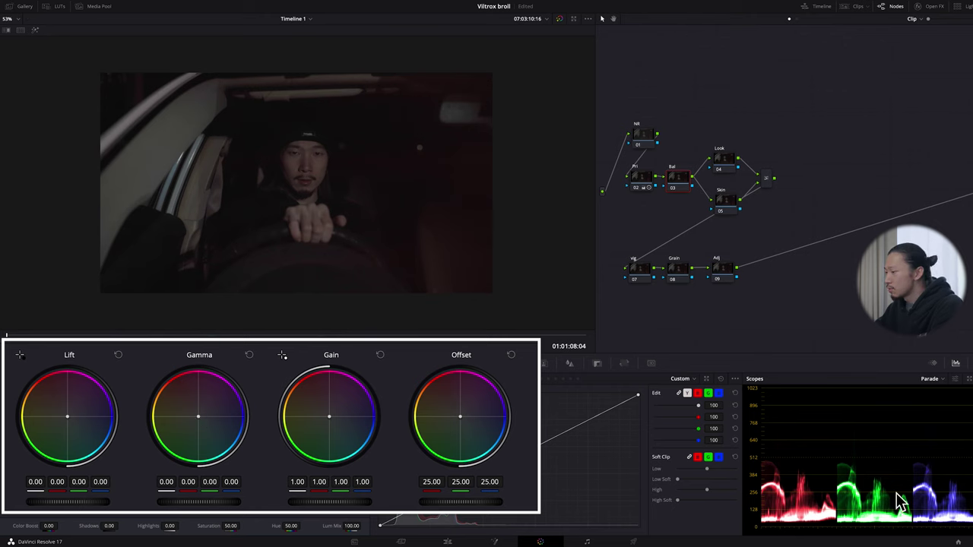
Step: Balance the Bal node by shifting Lift away from red to -0.01 and fine-tuning Gamma, comparing with the node off and on
click(197, 416)
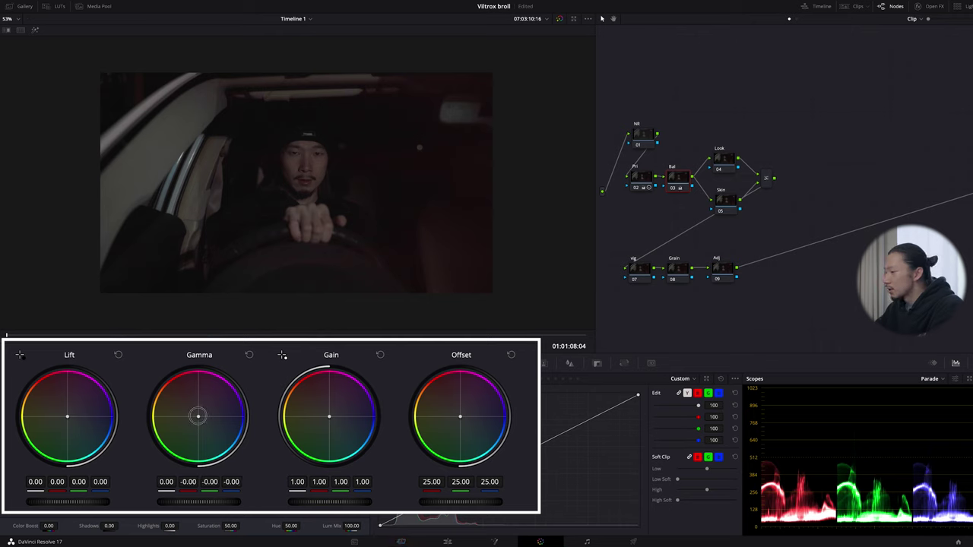
mouse_move(198, 415)
mouse_down()
mouse_move(195, 403)
mouse_move(198, 416)
mouse_up()
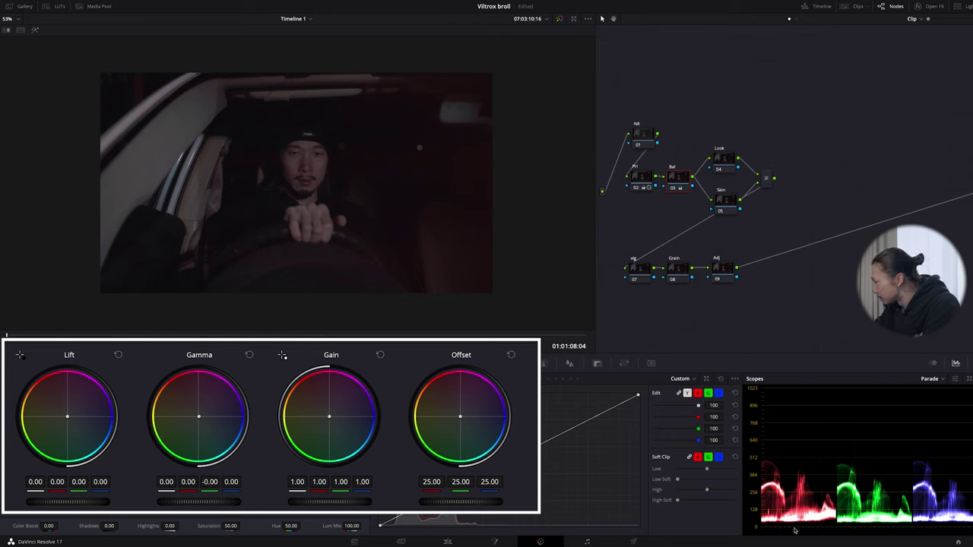
drag(67, 416, 71, 423)
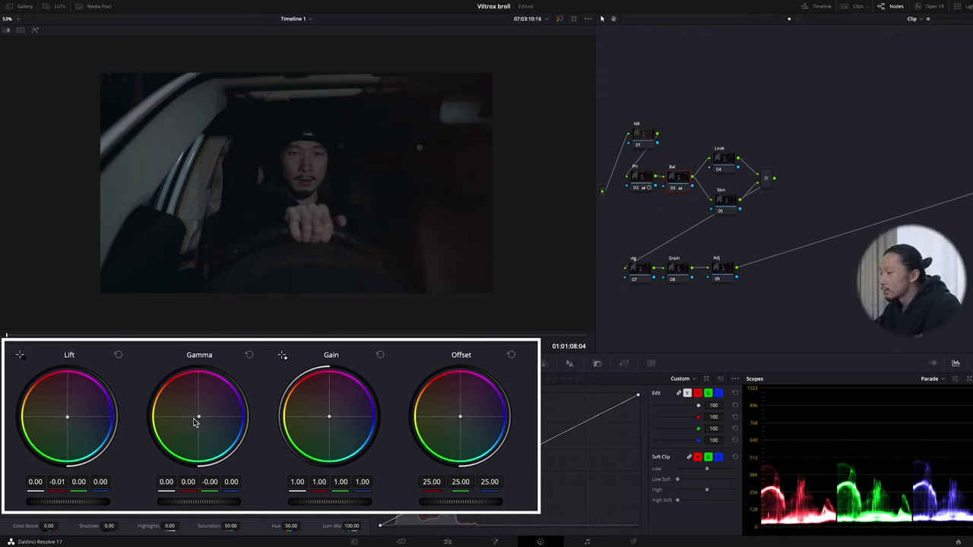
drag(198, 420, 198, 415)
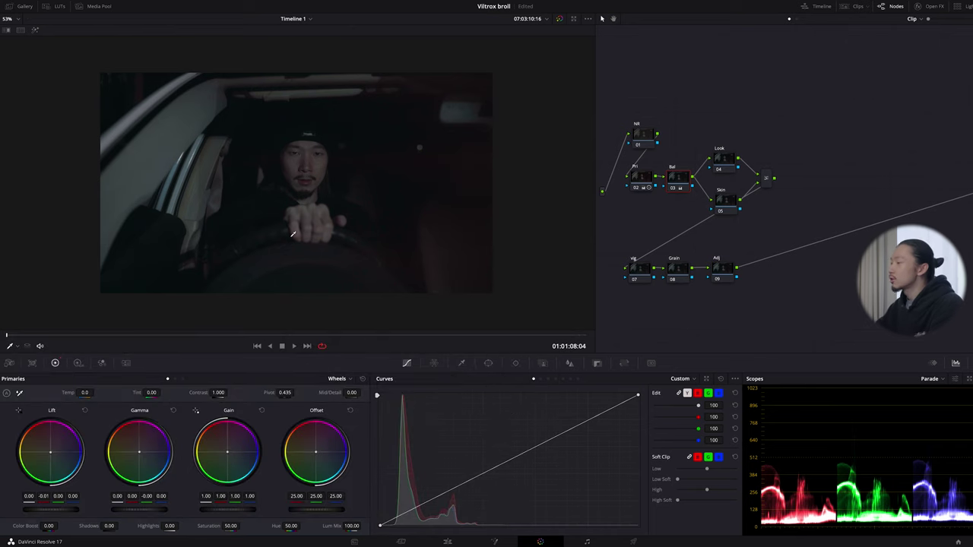
scroll(292, 234, up, 1)
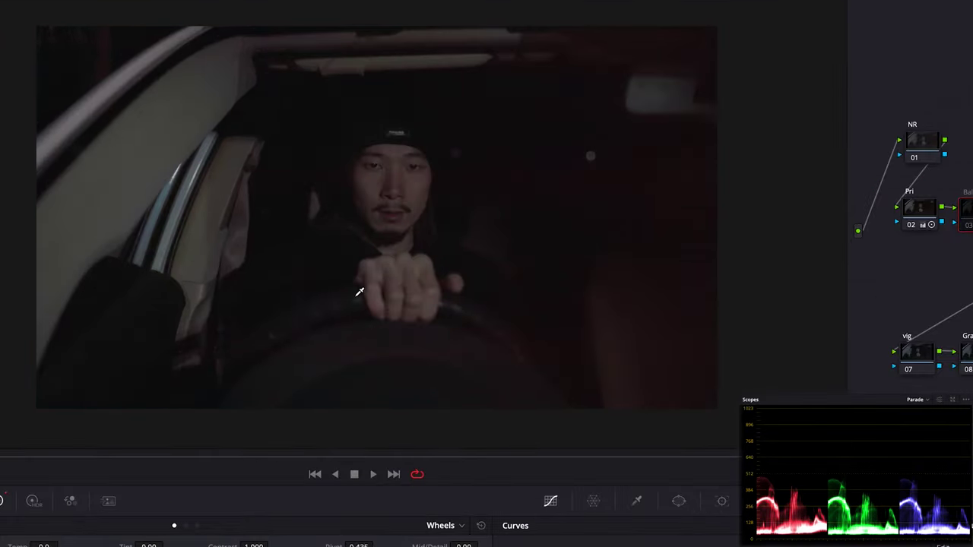
key(ctrl+d)
key(ctrl+d)
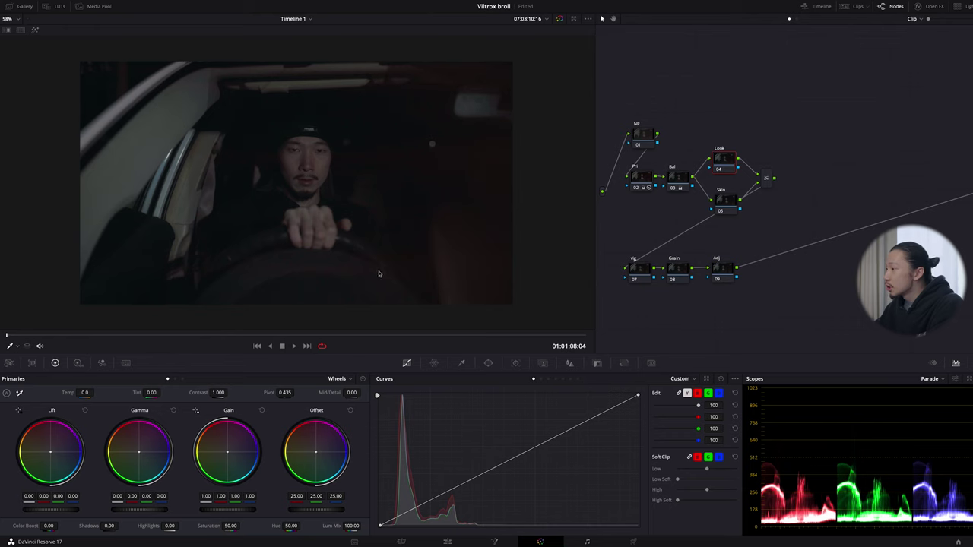
Step: Disable the Skin node and push the Look node's Log shadows toward teal, with red at -0.01
scroll(373, 257, up, 1)
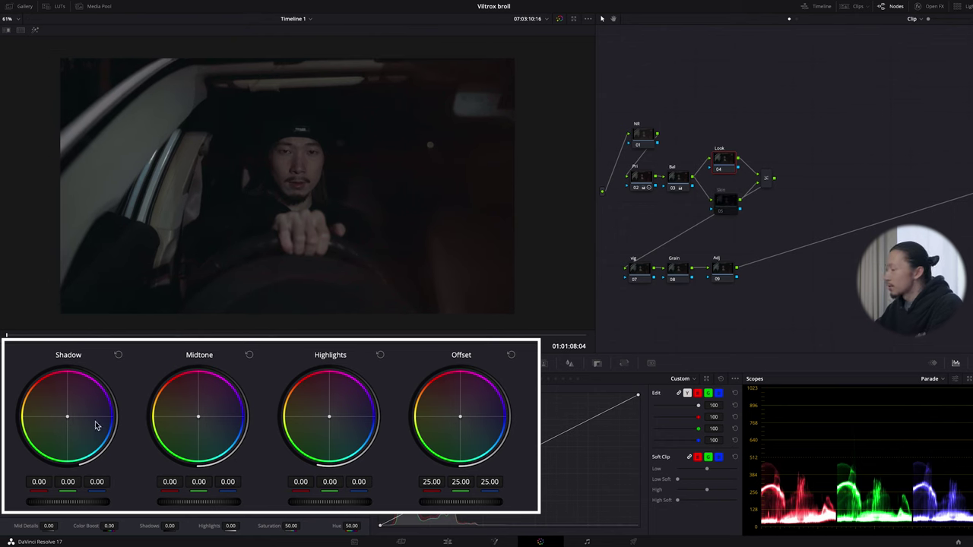
drag(67, 417, 67, 420)
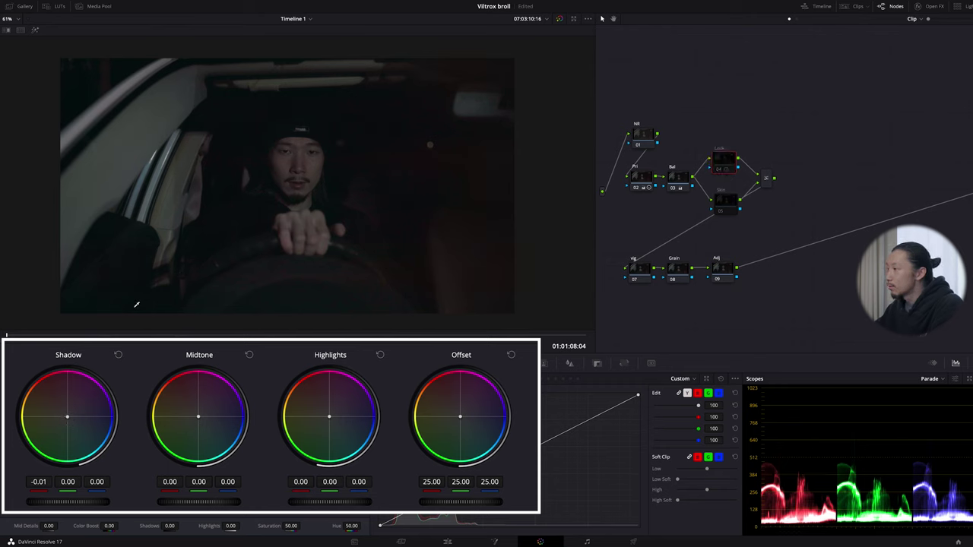
Step: Compare the image with the Look node off and on to judge the teal shadows
key(ctrl+d)
key(ctrl+d)
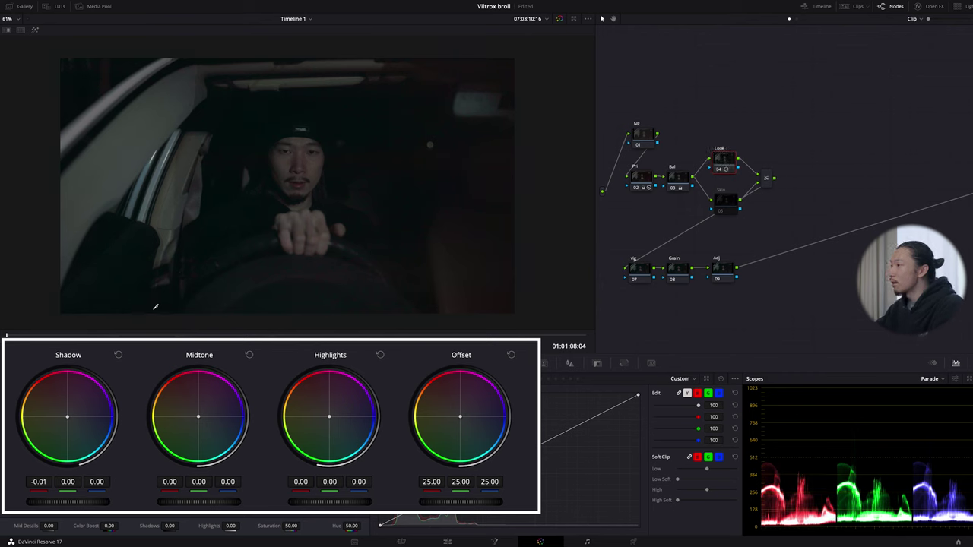
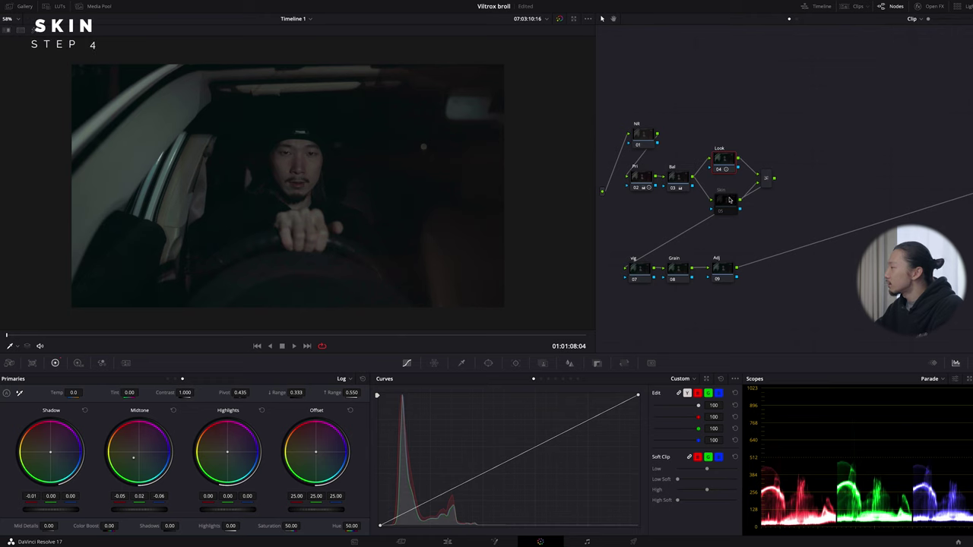
Step: Enable the Skin node and fit a soft oval window around the face and hand, with Size 49.01, Aspect 34.56 and Soft 1 11.84
key(ctrl+d)
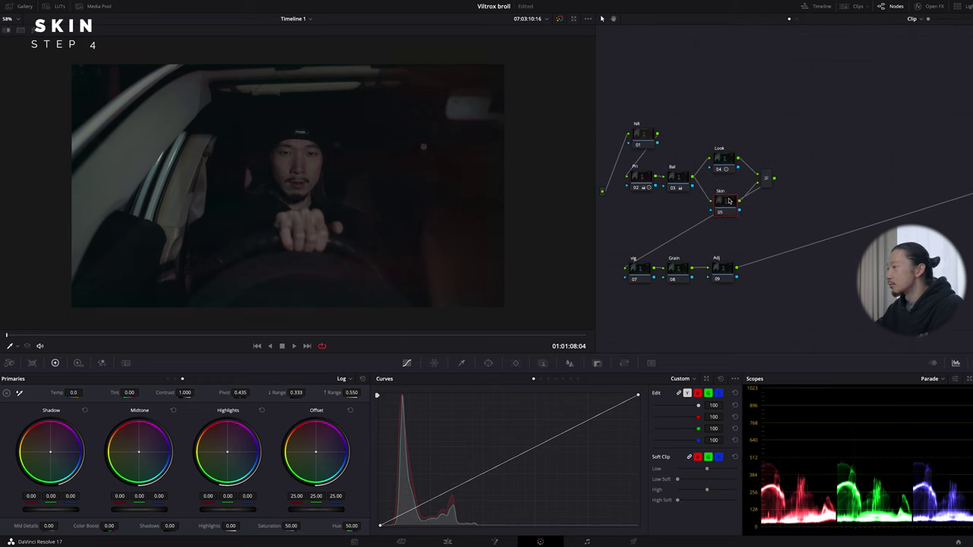
click(488, 362)
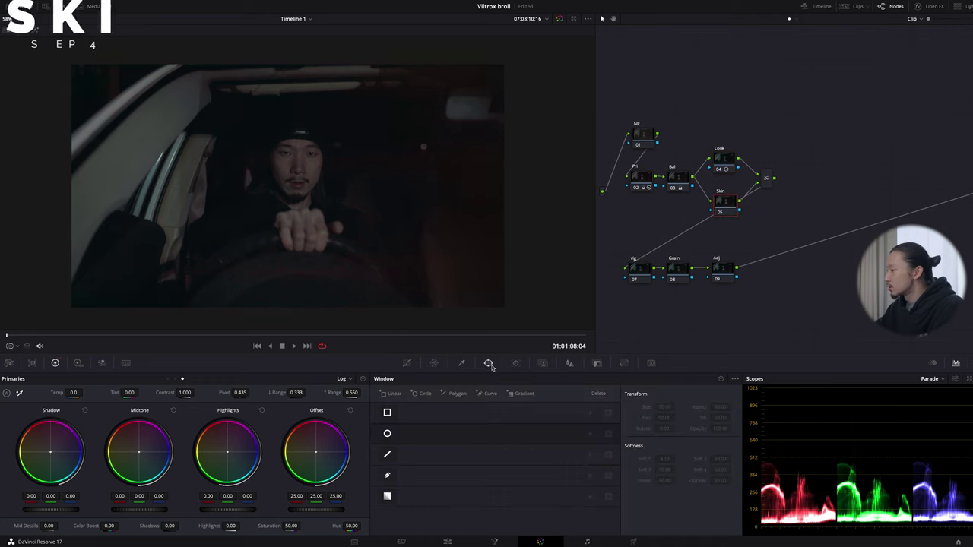
click(387, 434)
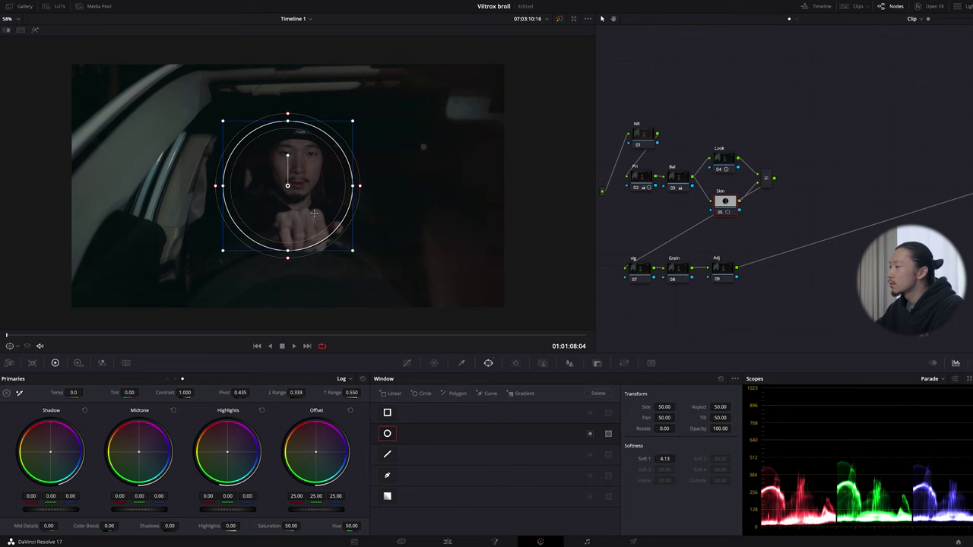
drag(318, 216, 325, 204)
drag(296, 238, 300, 281)
drag(373, 190, 337, 201)
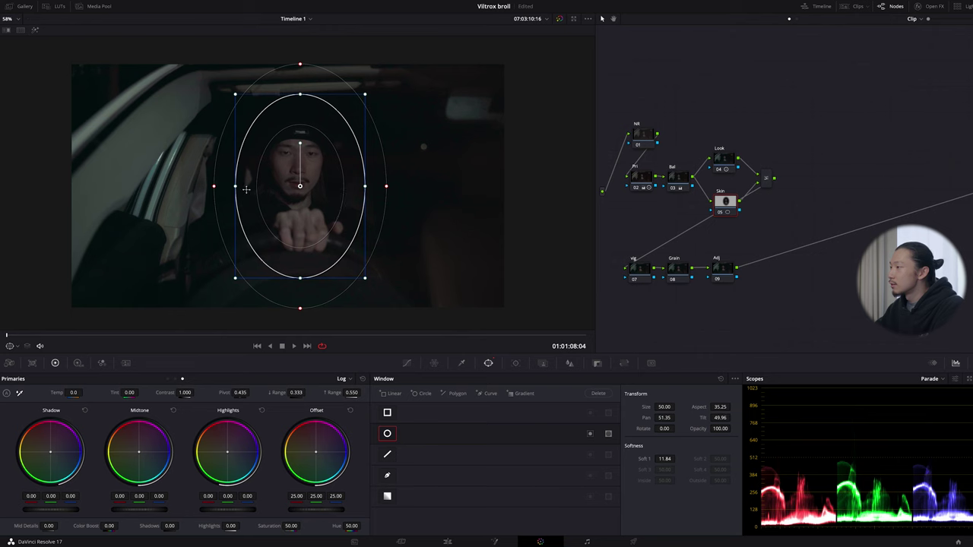
drag(237, 187, 239, 186)
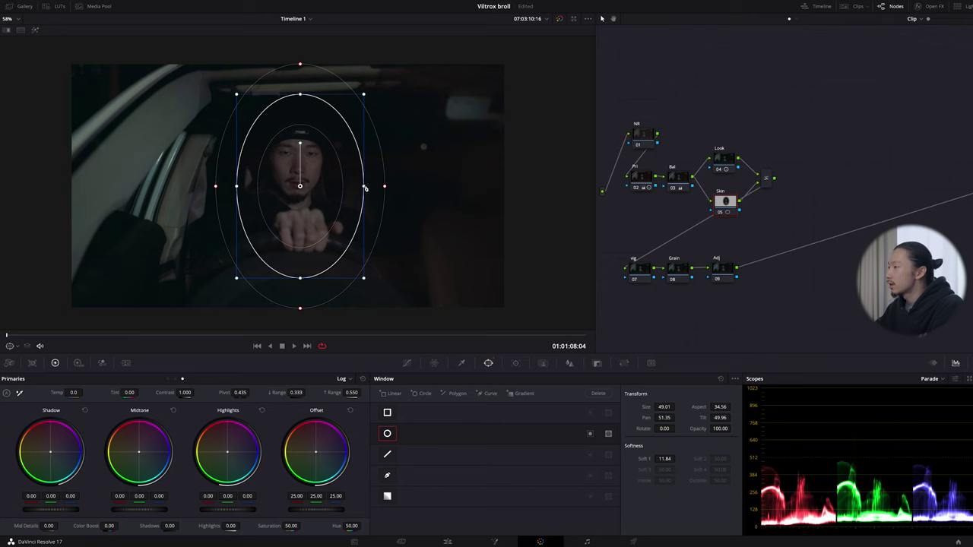
Step: Highlight the Skin node's selection, sample the face with the Qualifier and narrow hue to width 44.9 and luminance to 54.5–60.2
click(461, 363)
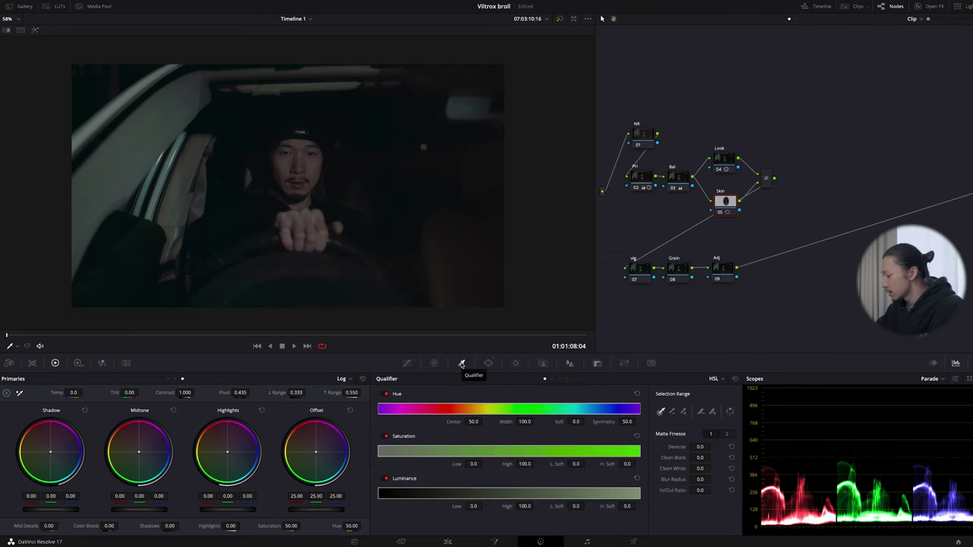
key(shift+h)
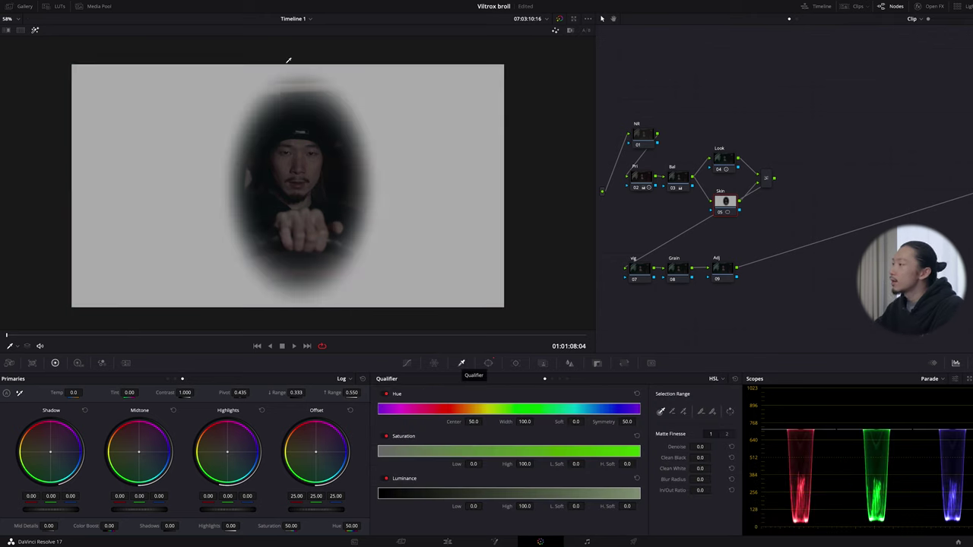
click(301, 155)
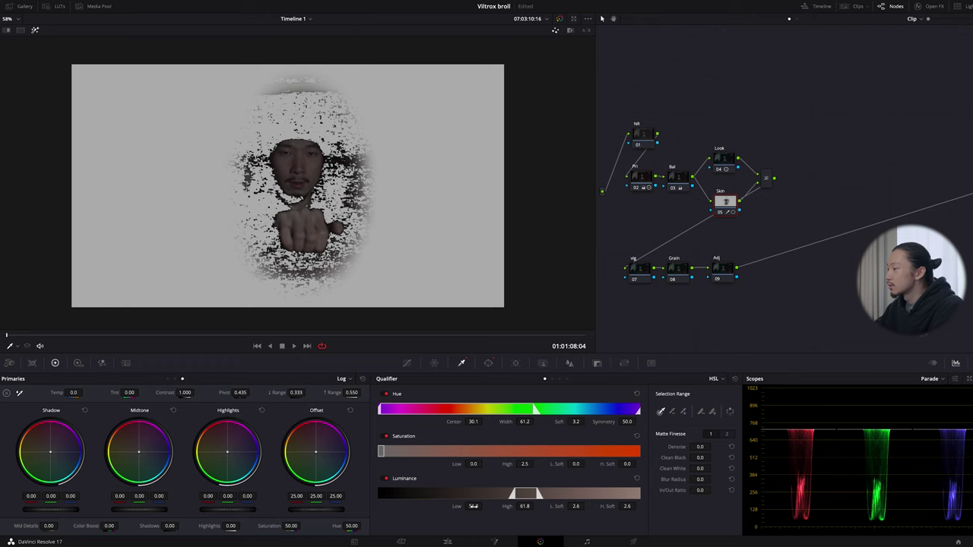
drag(473, 506, 517, 506)
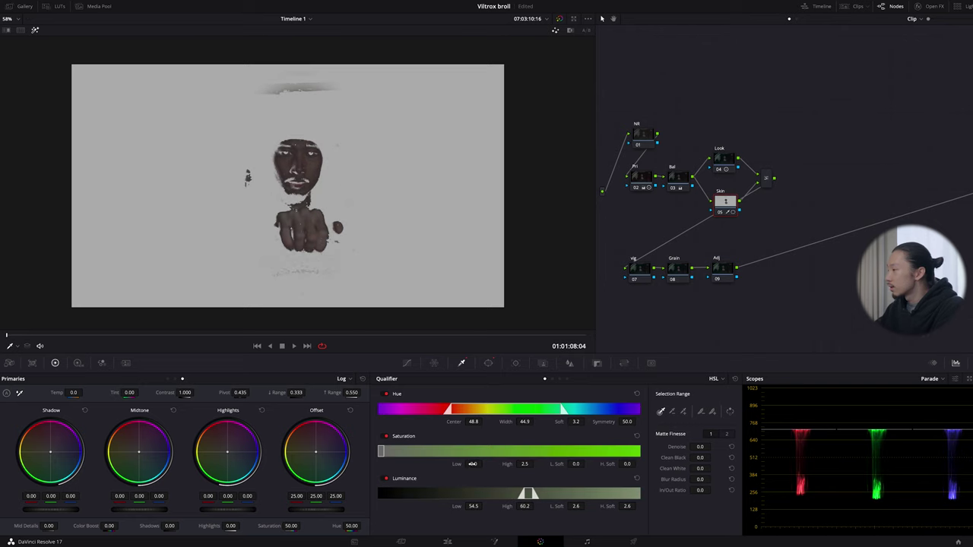
Step: Smooth the skin matte with Denoise 21.1 and Blur Radius 30.6, and turn the highlight view off
drag(700, 447, 779, 434)
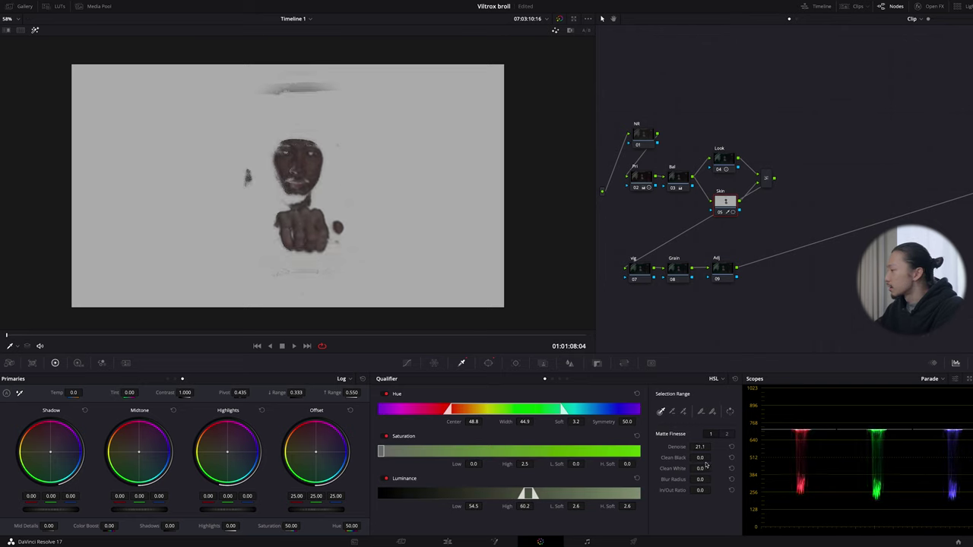
drag(700, 479, 816, 467)
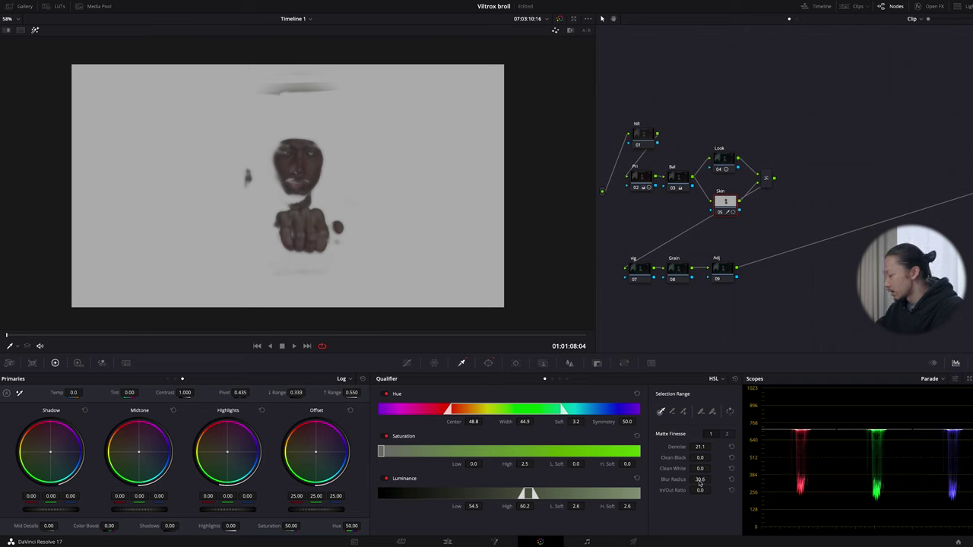
key(shift+h)
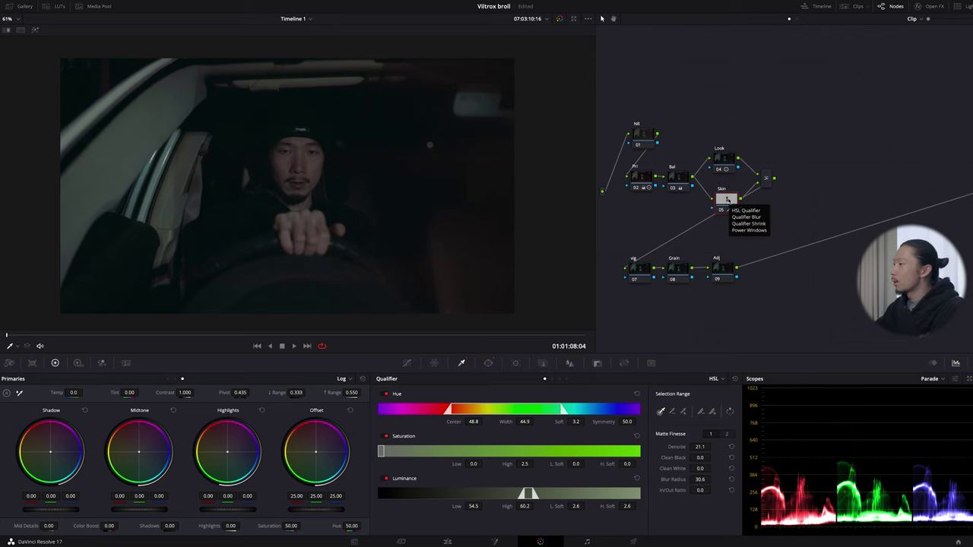
Step: Enlarge the Skin node's custom curve and lift its midtones slightly while anchoring the shadows with a lower point
click(407, 363)
click(706, 379)
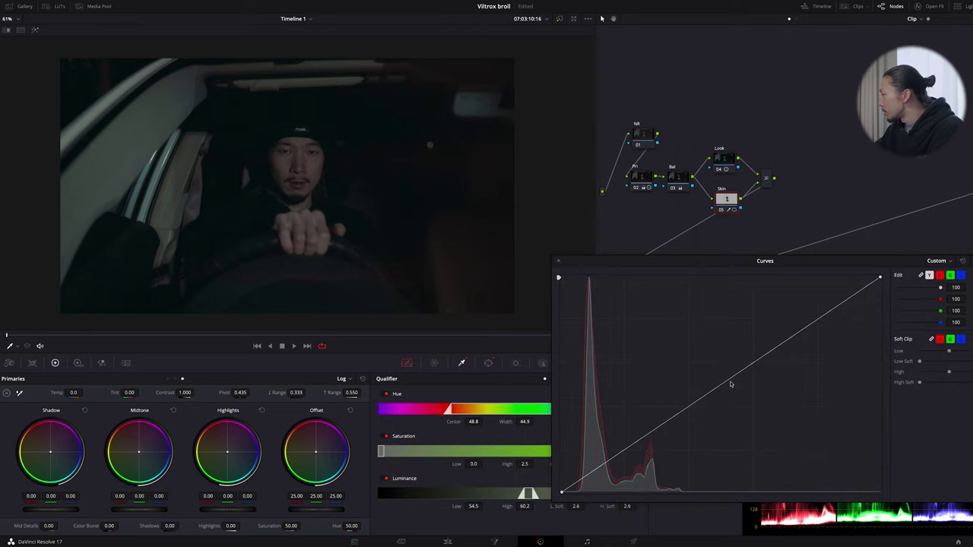
click(729, 380)
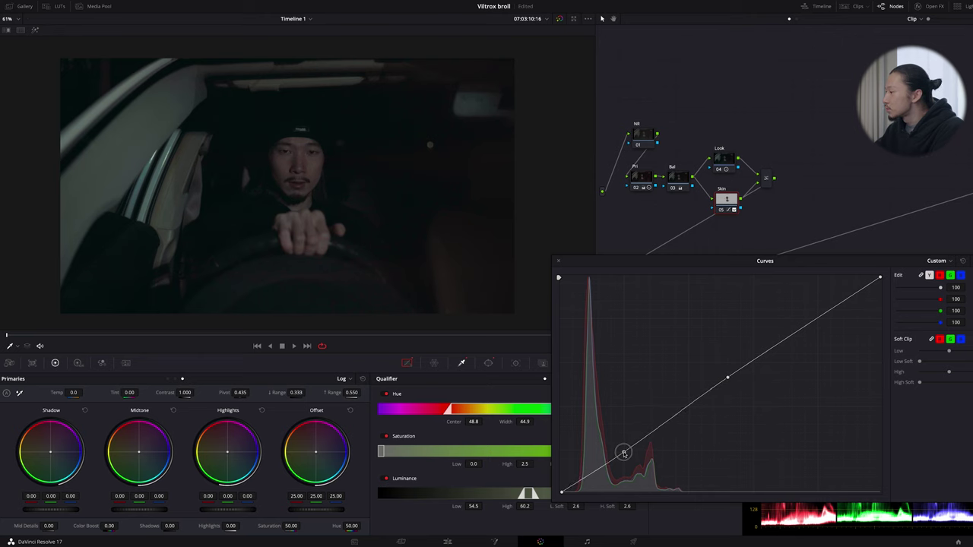
Step: Switch the Skin node's curve to Hue Vs Hue, add control points for the main hues and examine the face up close
click(938, 260)
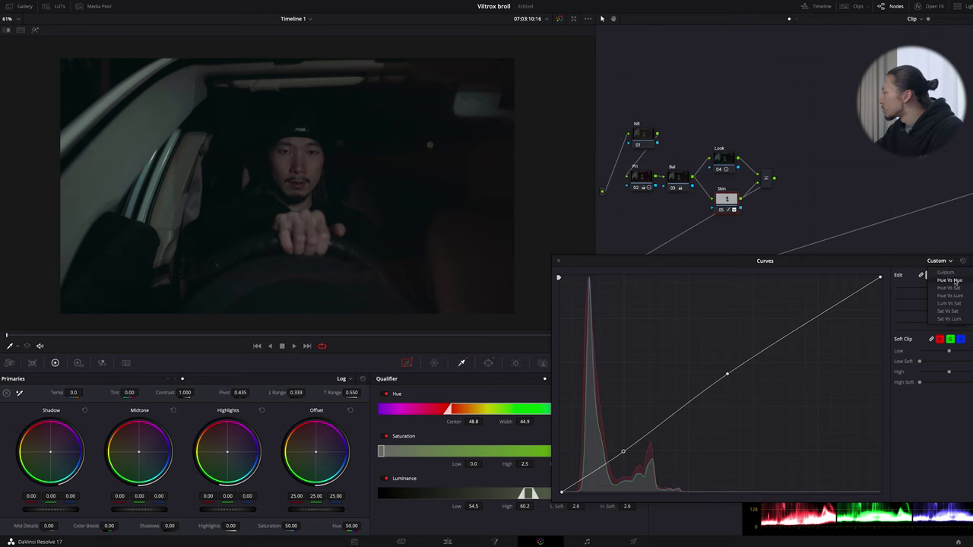
click(954, 282)
click(576, 494)
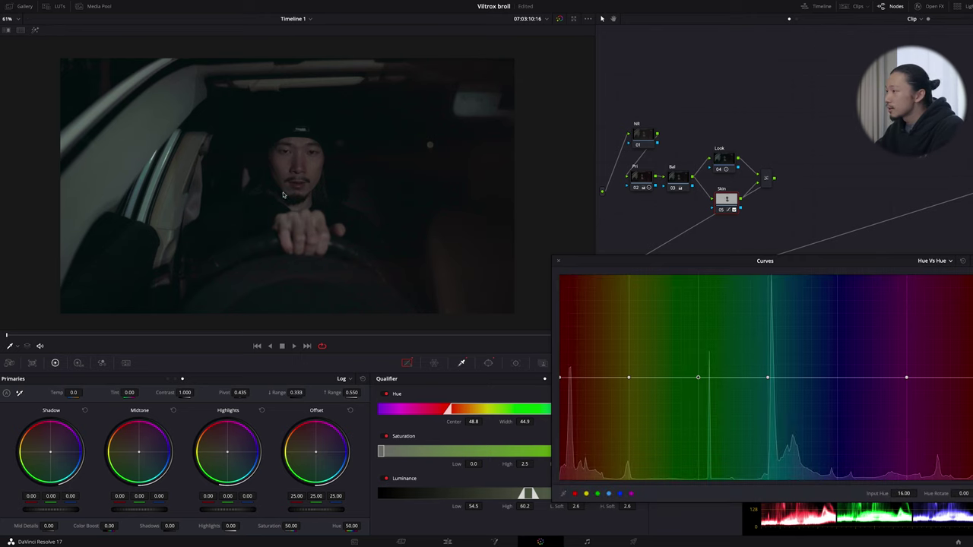
scroll(324, 175, up, 4)
scroll(310, 163, down, 1)
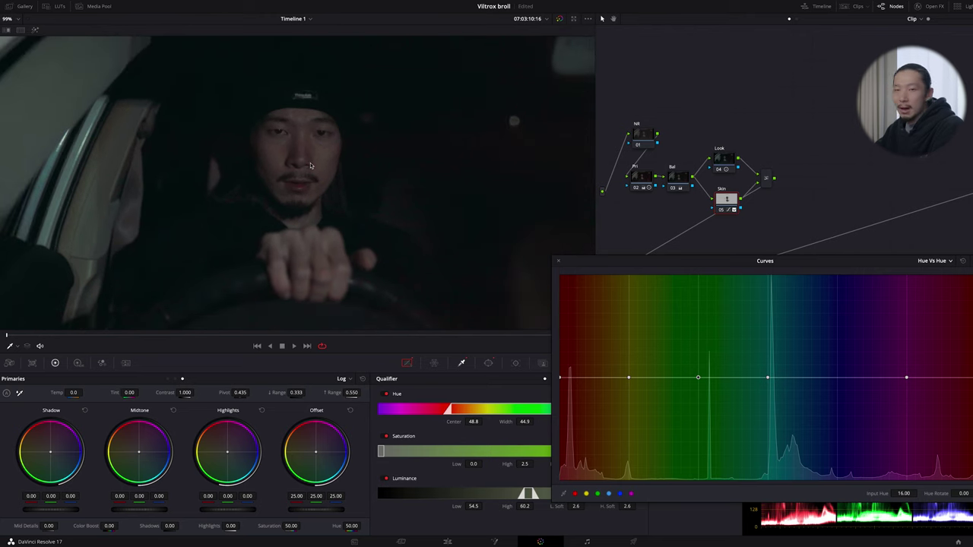
scroll(310, 164, down, 2)
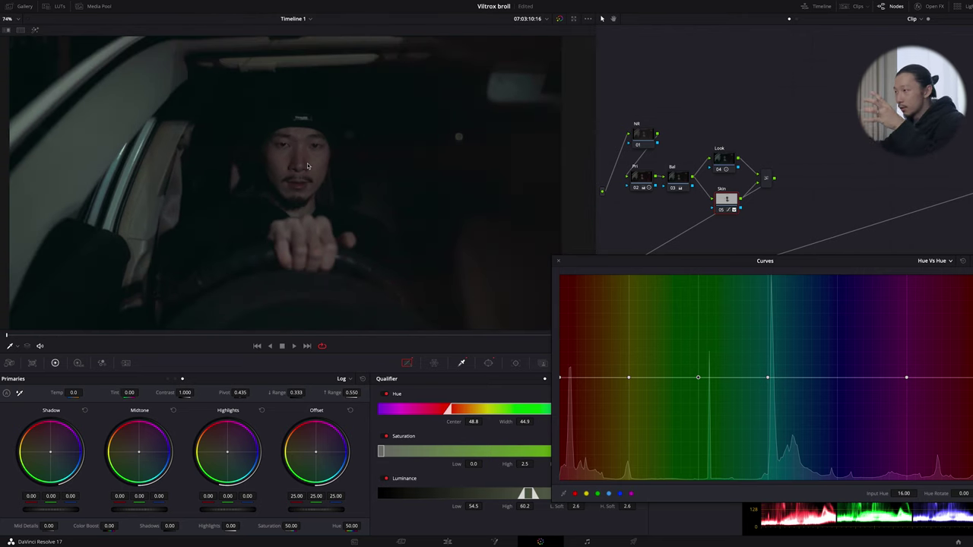
scroll(308, 166, up, 3)
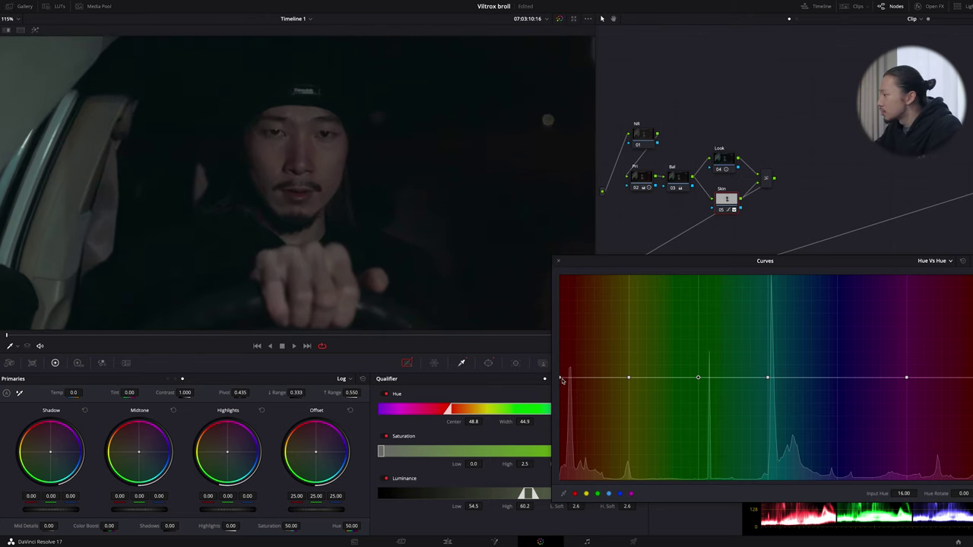
Step: Lower the red and yellow points on the Hue Vs Hue curve to a Hue Rotate of -2.37
click(560, 378)
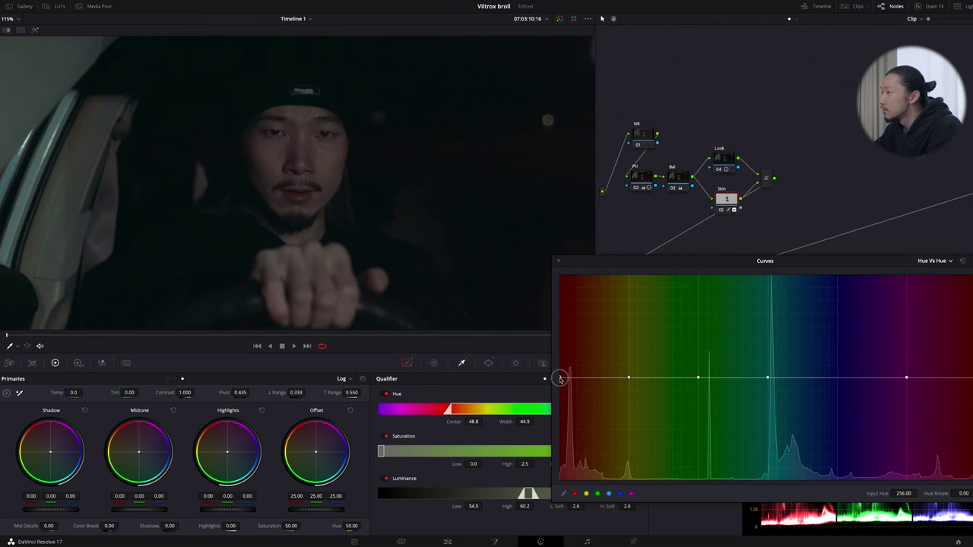
mouse_move(560, 377)
mouse_down()
mouse_move(569, 441)
mouse_move(560, 382)
mouse_up()
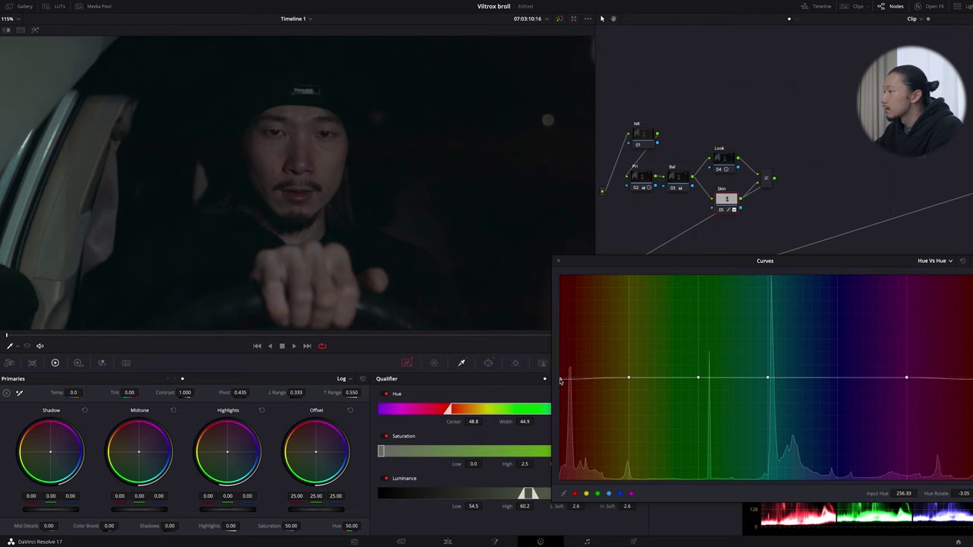
drag(628, 380, 625, 379)
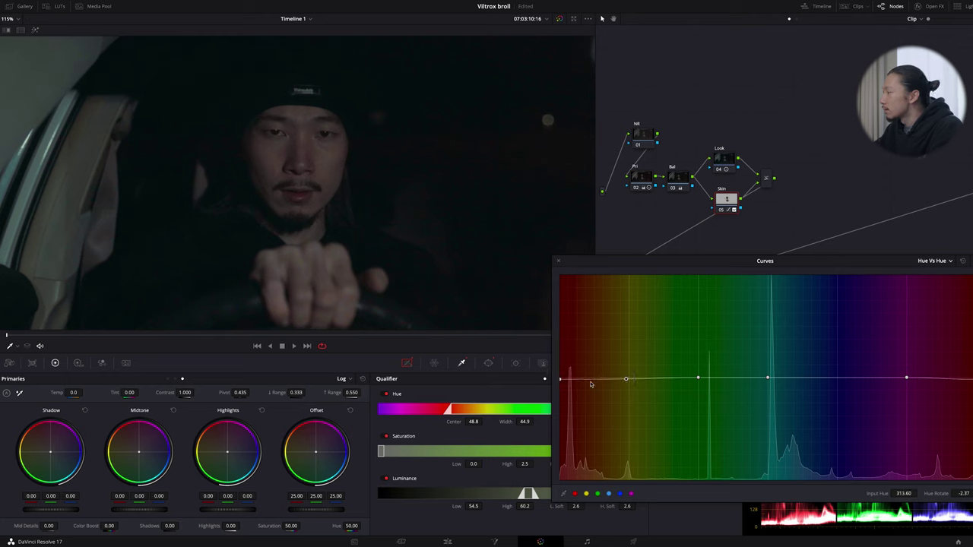
drag(562, 379, 561, 380)
scroll(320, 233, down, 5)
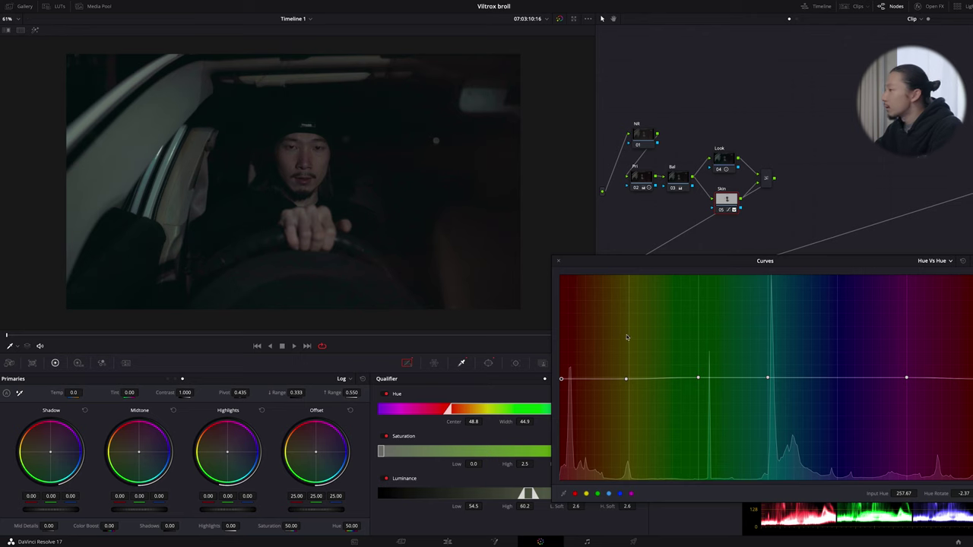
Step: Reduce the skin's red and yellow saturation to about 0.94 on the Hue Vs Sat curve, and close the enlarged curve editor
click(937, 262)
click(938, 263)
click(938, 262)
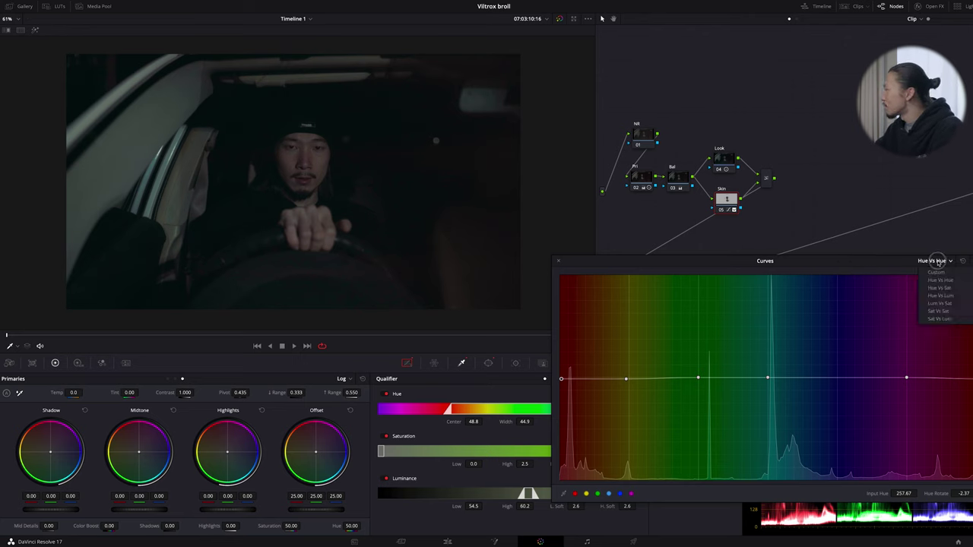
click(943, 288)
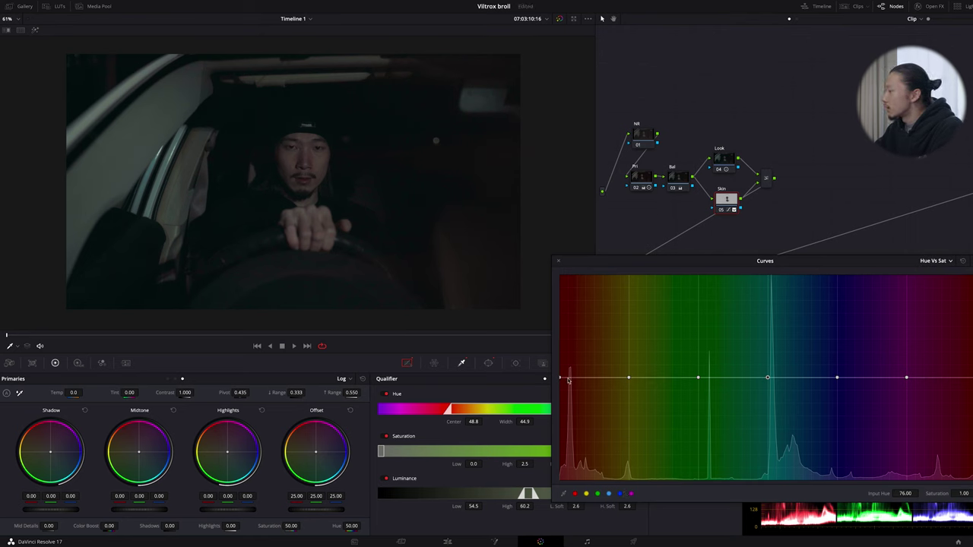
drag(561, 378, 561, 386)
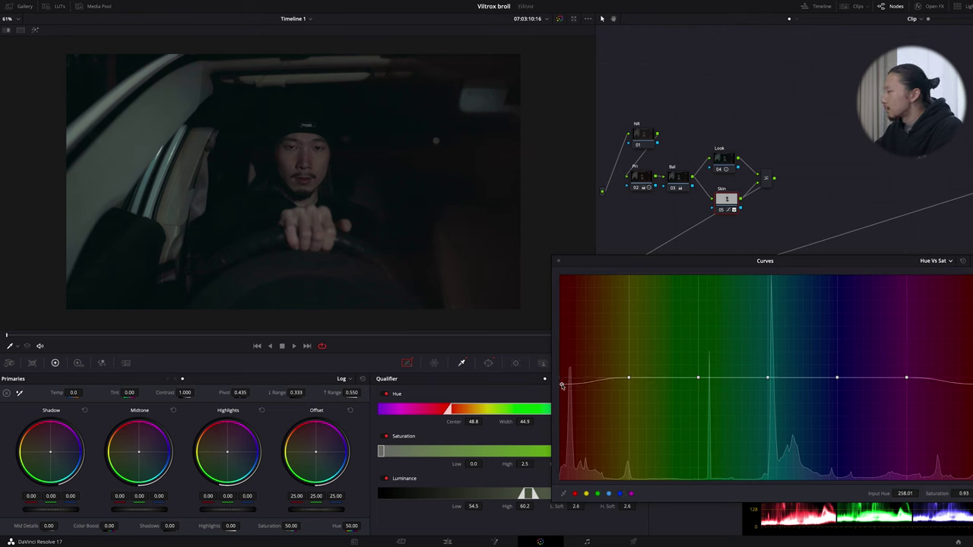
drag(629, 380, 621, 385)
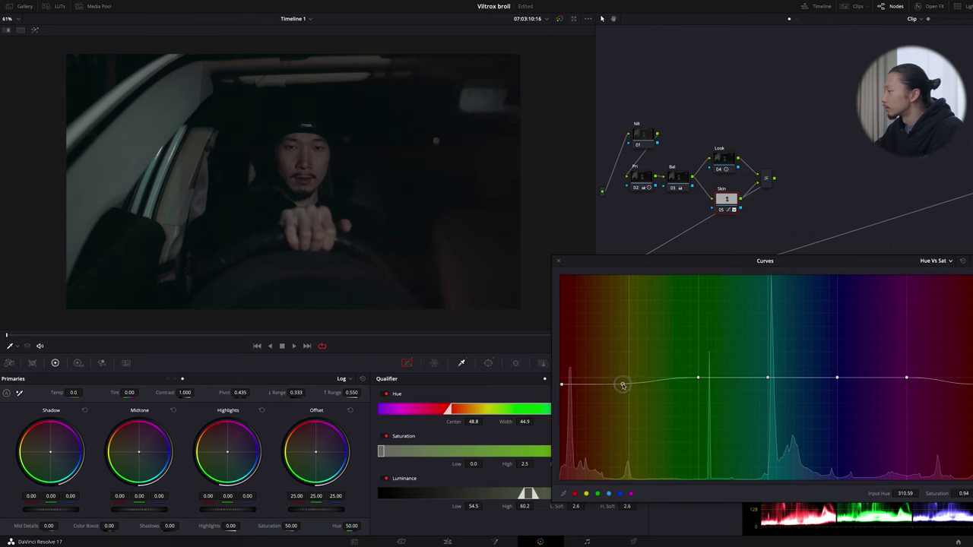
drag(562, 387, 560, 384)
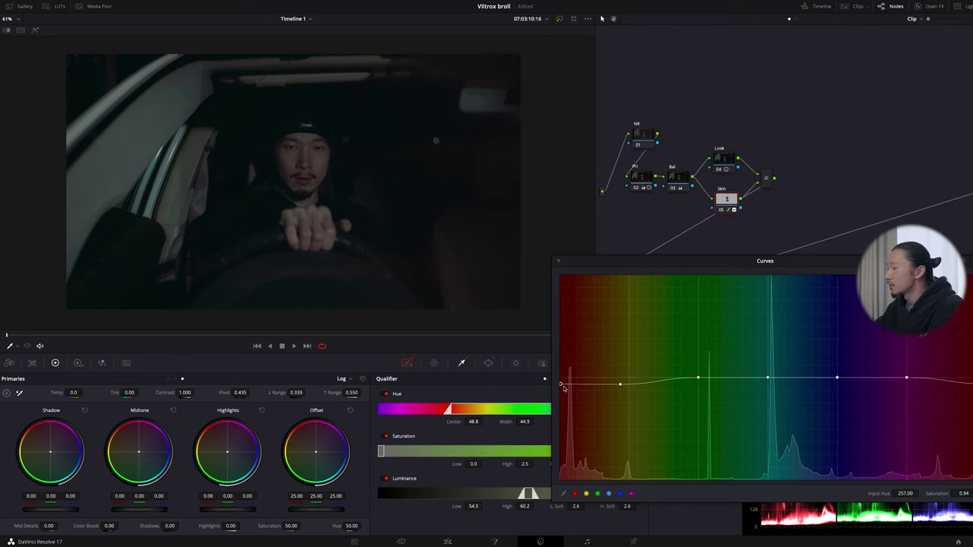
click(558, 262)
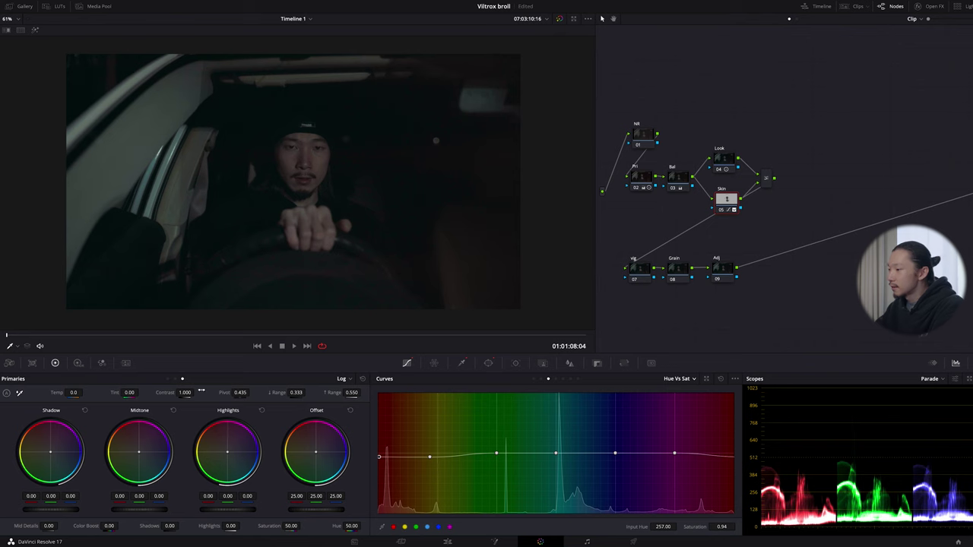
Step: Show the Skin node's primary wheels and lower Mid/Detail below zero to soften the skin
click(168, 379)
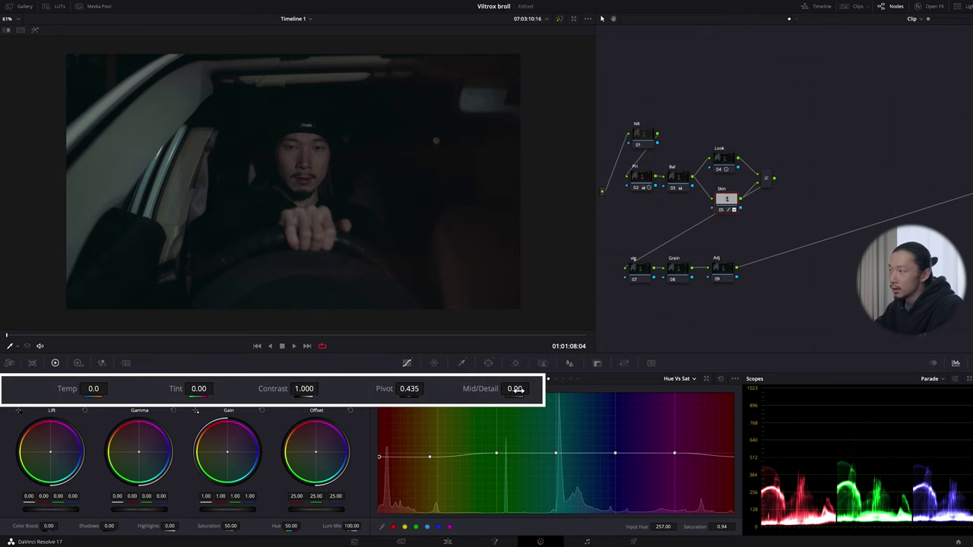
drag(515, 389, 498, 395)
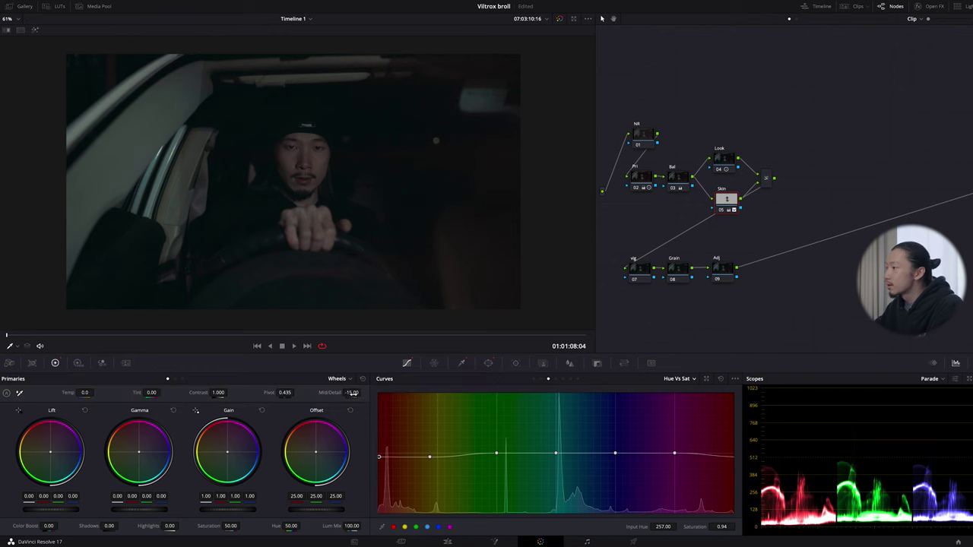
scroll(304, 201, up, 2)
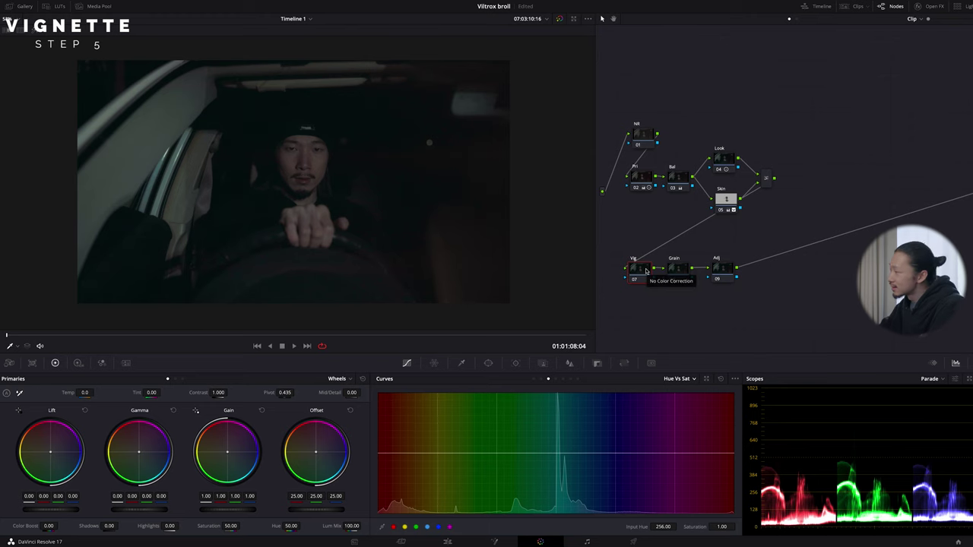
Step: Add a circular power window to the Vig node and shape it into a tilted ellipse rotated to about 64 degrees
scroll(494, 252, down, 2)
click(488, 363)
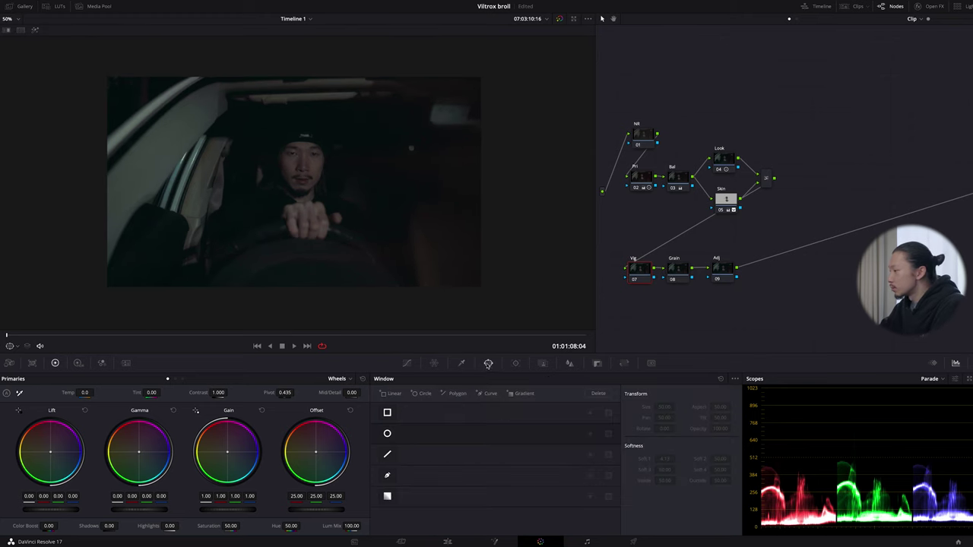
click(386, 434)
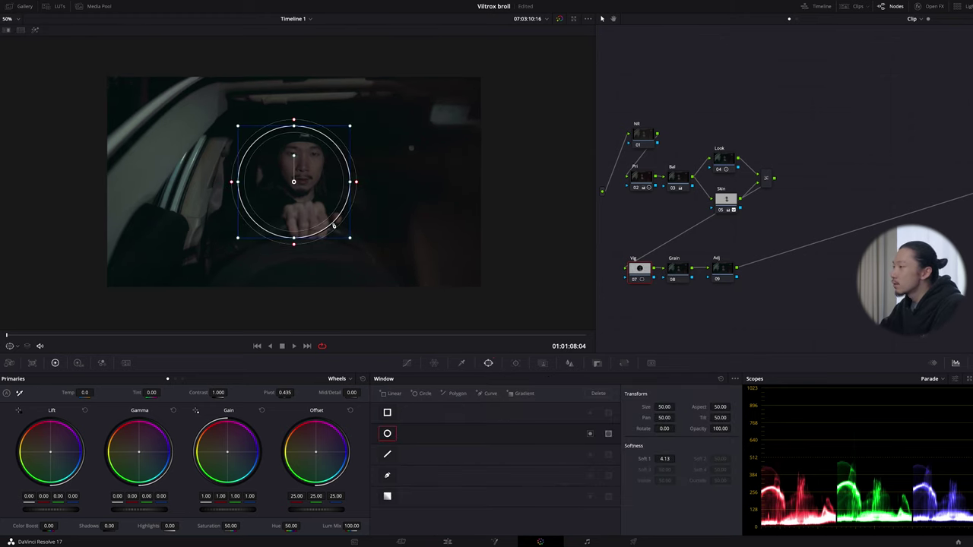
scroll(326, 210, down, 1)
drag(298, 167, 357, 169)
scroll(337, 167, down, 1)
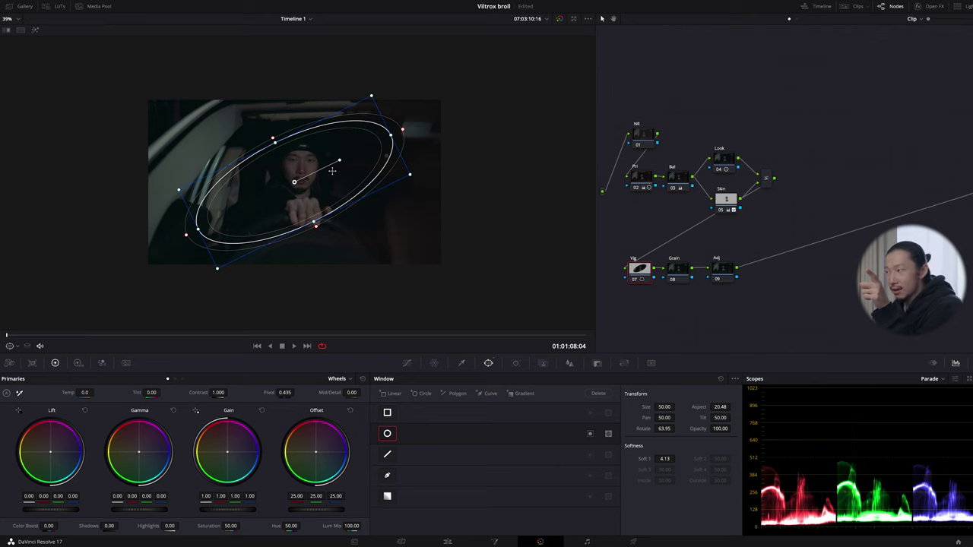
Step: Reposition the Vig window over the driver and stretch it into a long diagonal ellipse across the whole frame, rotated to about 69 degrees
drag(332, 170, 224, 159)
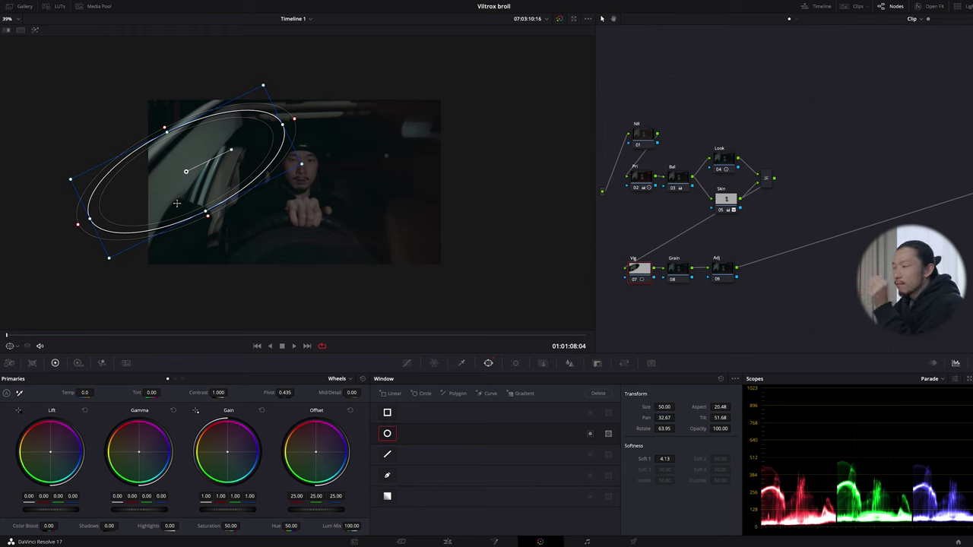
drag(176, 203, 254, 219)
drag(309, 165, 310, 168)
drag(366, 149, 407, 128)
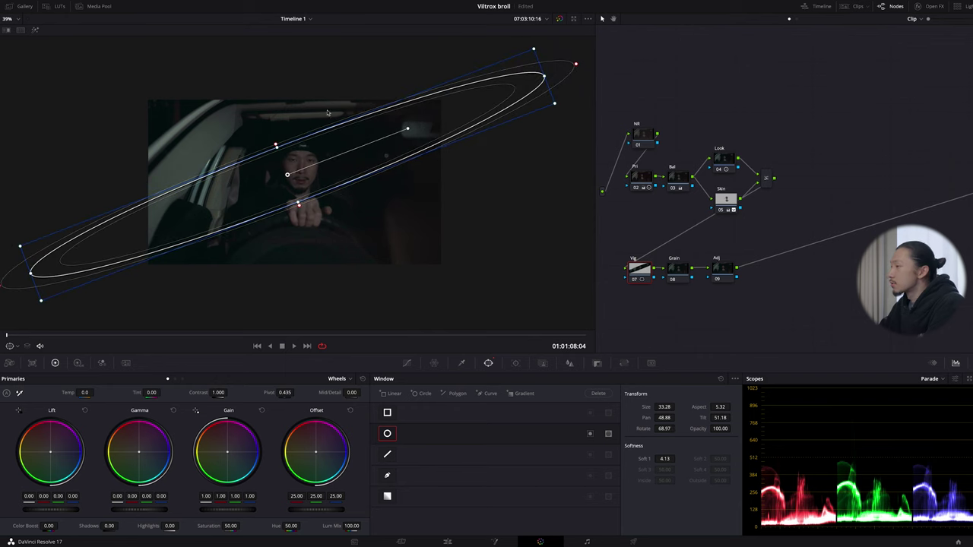
drag(294, 190, 327, 207)
Step: Slightly raise the middle of the Vig node's Custom curve to brighten the area inside the window
click(406, 363)
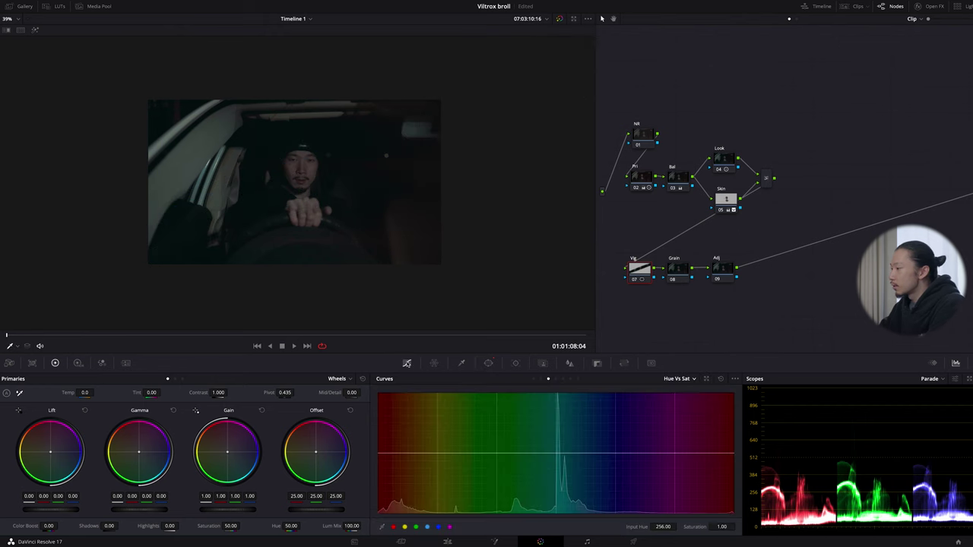
click(680, 379)
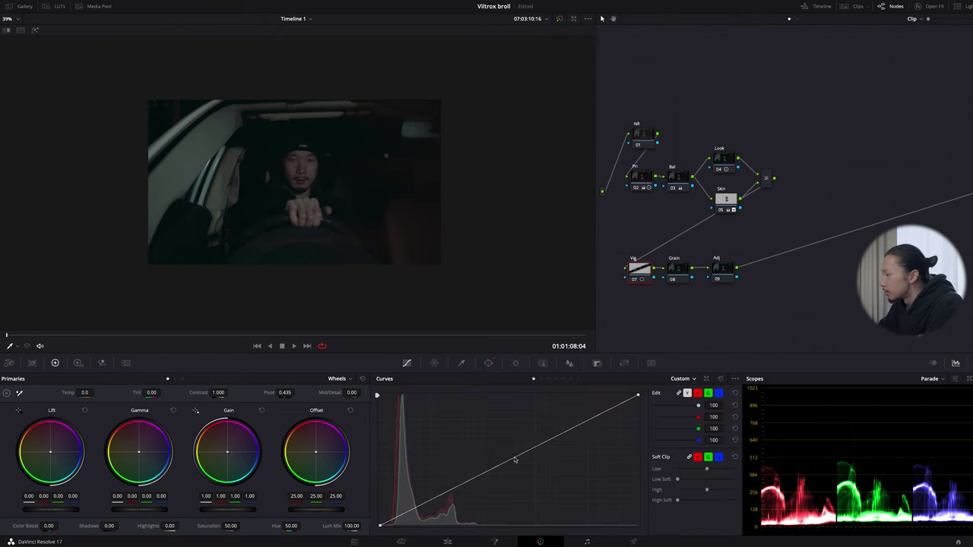
click(719, 379)
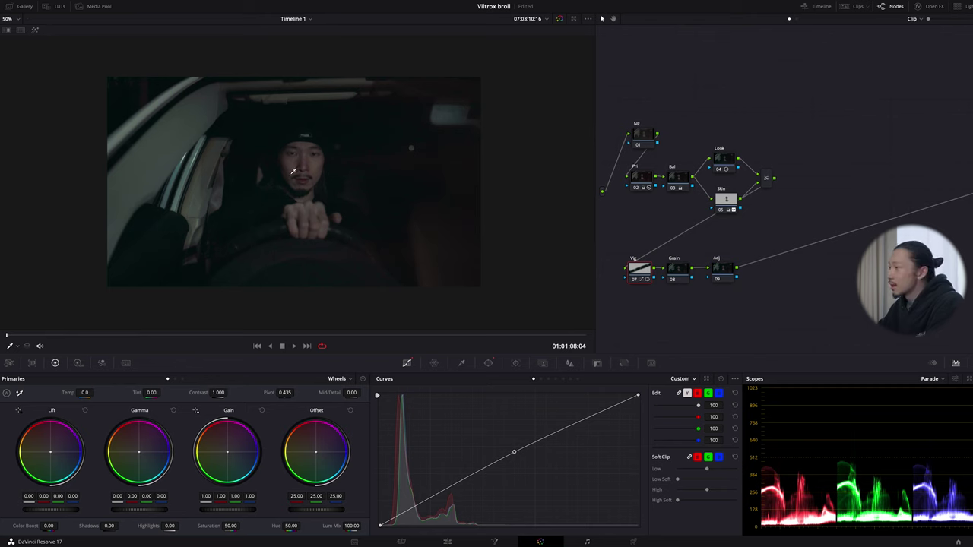
Step: Check the face for noise, and set the NR node's Temporal NR to 3 frames, Better motion estimation and Medium motion range
scroll(293, 171, up, 8)
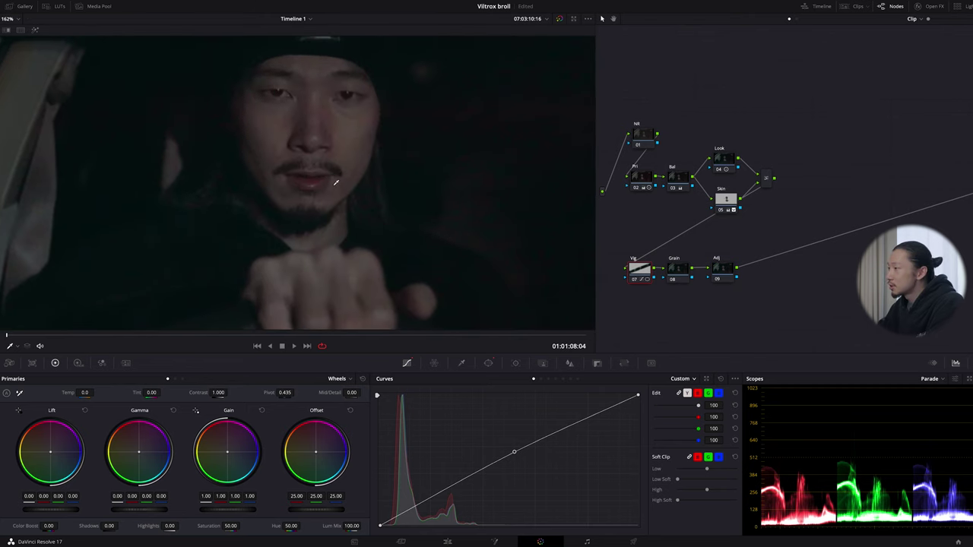
drag(427, 165, 391, 174)
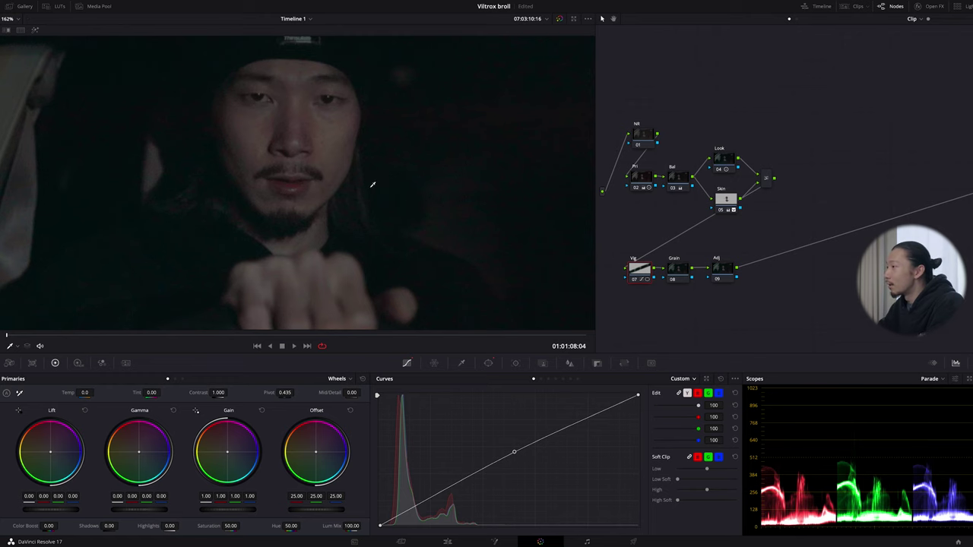
scroll(340, 198, down, 2)
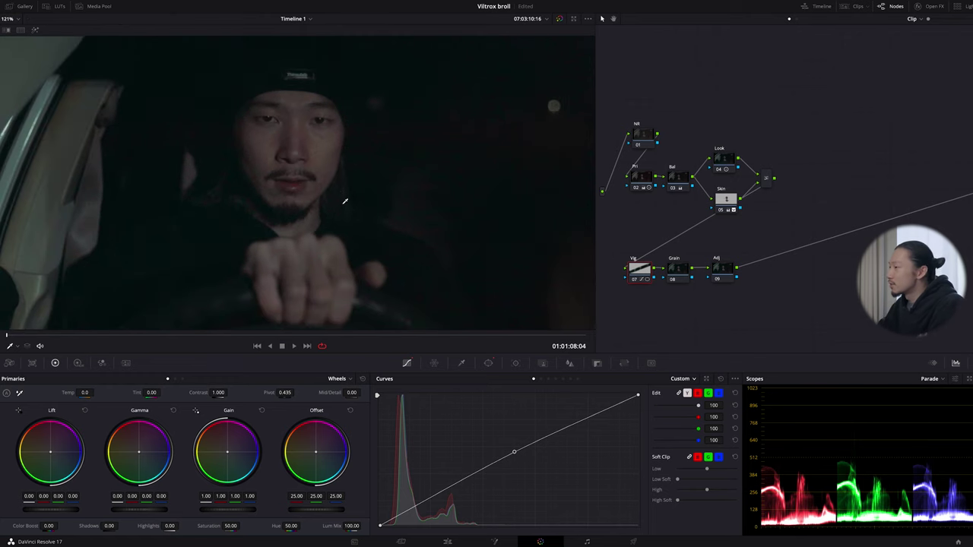
scroll(339, 195, down, 5)
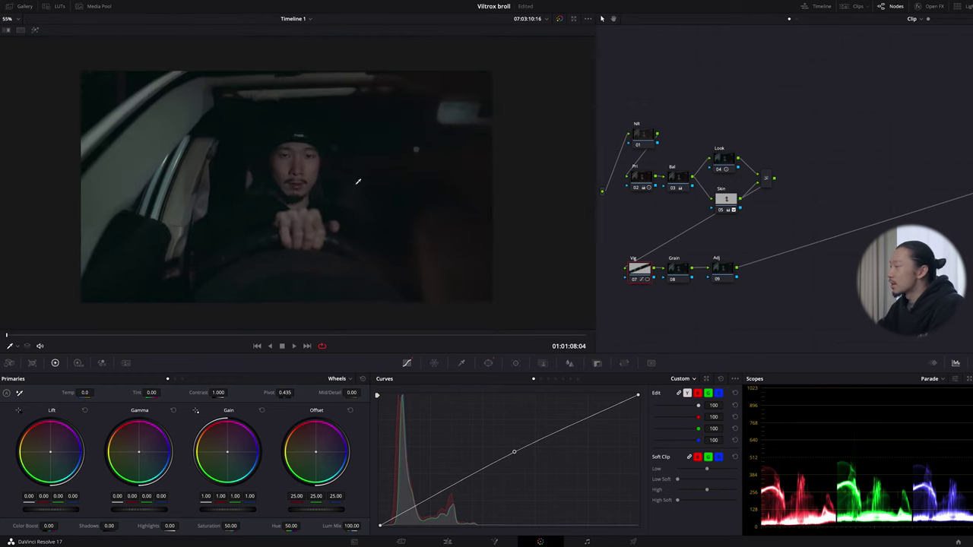
click(651, 137)
click(126, 363)
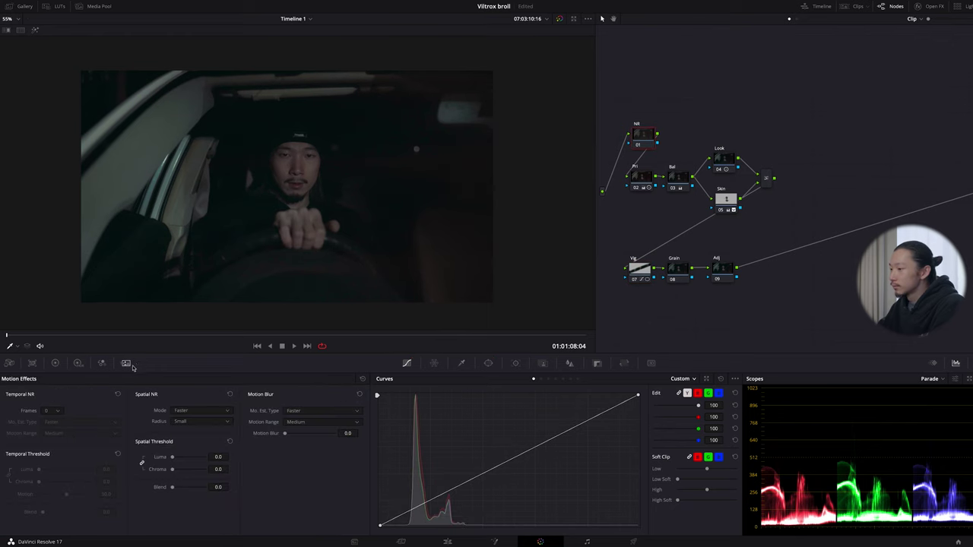
click(52, 411)
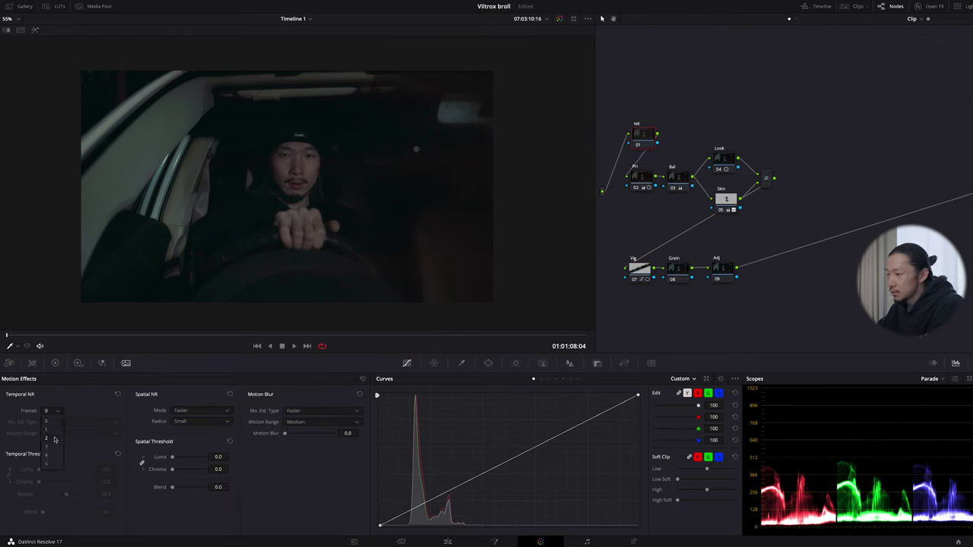
click(53, 447)
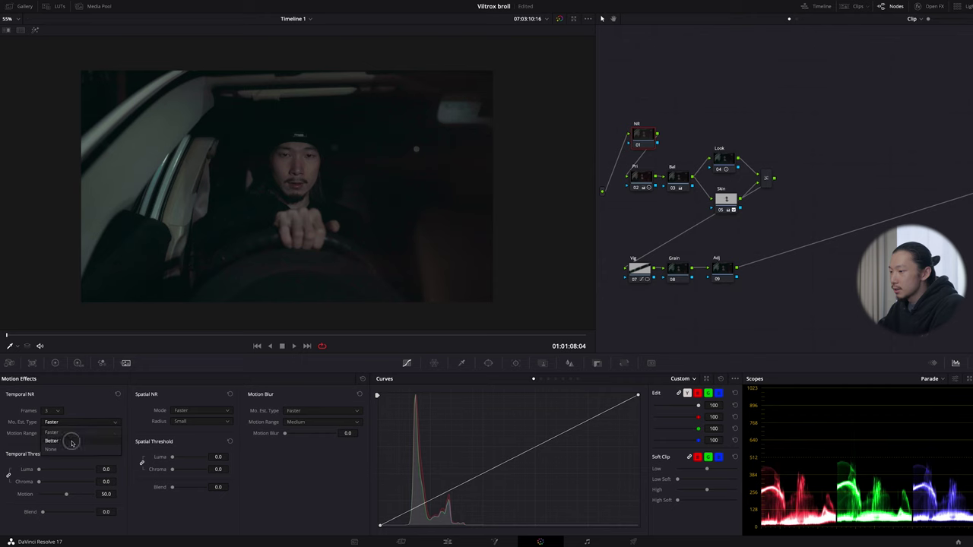
click(53, 433)
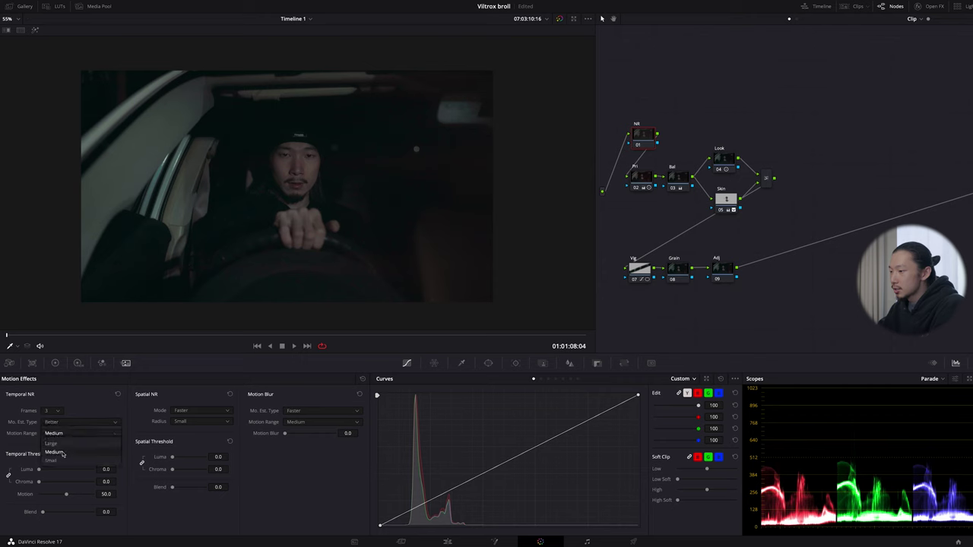
click(65, 453)
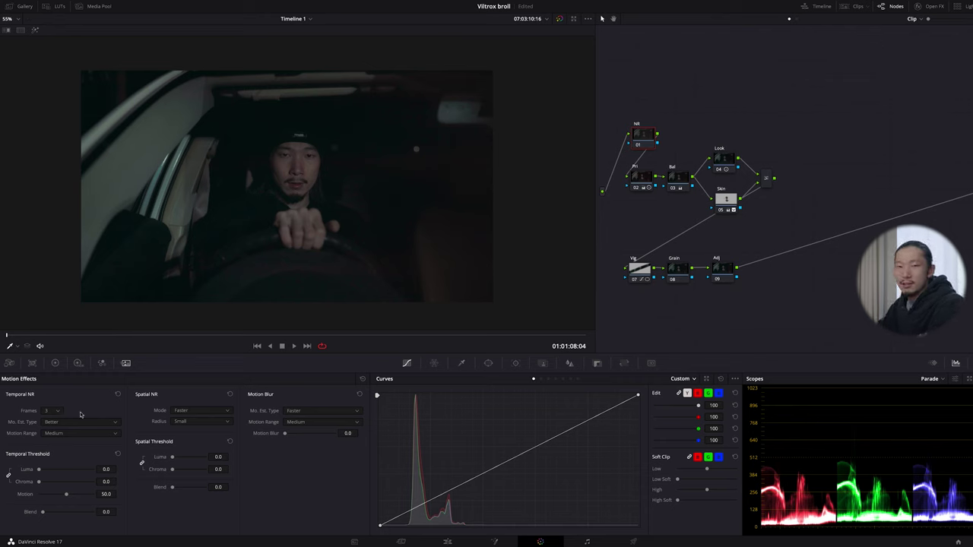
click(53, 434)
click(60, 453)
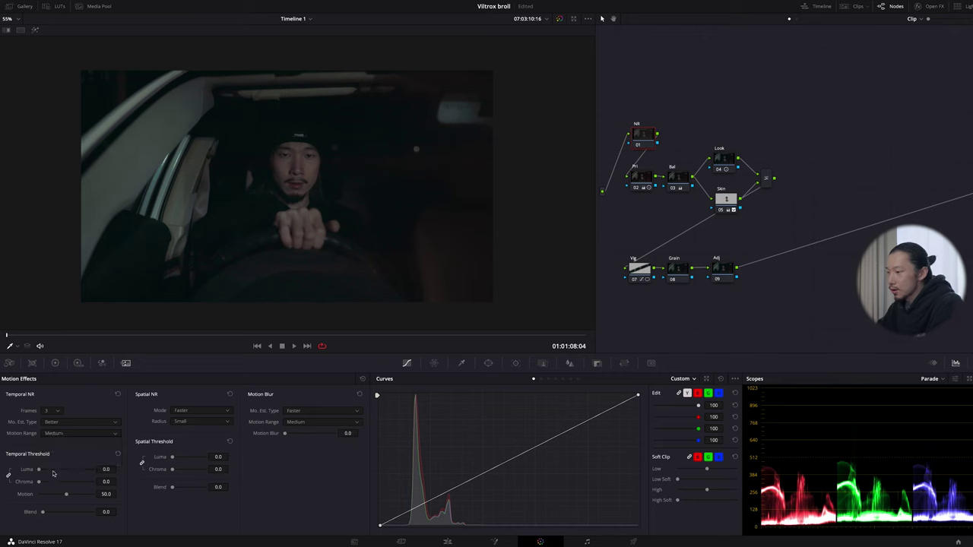
Step: Raise the NR node's linked temporal luma and chroma thresholds to 5.6, and its unlinked spatial chroma threshold to 5.7
drag(40, 470, 41, 471)
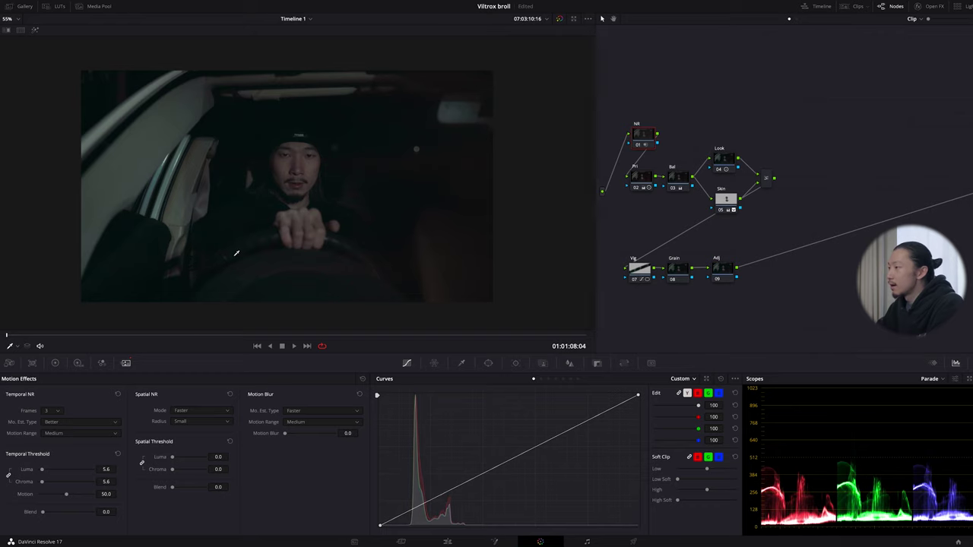
scroll(238, 224, up, 1)
scroll(238, 224, up, 4)
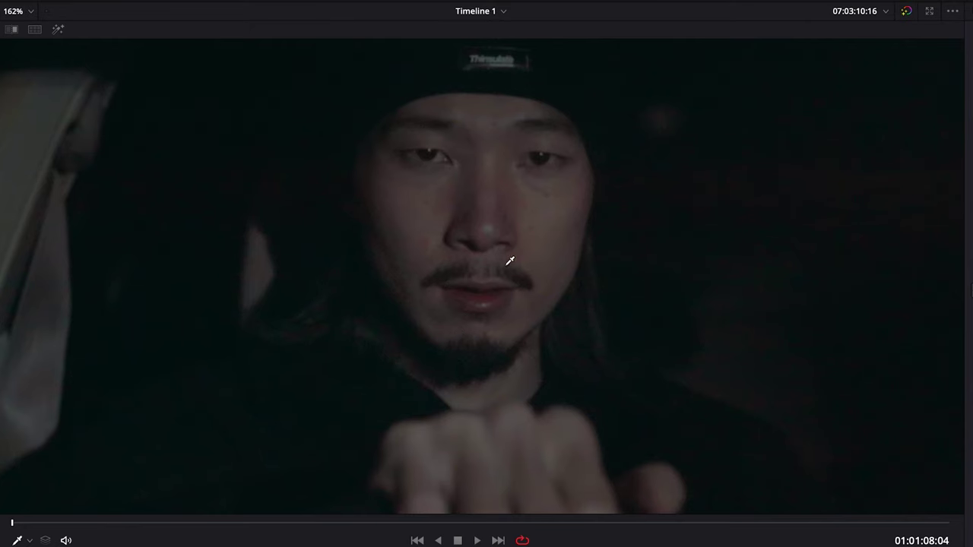
scroll(517, 254, down, 5)
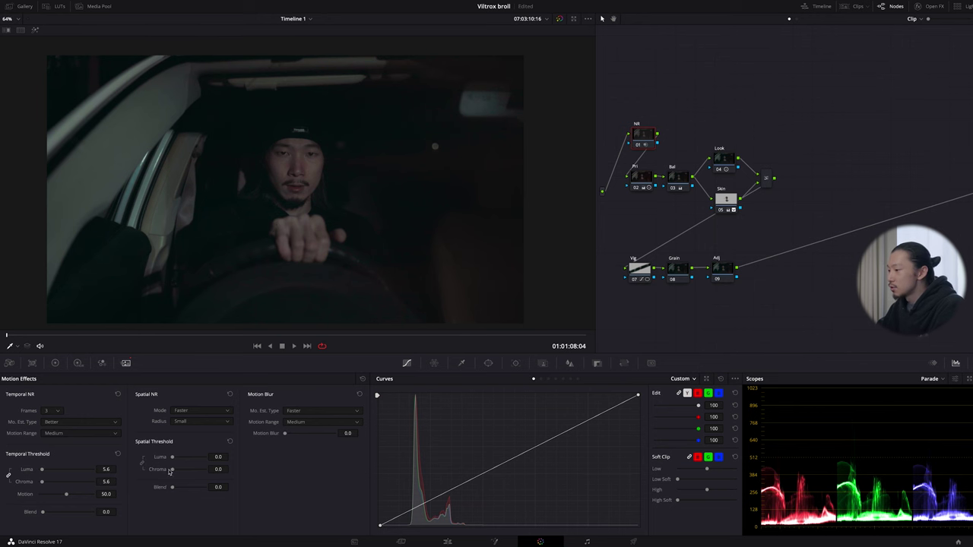
scroll(231, 339, up, 1)
drag(172, 469, 175, 472)
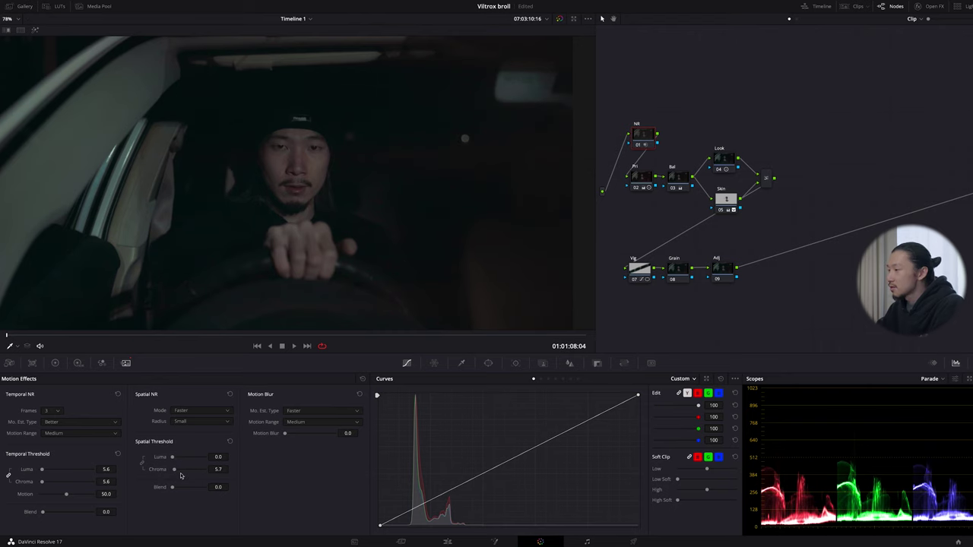
scroll(260, 189, down, 2)
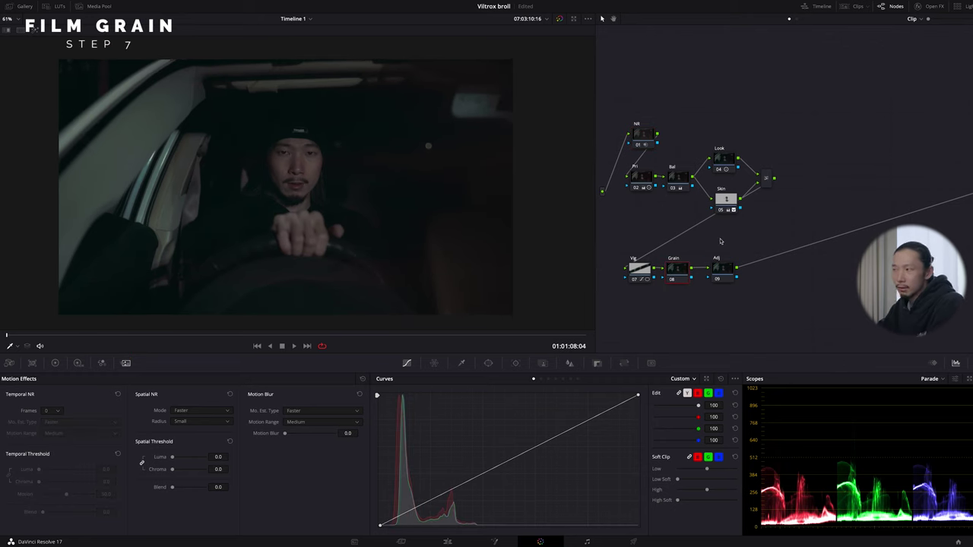
Step: Search the Open FX library for "grain" and apply the Film Grain effect to the Grain node
click(934, 6)
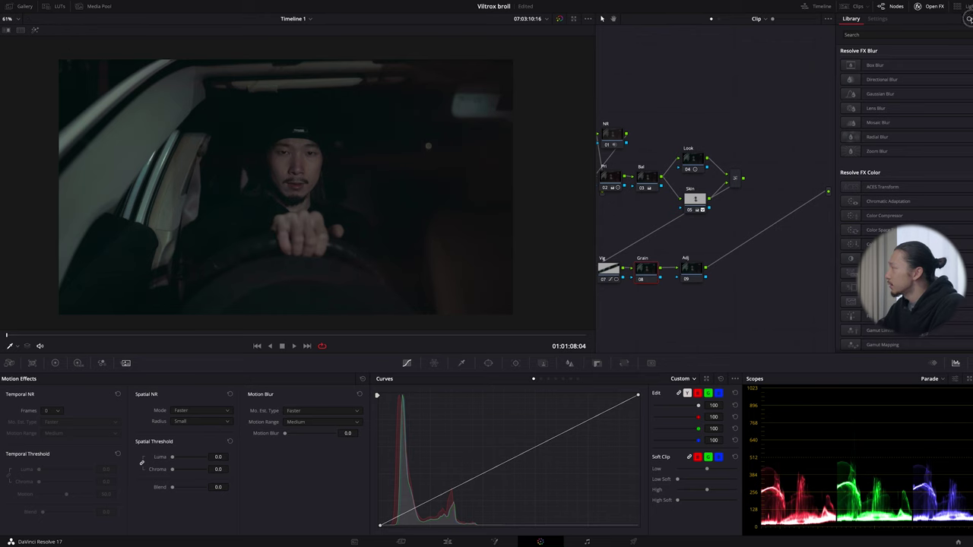
click(916, 32)
text(grain)
drag(901, 65, 660, 275)
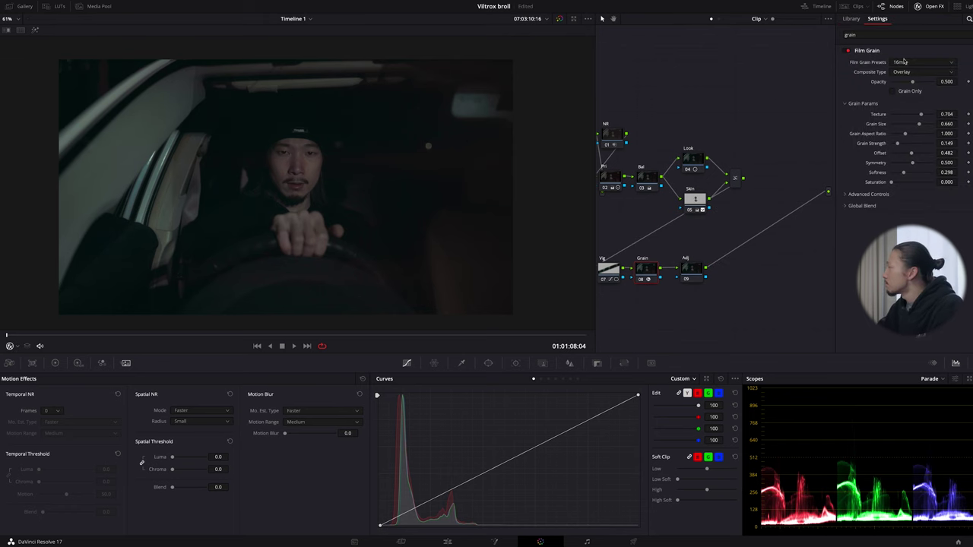
Step: Reduce the Film Grain size to 0.578 and compare the face up close with the Grain node off and on
key(shift+z)
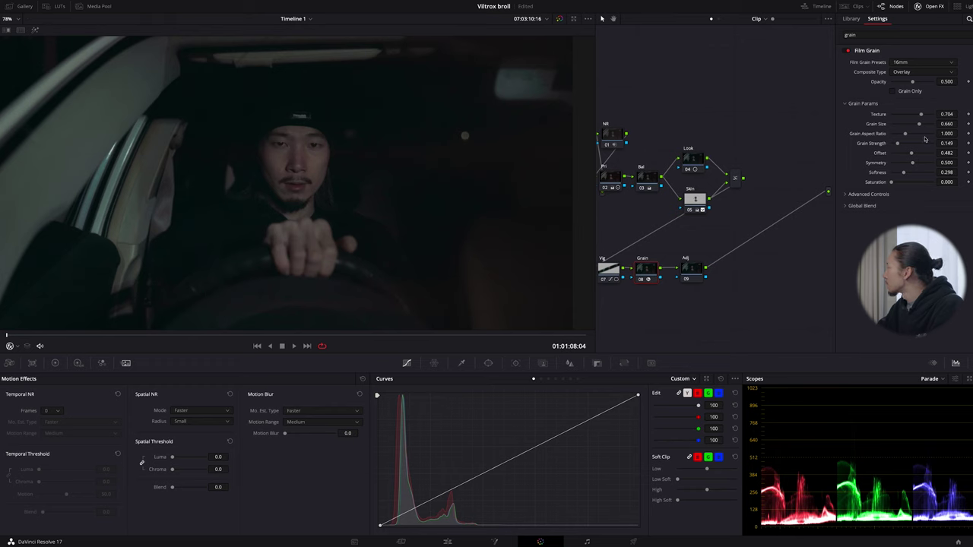
drag(919, 124, 917, 125)
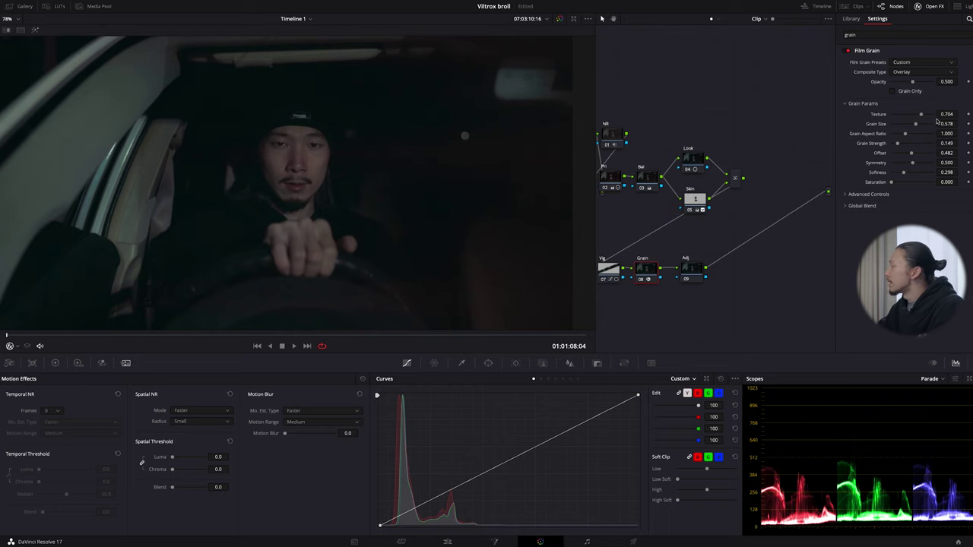
scroll(342, 179, up, 5)
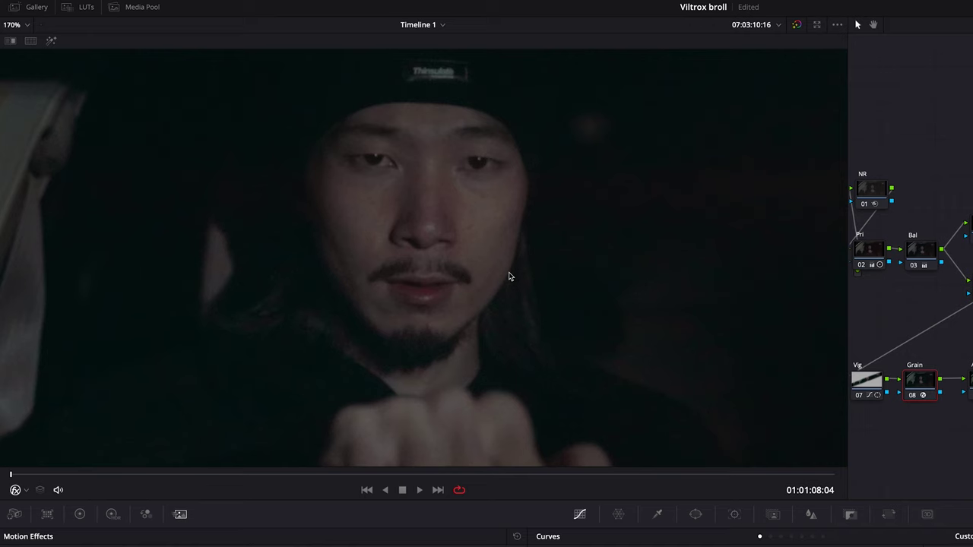
key(ctrl+d)
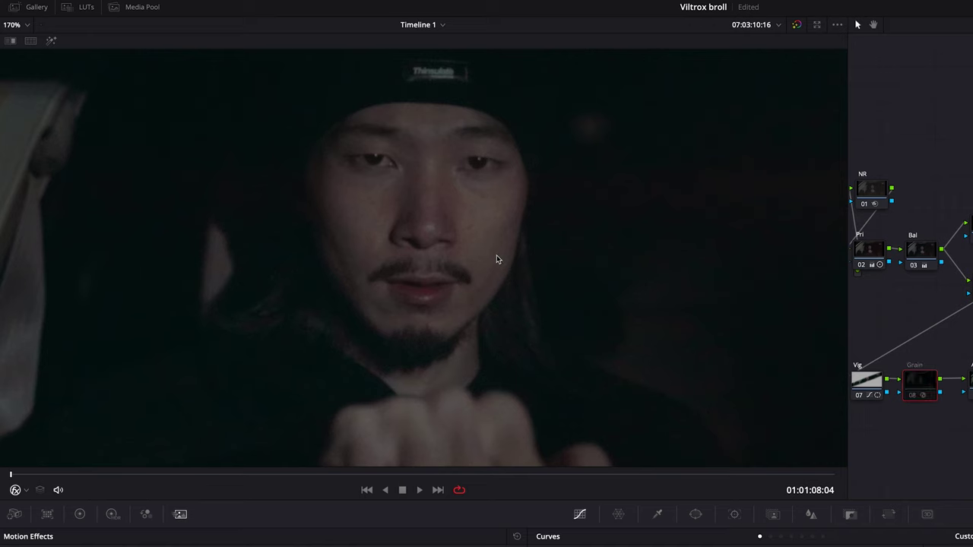
key(ctrl+d)
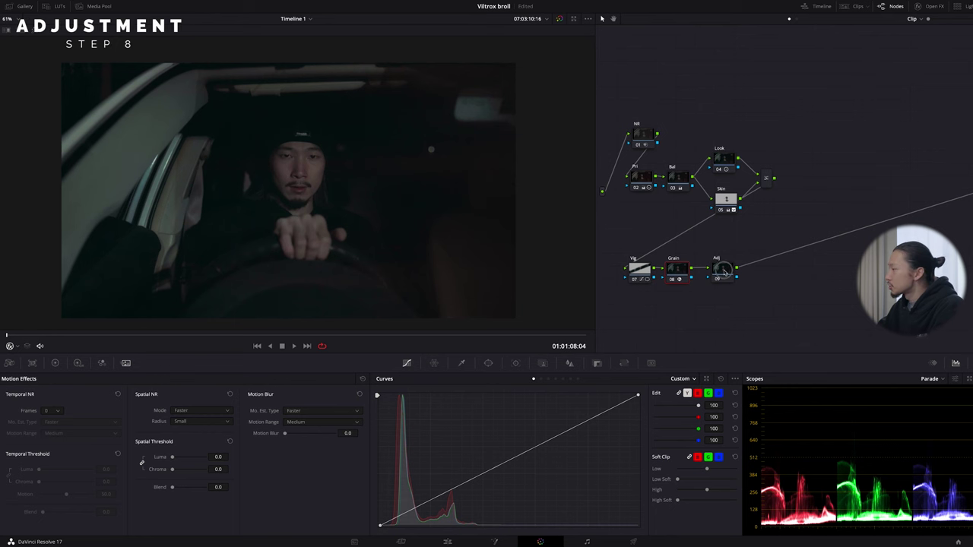
Step: Add two points to the Adj node's custom curve, raising the midtone point and lowering the shadow point slightly for a gentle S-curve
click(722, 270)
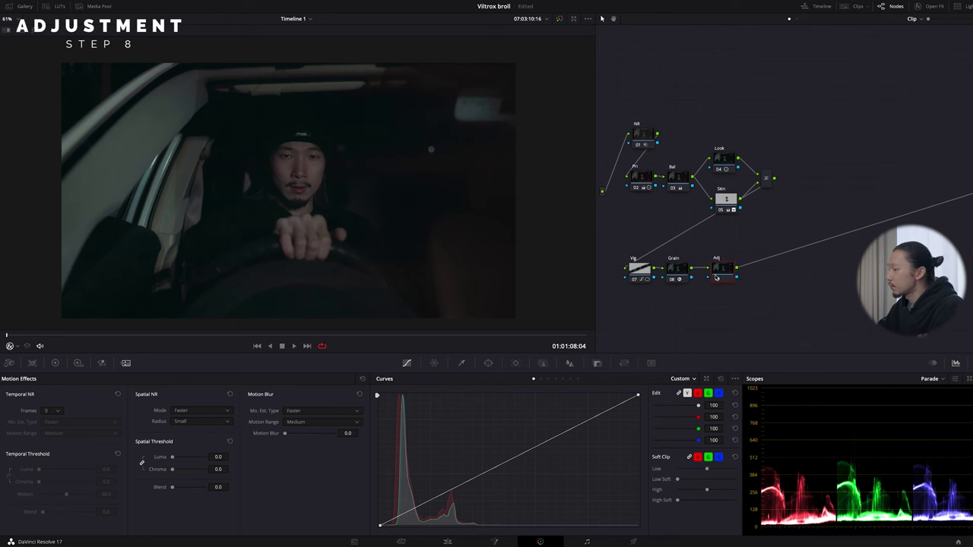
click(55, 363)
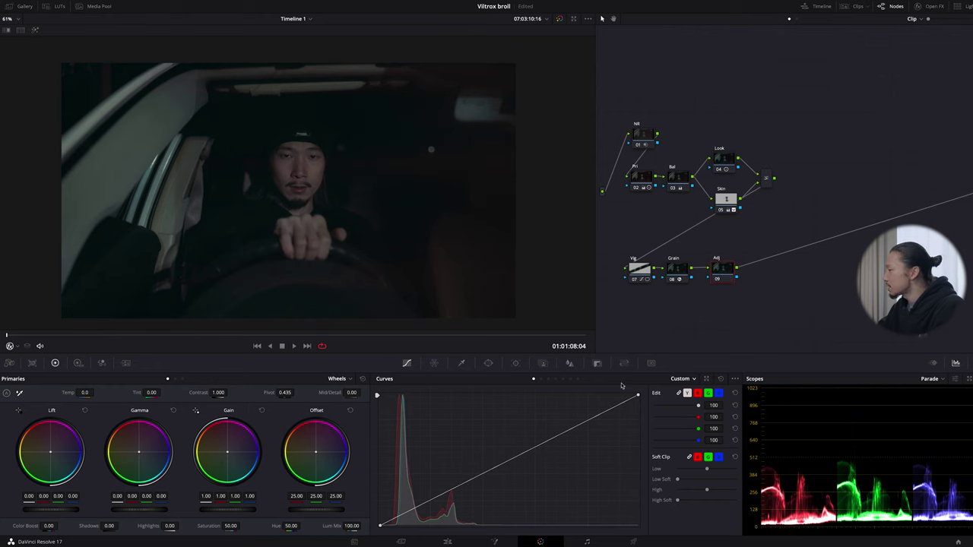
click(705, 378)
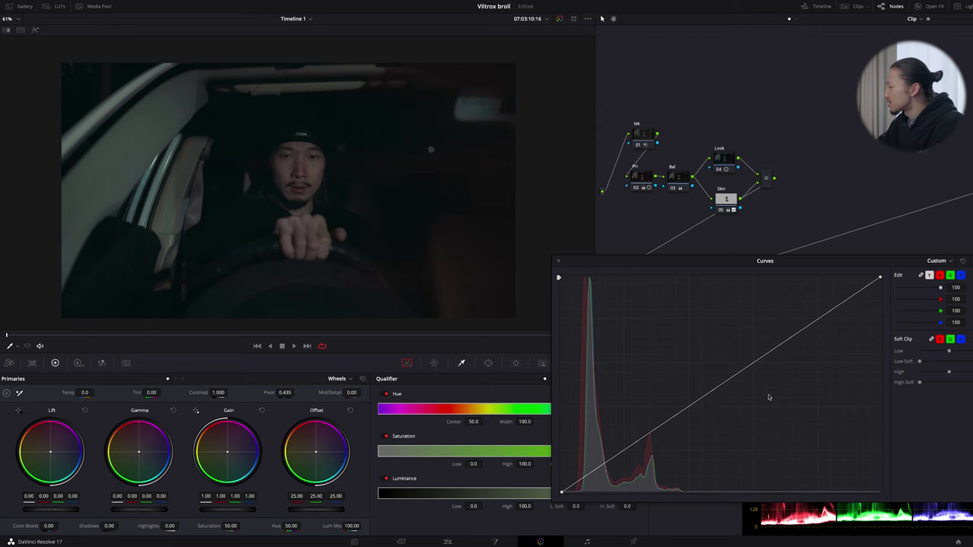
click(728, 380)
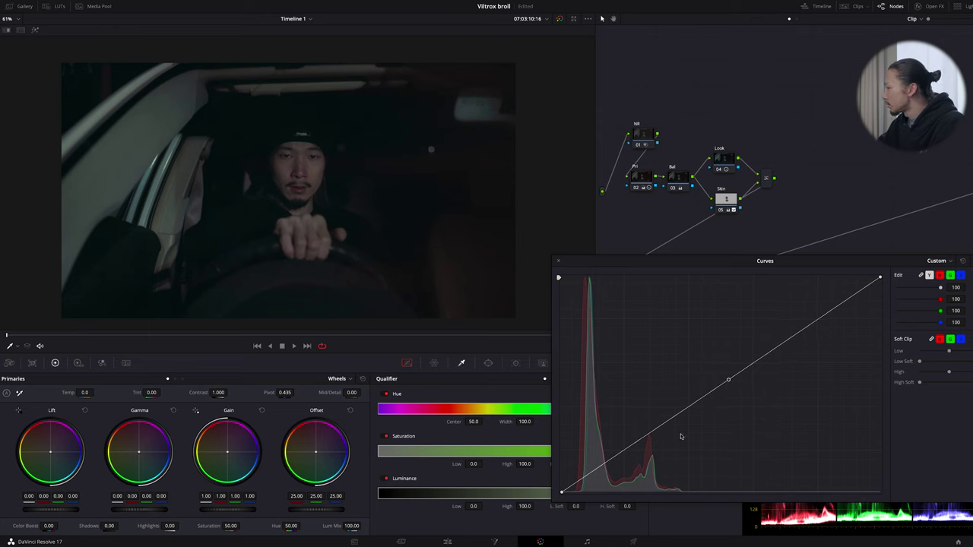
click(624, 452)
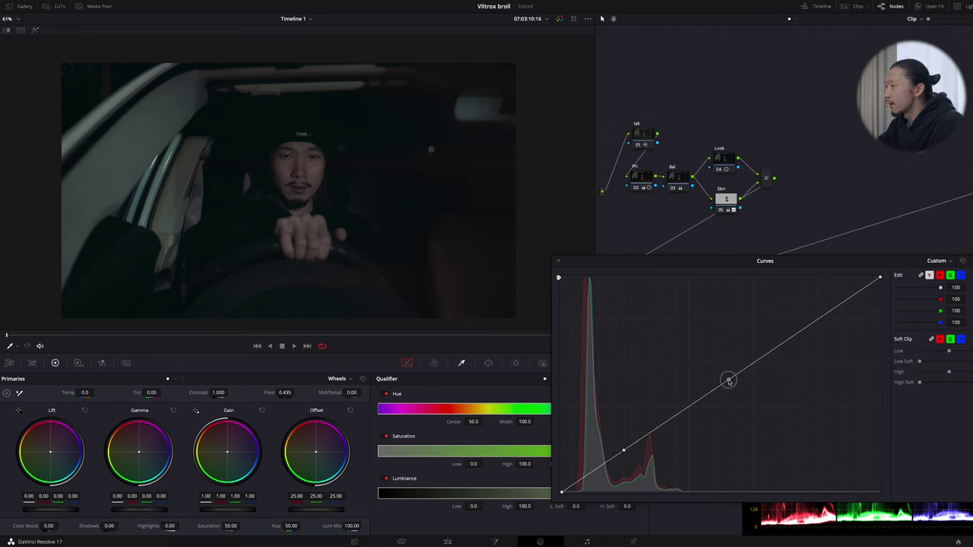
drag(728, 380, 726, 379)
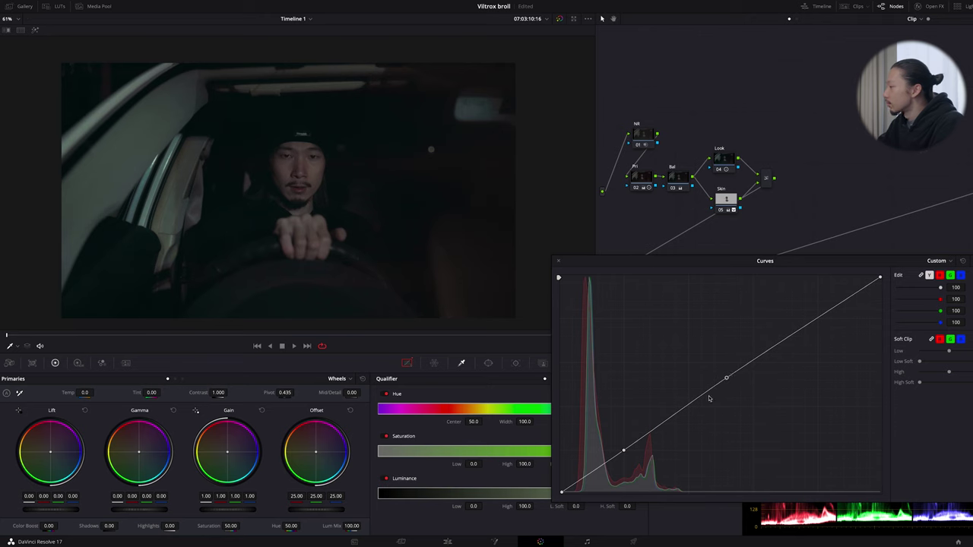
click(623, 451)
drag(623, 450, 623, 453)
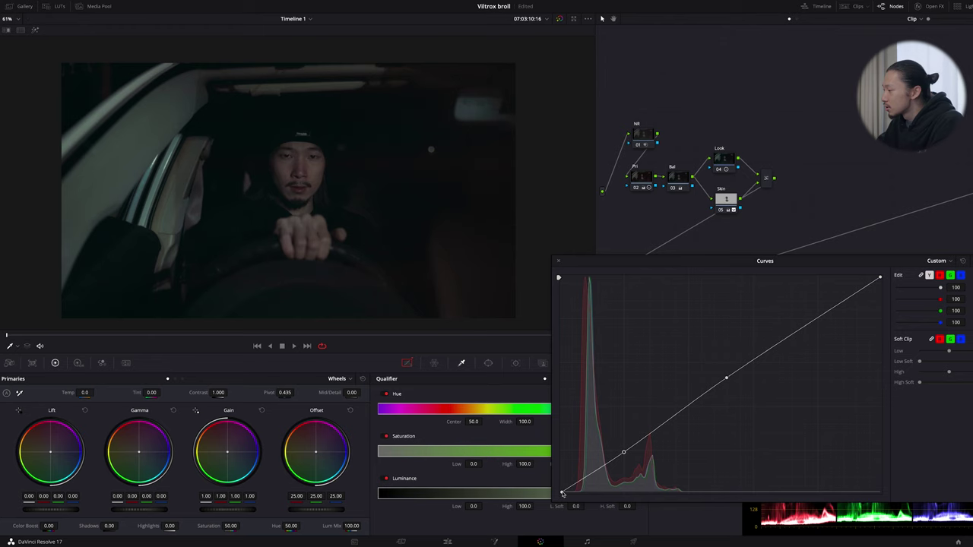
Step: Try a strongly raised black point on the Adj node's curve, then bring it down to only a slight lift
drag(562, 493, 559, 469)
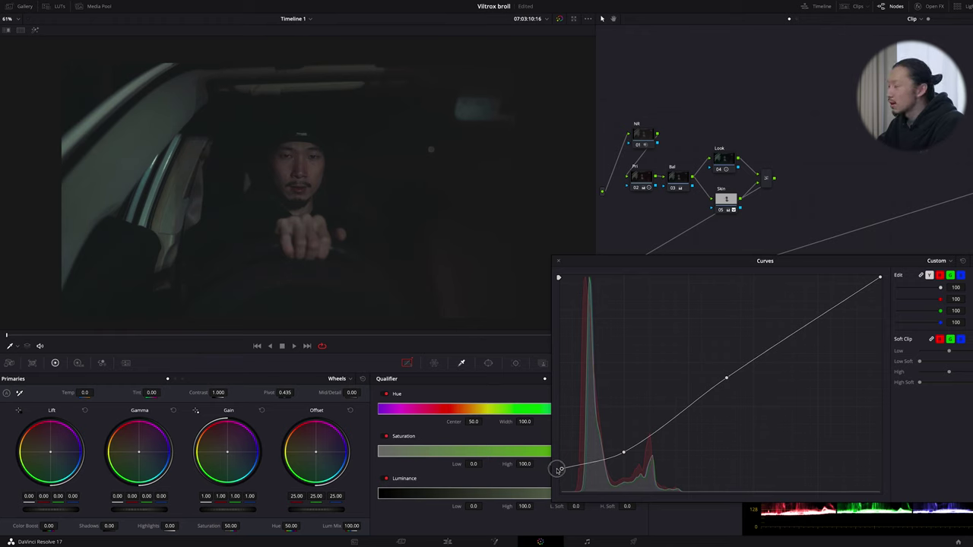
drag(558, 469, 557, 489)
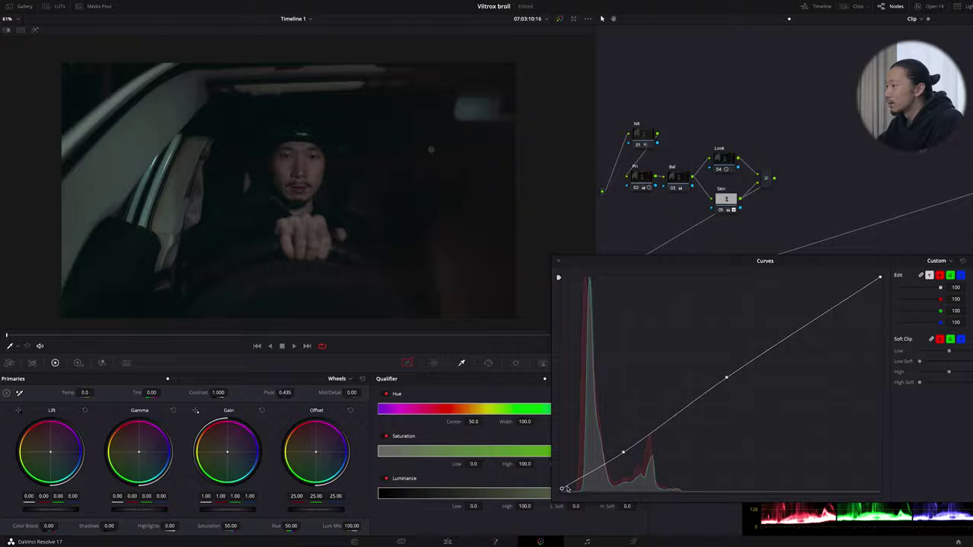
scroll(372, 266, up, 1)
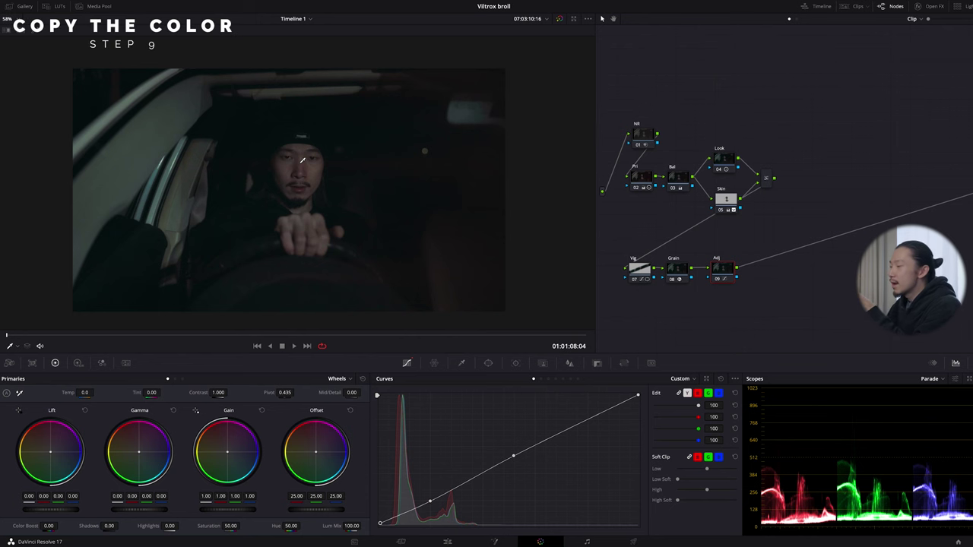
Step: Grab a still of the graded driver shot and switch to the second clip, the ungraded side-profile shot
right_click(303, 161)
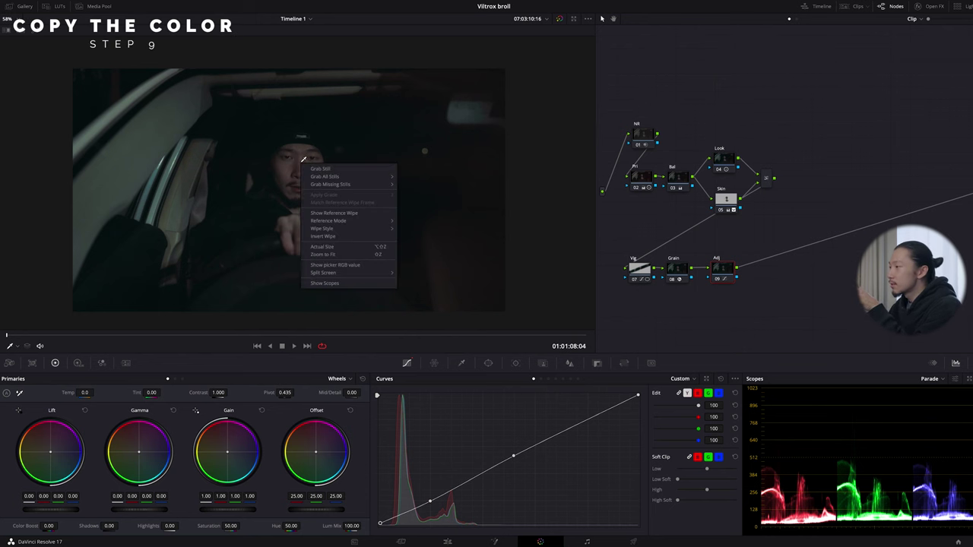
click(323, 168)
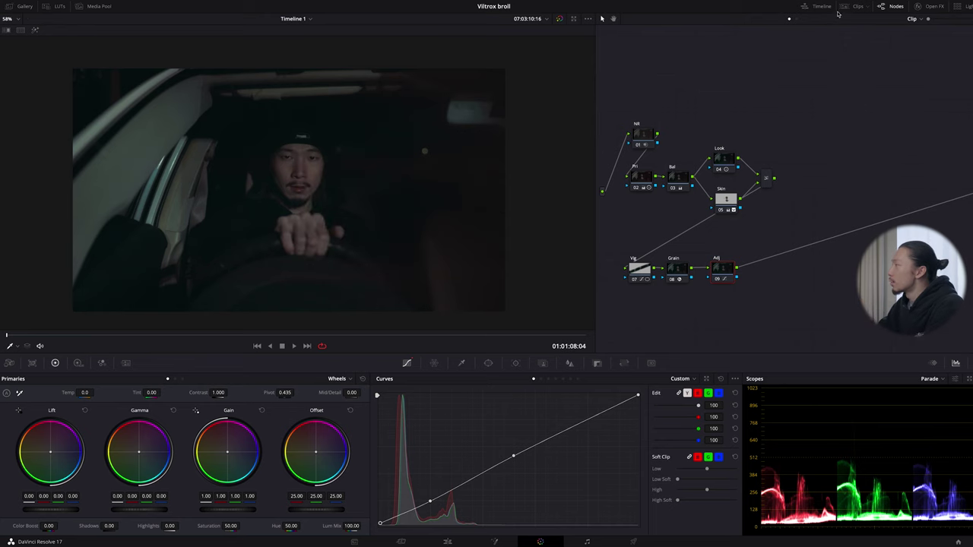
click(857, 6)
click(74, 329)
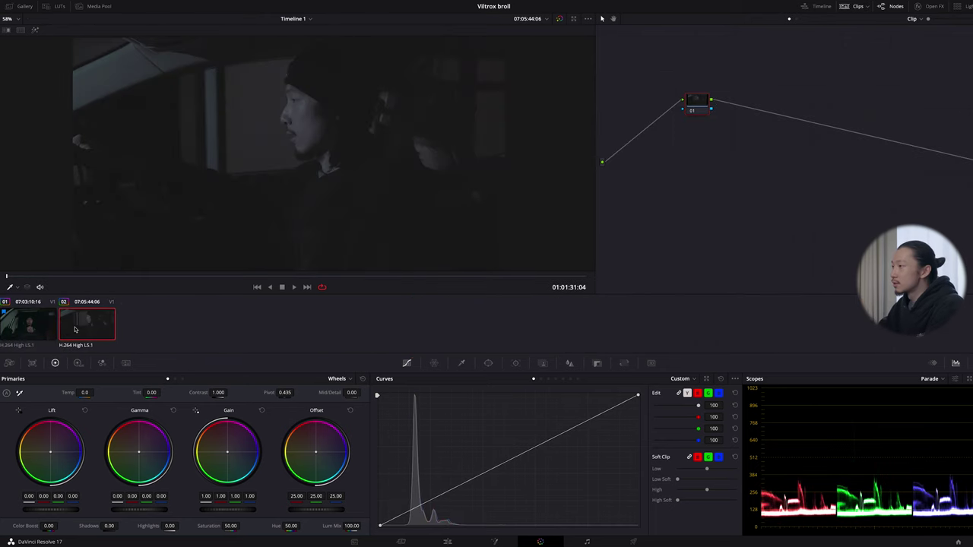
click(858, 6)
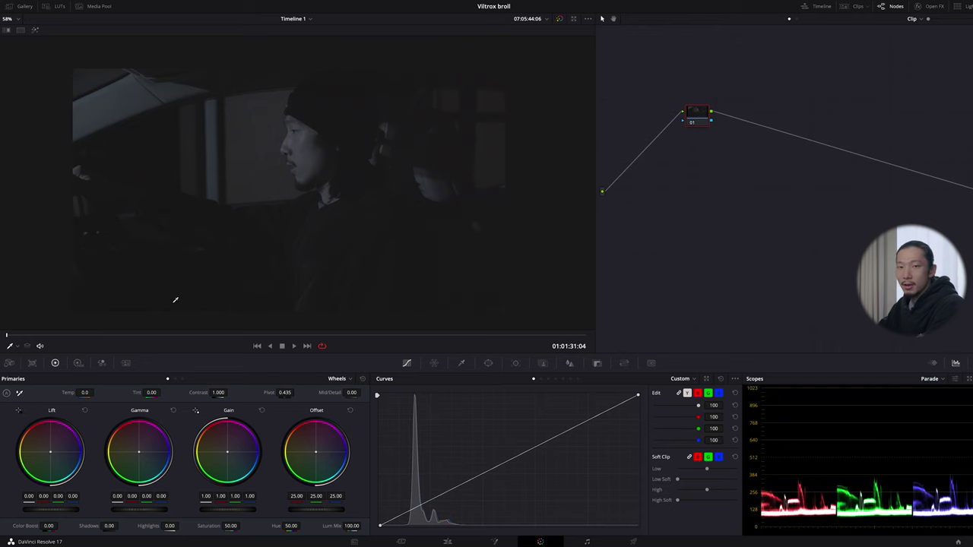
Step: Apply the grade from the saved gallery still to the side-profile clip
click(25, 7)
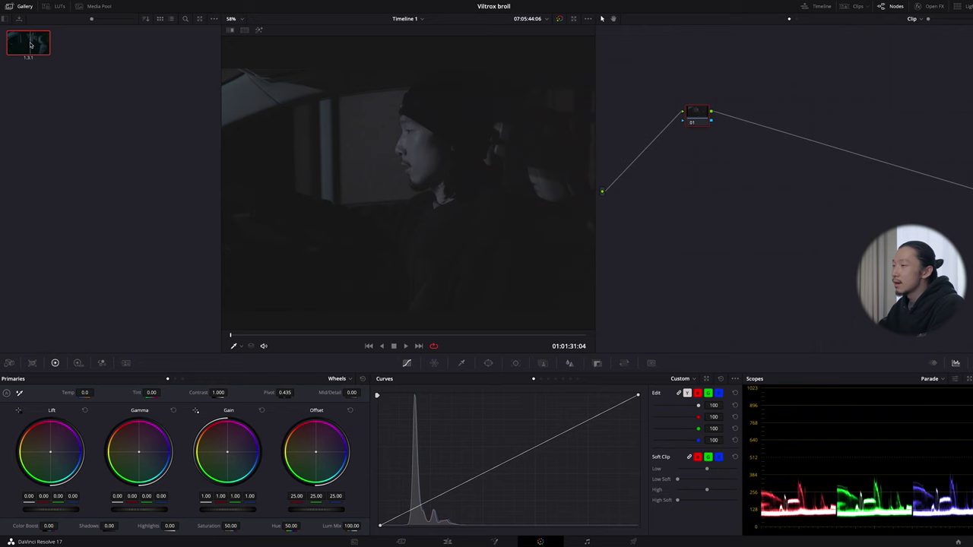
right_click(31, 44)
click(54, 67)
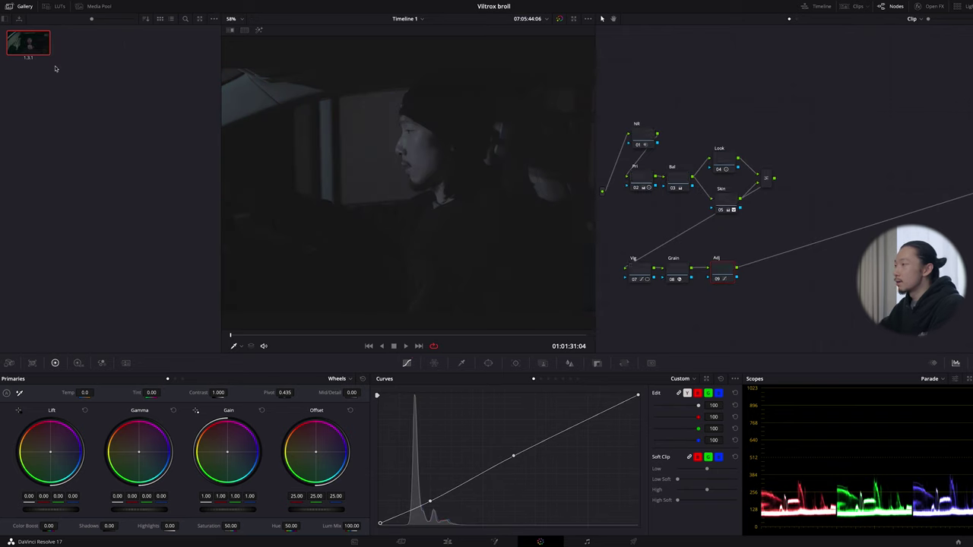
click(24, 6)
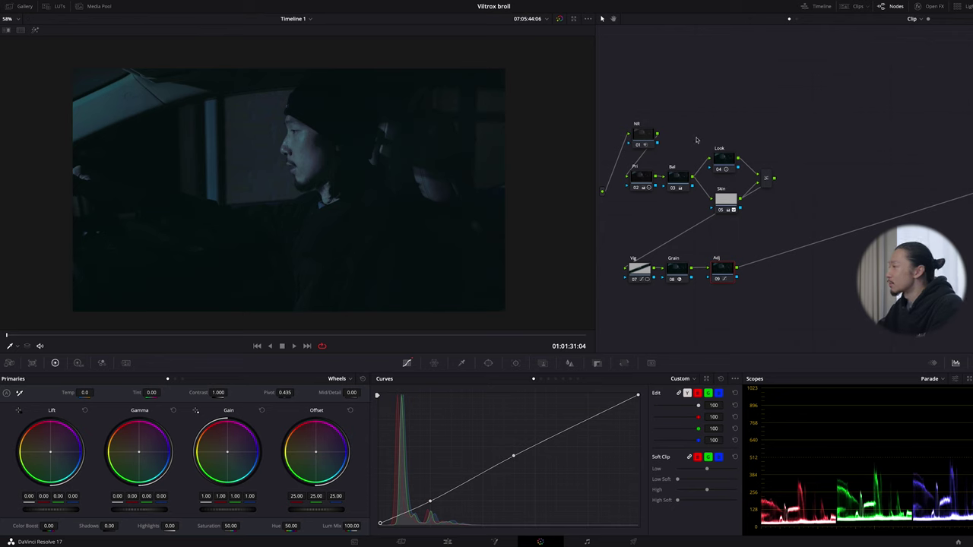
Step: Disable the NR and Grain nodes on the side-profile clip, and space the Grain and Adj nodes farther apart
click(645, 136)
click(682, 271)
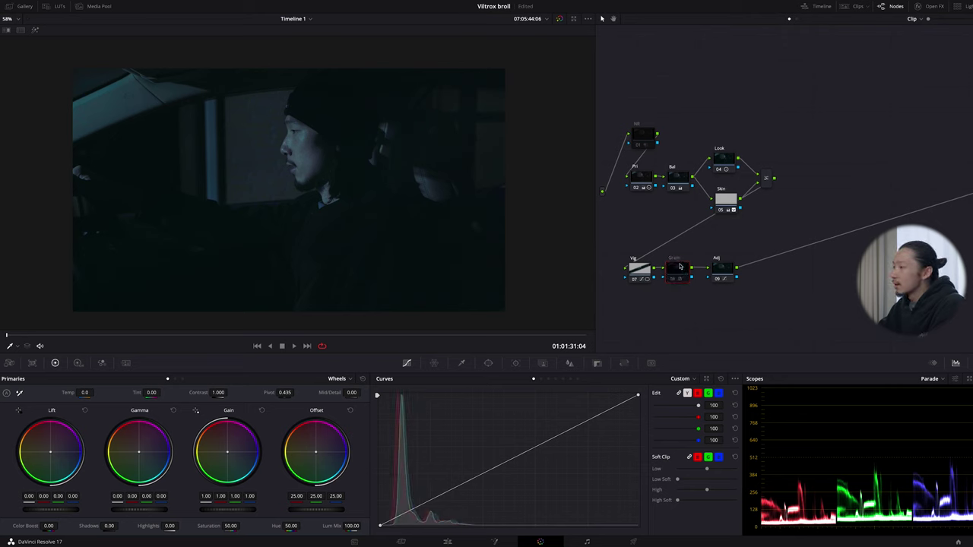
drag(724, 271, 737, 268)
drag(669, 268, 678, 272)
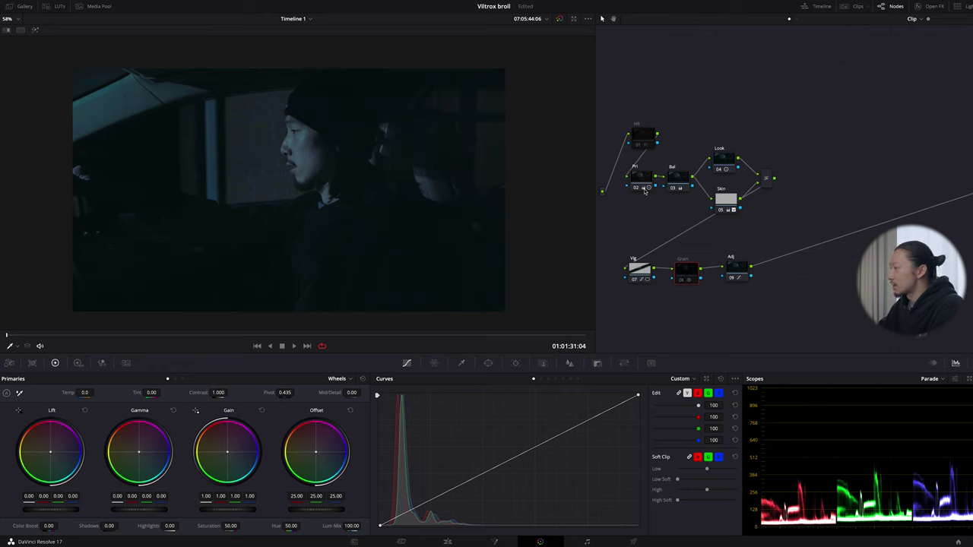
Step: Select the Bal node and compare the side-profile shot with the graded still using an image wipe placed across the face
click(679, 179)
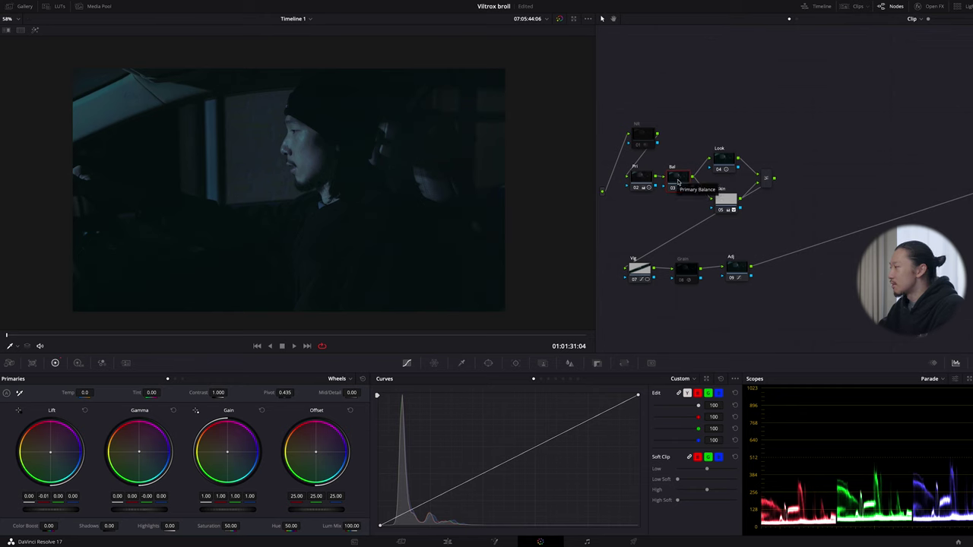
drag(678, 181, 680, 181)
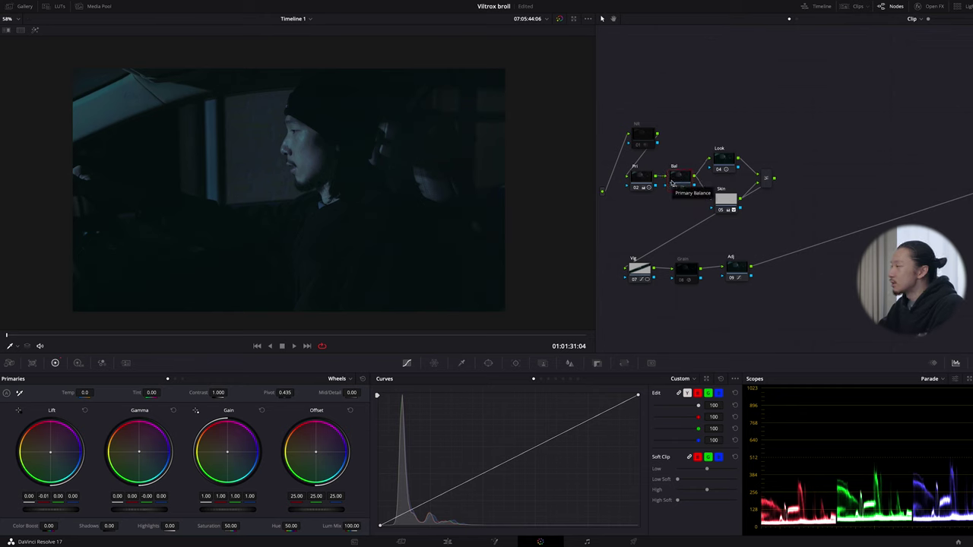
right_click(679, 177)
click(495, 145)
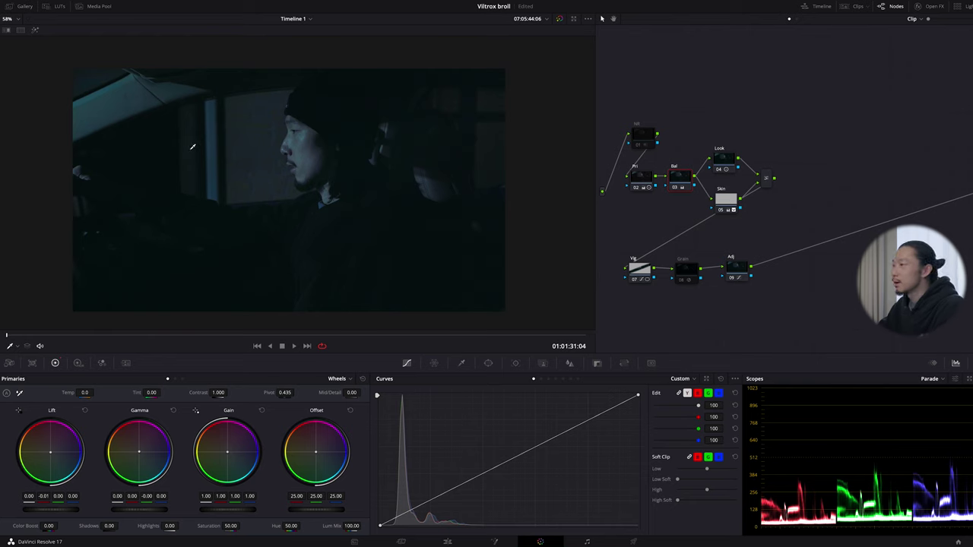
click(6, 30)
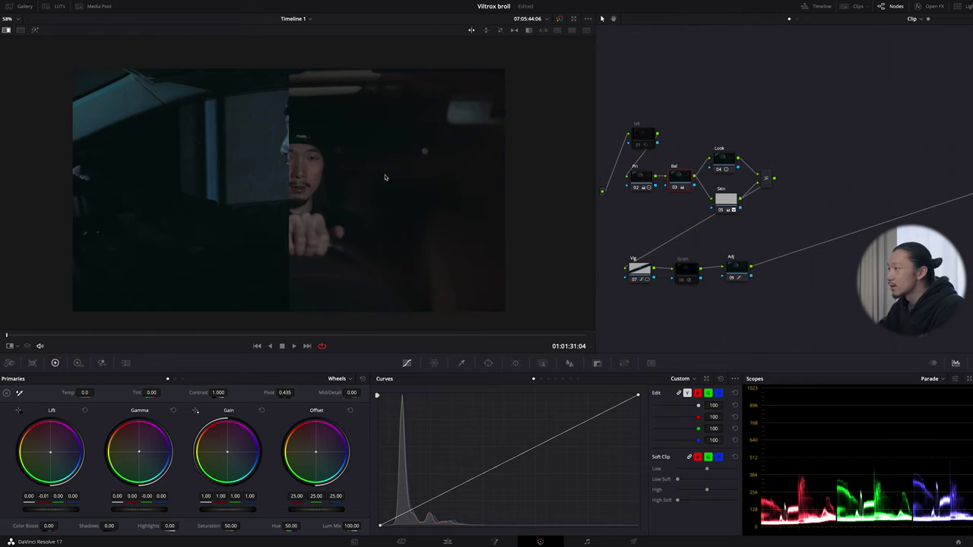
drag(283, 189, 285, 199)
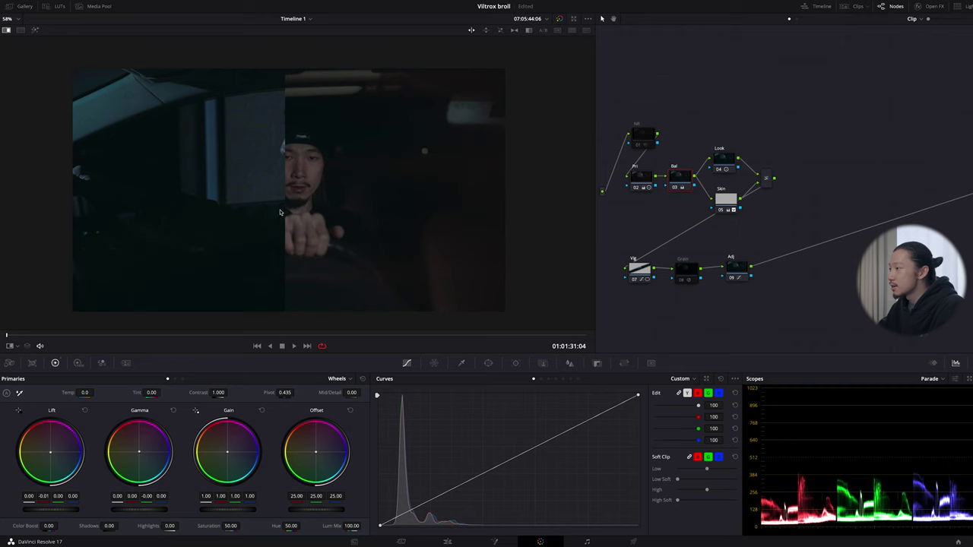
drag(285, 212, 307, 214)
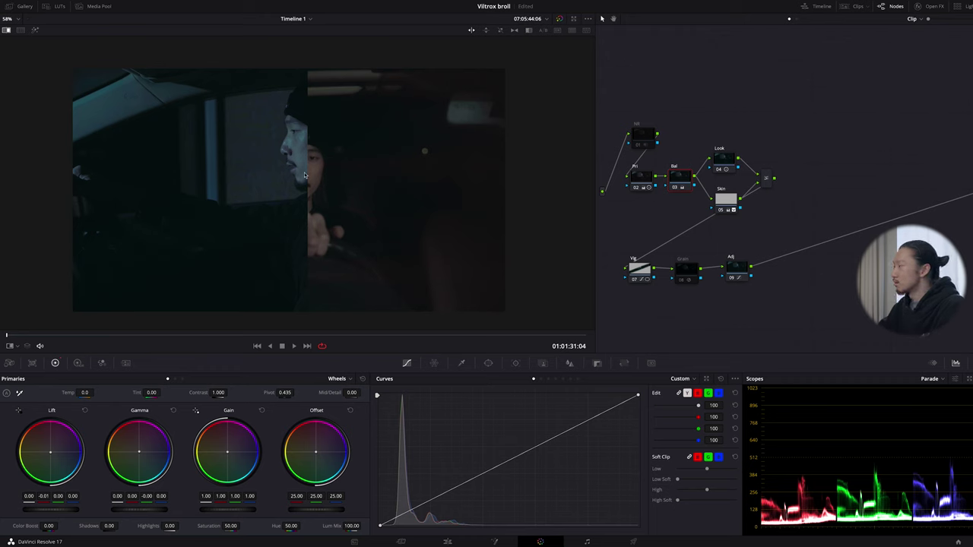
Step: Reset the Bal node's primaries, set Gain red to 1.02 and blue to 0.96, and nudge Gamma toward red and Lift toward green
click(362, 380)
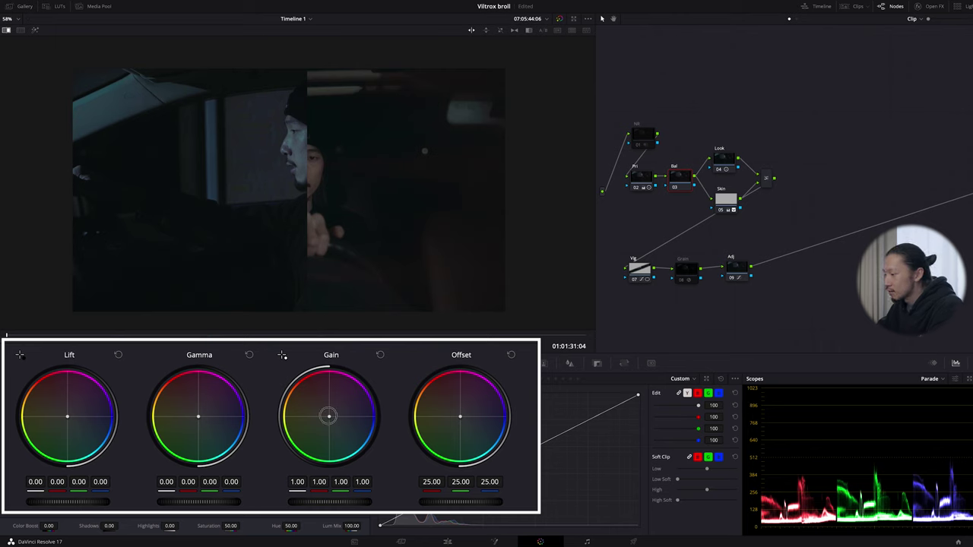
drag(329, 415, 319, 411)
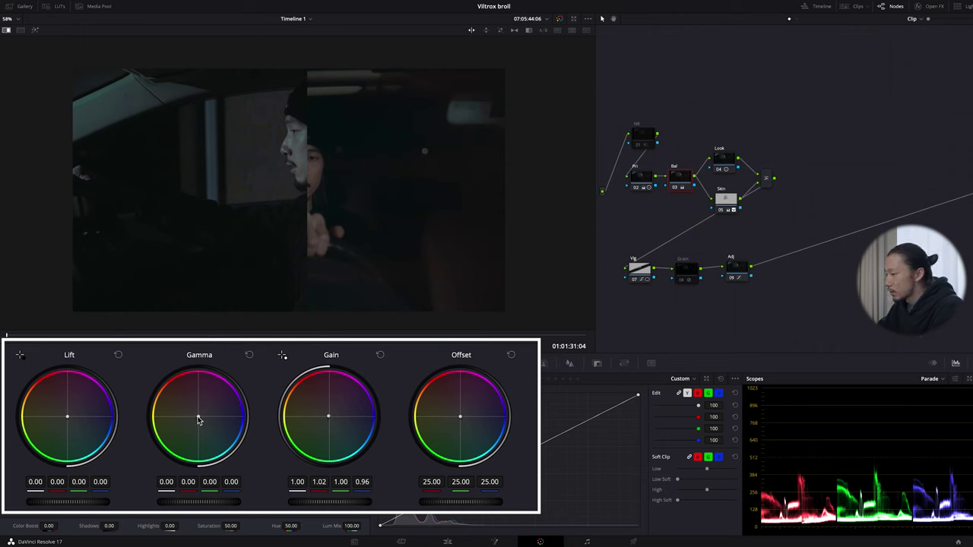
mouse_move(198, 420)
mouse_down()
mouse_move(190, 404)
mouse_move(199, 416)
mouse_up()
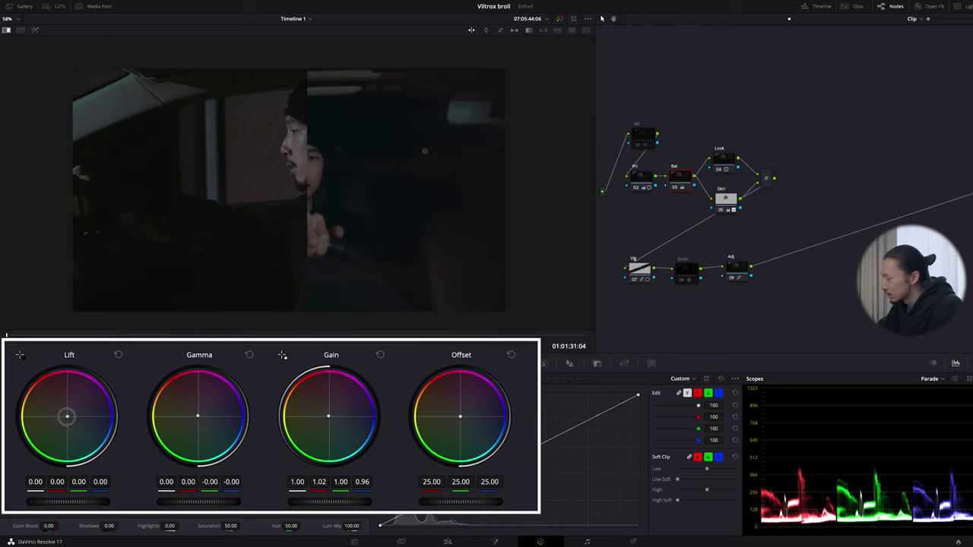
drag(67, 417, 67, 417)
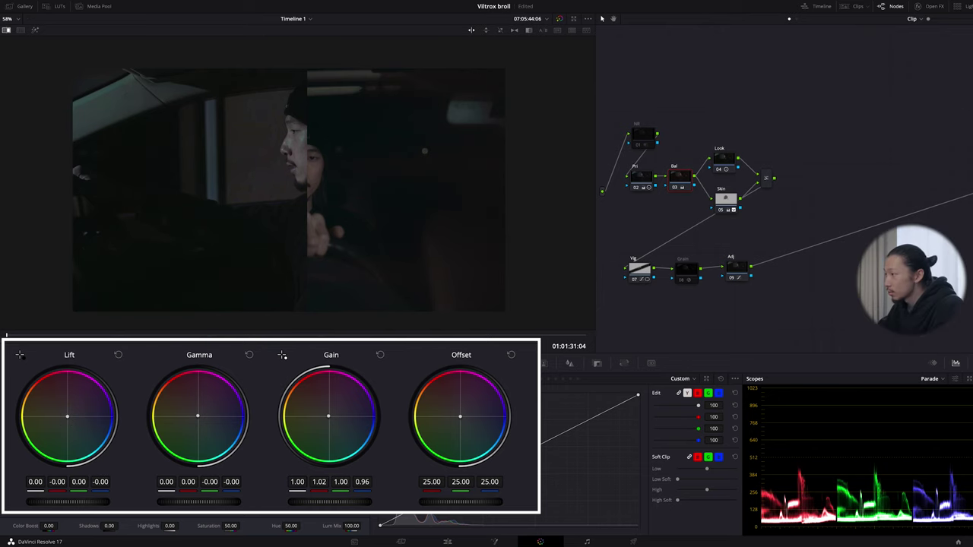
Step: Sweep the image wipe across the frame to compare the rebalanced shot with the still, and turn the wipe off
drag(319, 191, 80, 203)
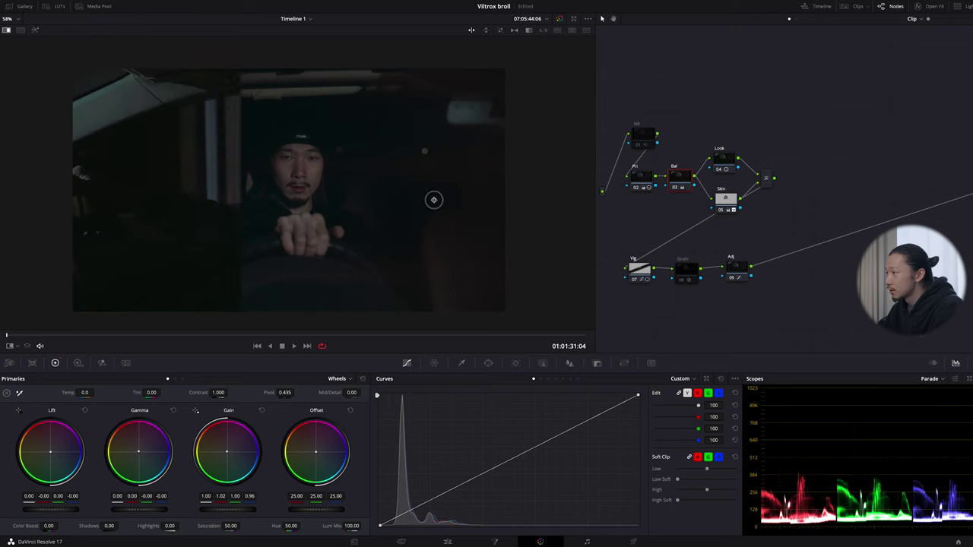
drag(434, 200, 168, 106)
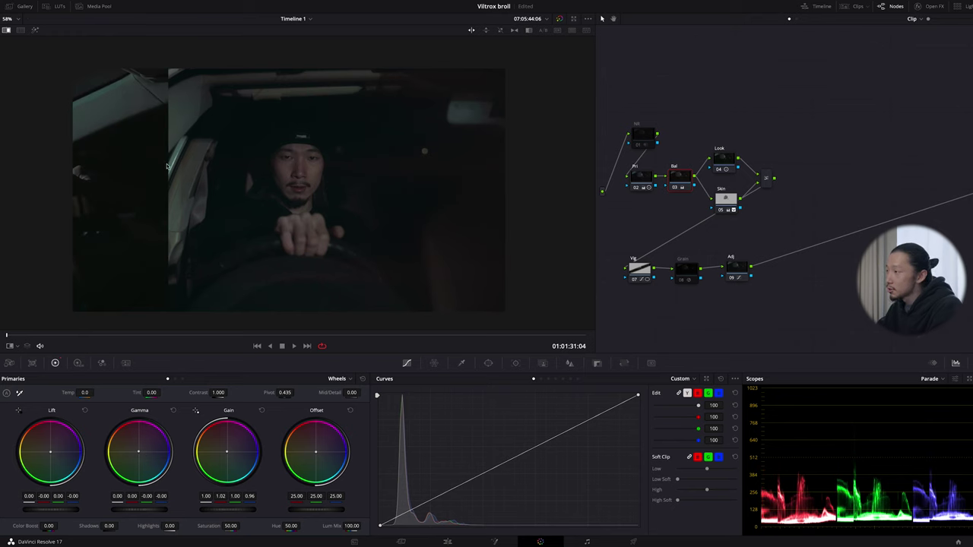
key(ctrl+w)
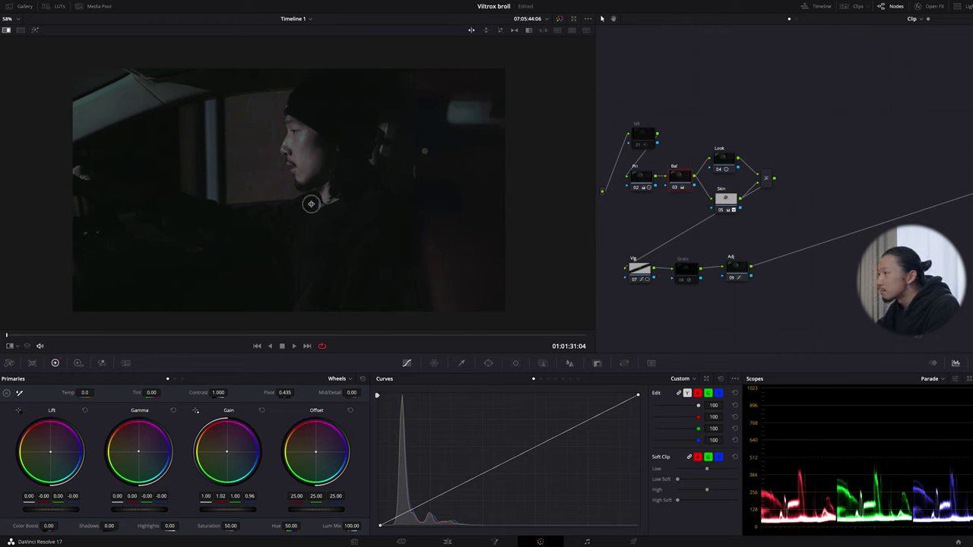
key(ctrl+w)
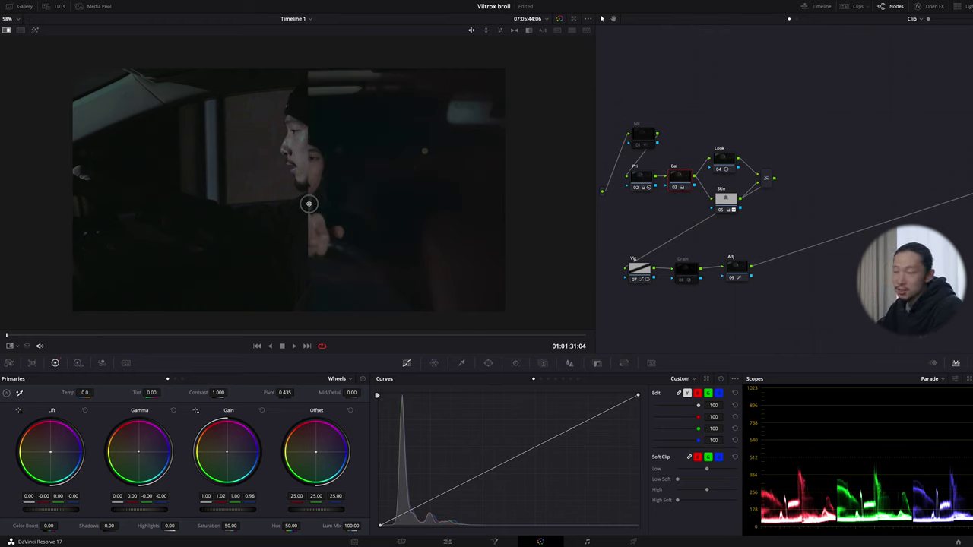
key(ctrl+w)
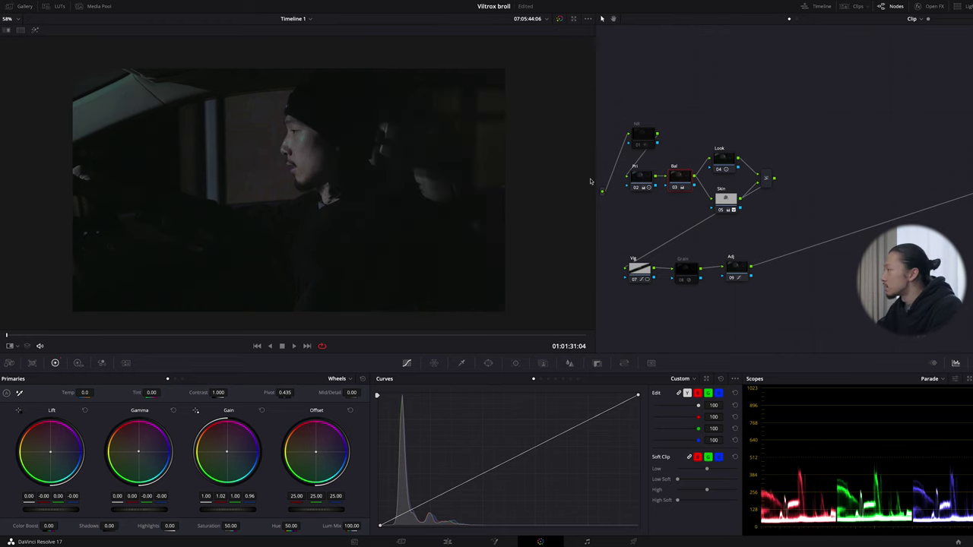
Step: Select the Skin node and reposition and resize its circular window around the face in the side-profile shot
click(723, 202)
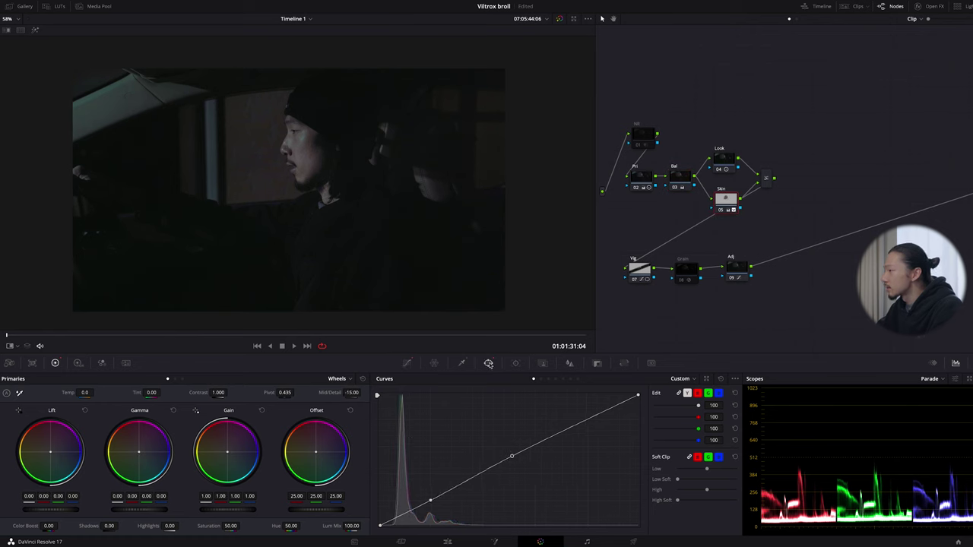
click(488, 362)
drag(374, 233, 282, 144)
drag(339, 194, 341, 199)
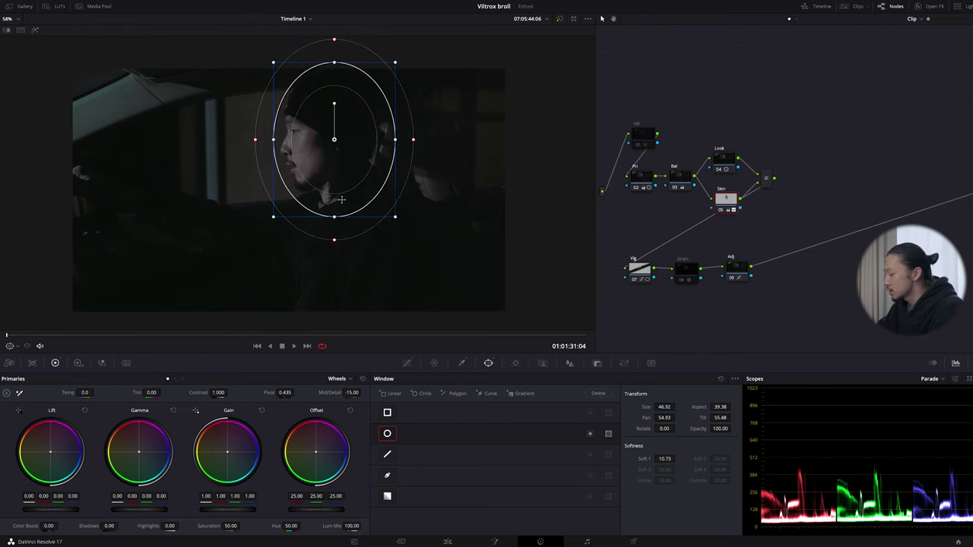
Step: Preview the Skin matte, reset Denoise and Blur Radius, and requalify the face with hue centred at 17.0 and luminance from 55.3 to 65.0
key(shift+h)
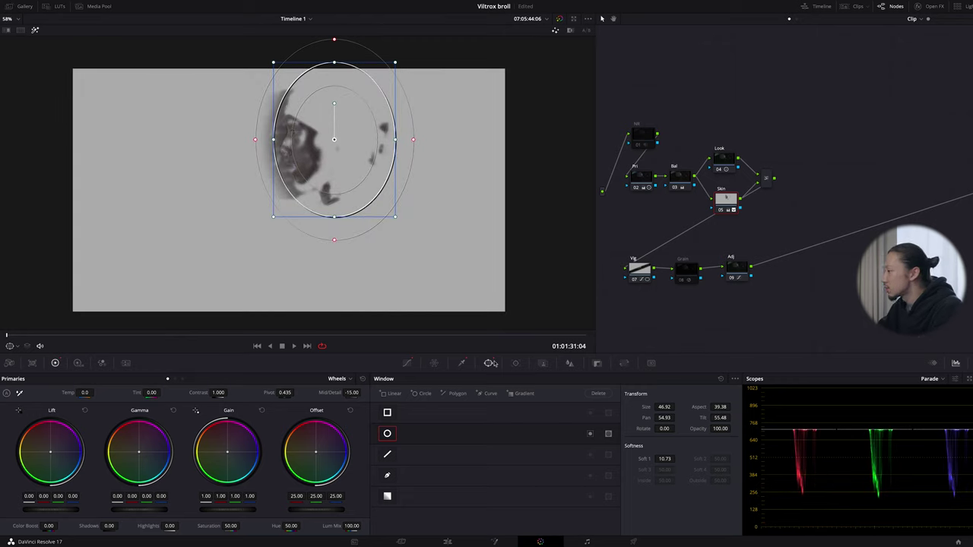
click(462, 363)
click(732, 447)
click(730, 480)
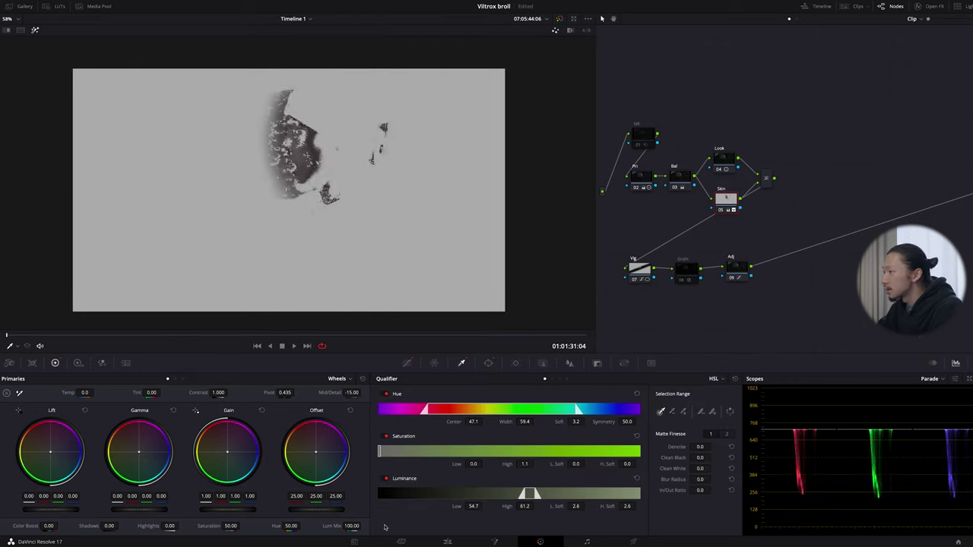
drag(473, 505, 479, 505)
drag(472, 464, 476, 464)
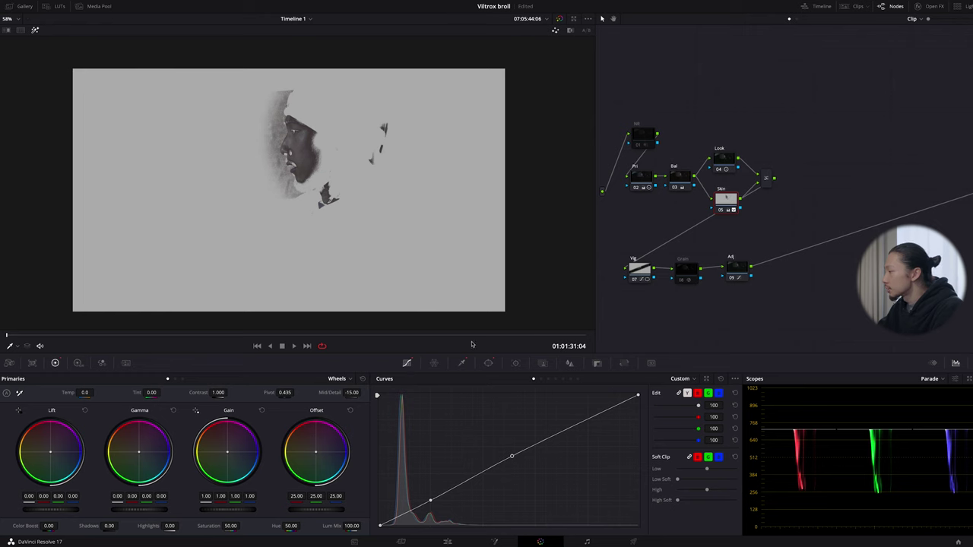
Step: Set the skin qualifier's Denoise to 20.4 and Blur Radius to 35.8, and turn the matte highlight off
click(462, 362)
drag(736, 447, 767, 444)
drag(698, 479, 834, 471)
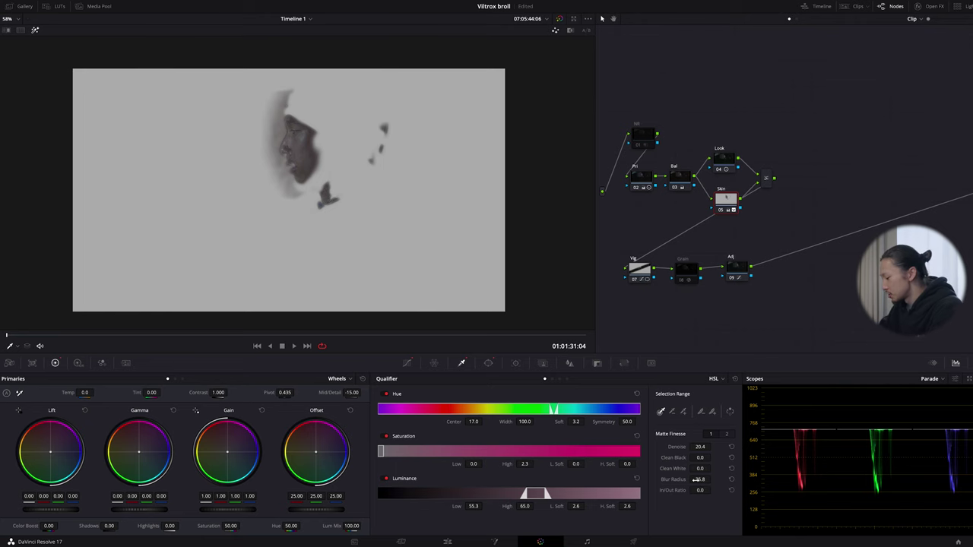
key(shift+h)
Step: Wipe the graded still across the face for comparison and raise the red-to-orange saturation on the Skin node's Hue vs Sat curve
scroll(297, 190, up, 3)
click(6, 30)
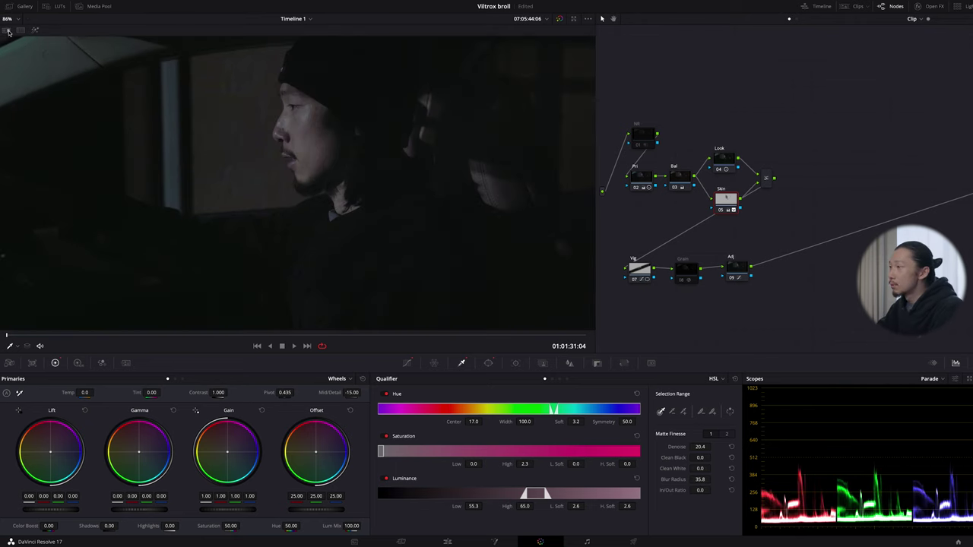
mouse_move(312, 159)
mouse_down()
mouse_move(278, 157)
mouse_move(338, 159)
mouse_move(312, 163)
mouse_up()
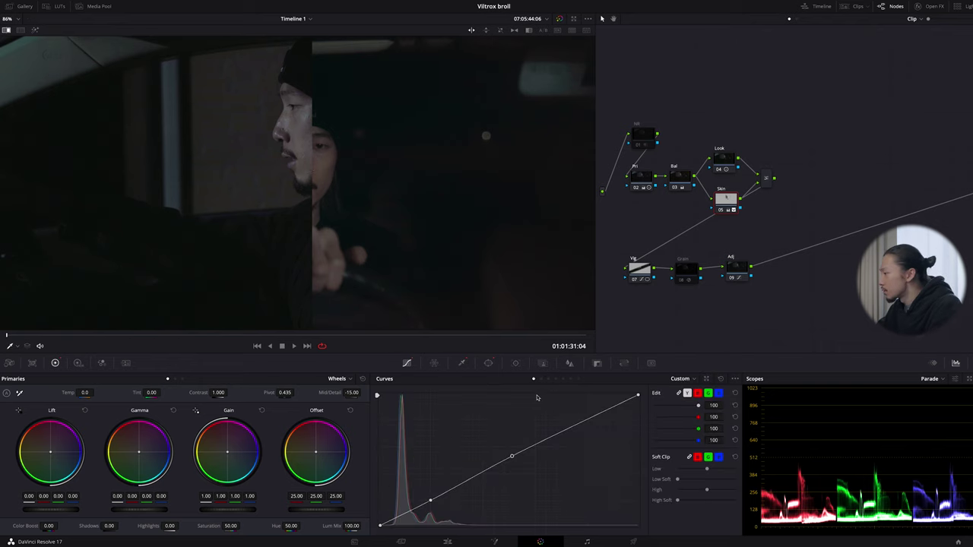
click(548, 378)
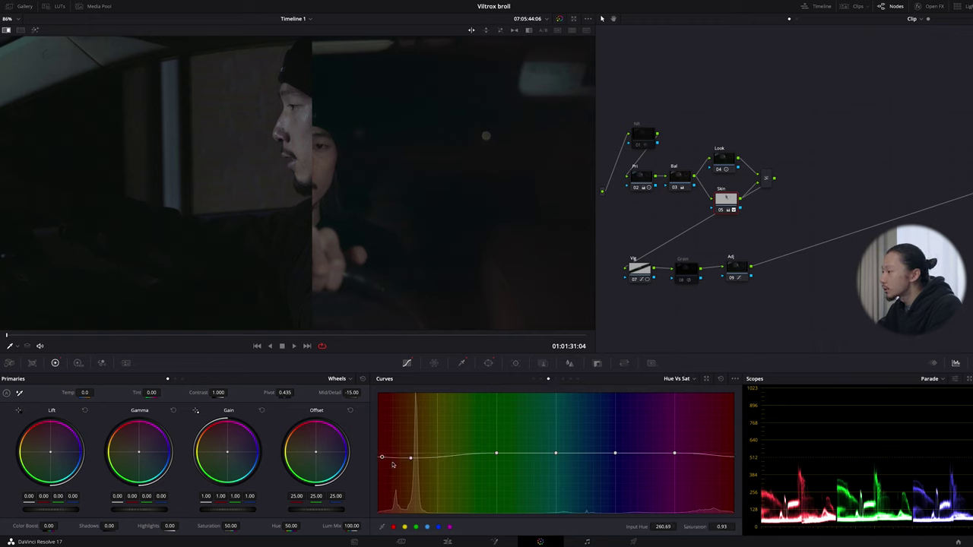
drag(382, 458, 412, 453)
Step: Adjust the red-to-orange points on the Skin node's Hue vs Hue curve, with a Hue Rotate of 2.88
click(675, 378)
click(665, 409)
mouse_move(379, 454)
mouse_down()
mouse_move(383, 408)
mouse_move(392, 458)
mouse_move(382, 452)
mouse_up()
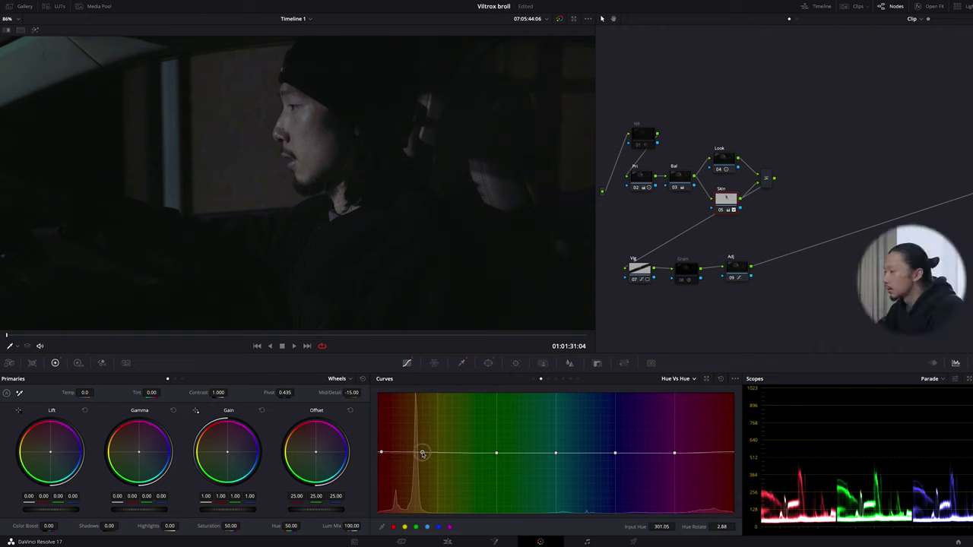
Step: Place the image wipe against the face again and nudge the Skin node's Gamma slightly toward red
scroll(266, 152, down, 3)
click(6, 31)
click(8, 31)
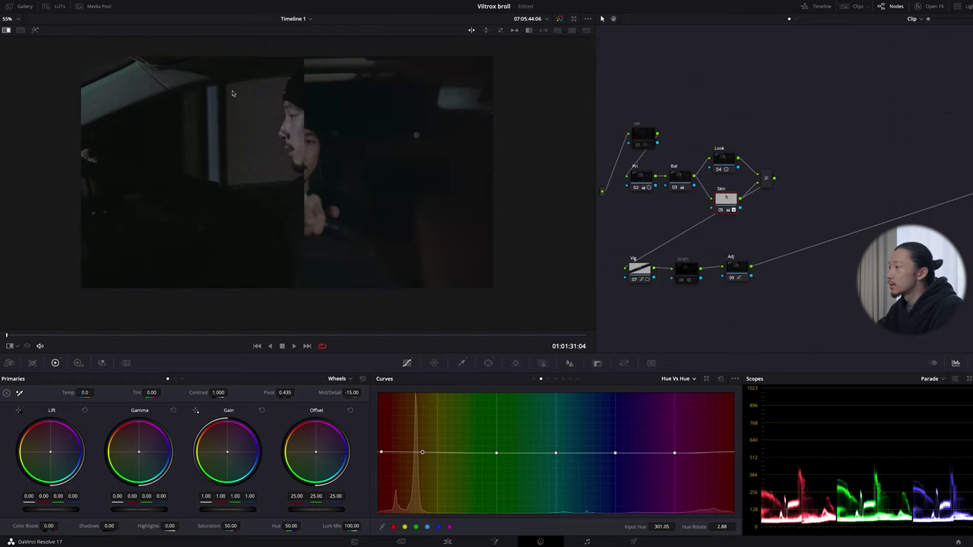
drag(278, 144, 304, 148)
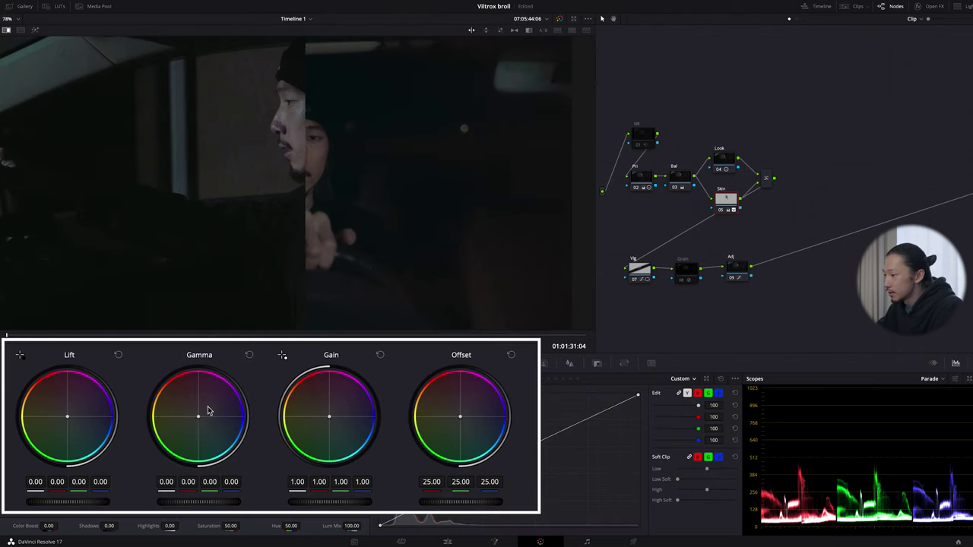
mouse_move(197, 416)
mouse_down()
mouse_move(185, 404)
mouse_move(198, 417)
mouse_up()
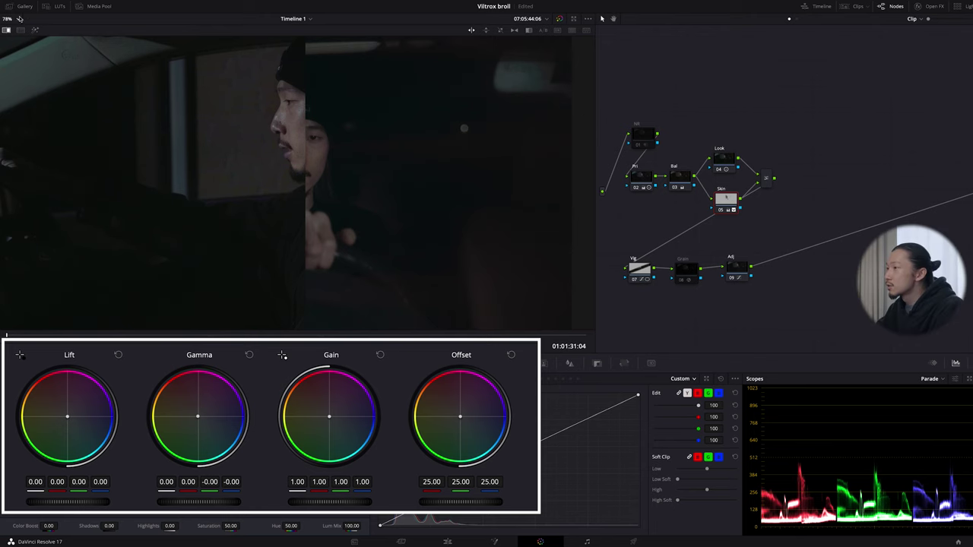
Step: Toggle the Skin node off and on to compare the skin tone, and turn the image wipe off
key(ctrl+d)
key(ctrl+d)
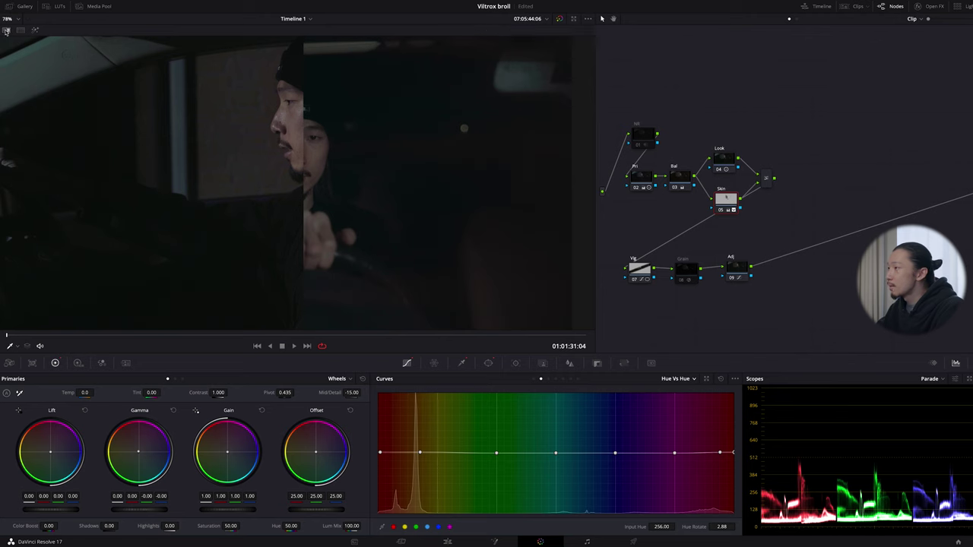
key(ctrl+w)
scroll(225, 176, down, 2)
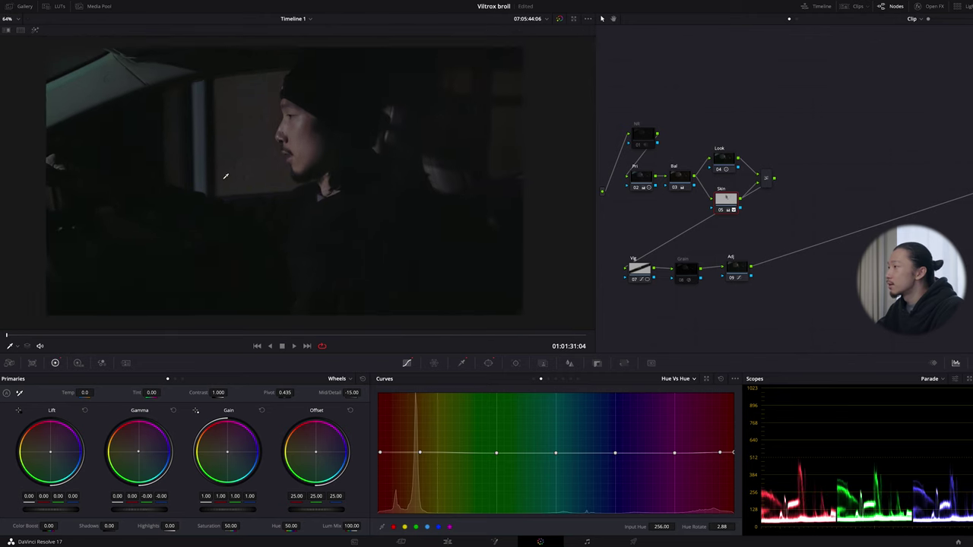
scroll(225, 176, down, 1)
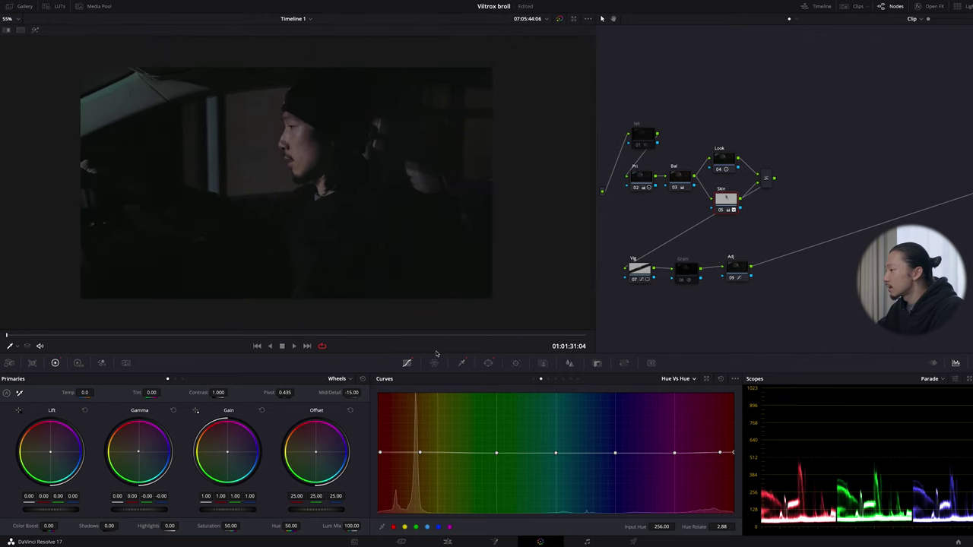
Step: Set the Skin node's Mid/Detail to -20.00 and check the softened face up close
drag(353, 393, 354, 394)
scroll(523, 194, up, 3)
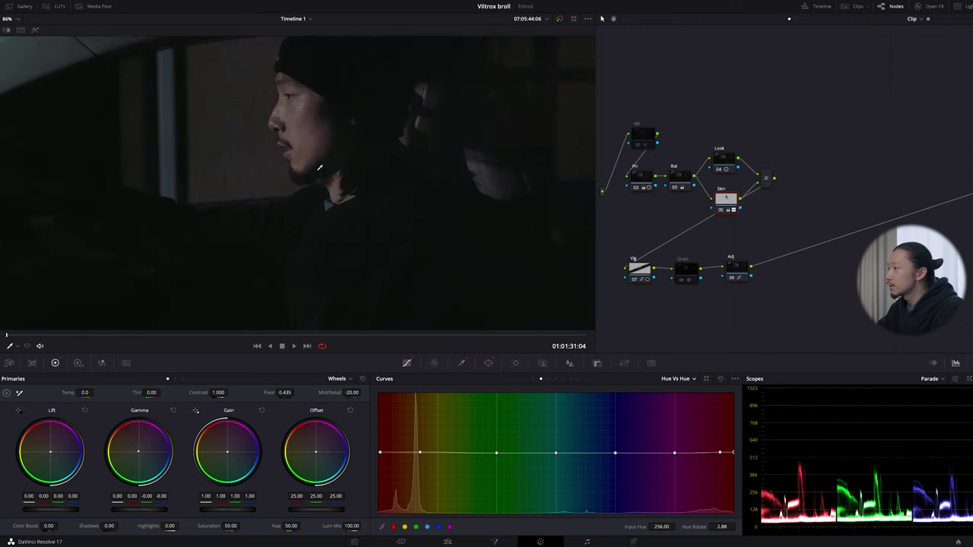
scroll(523, 194, down, 2)
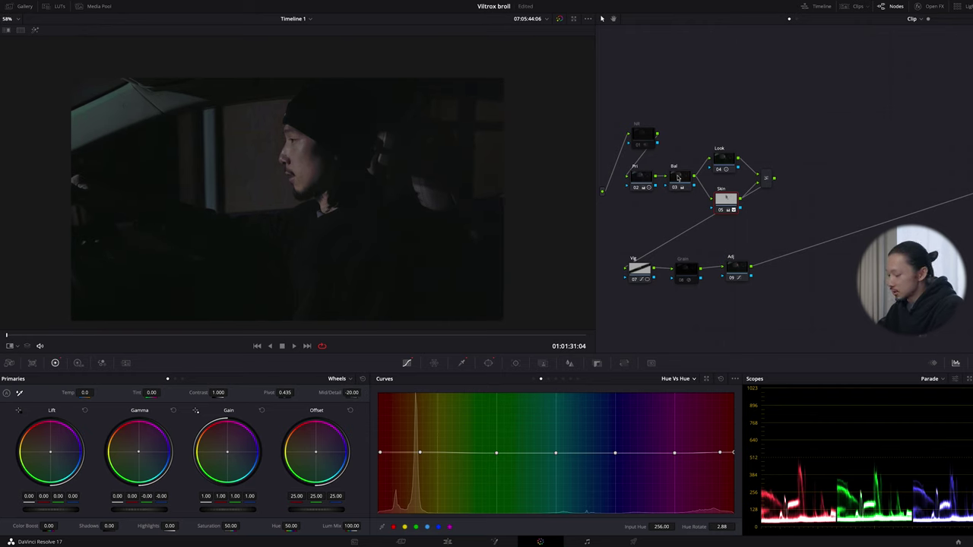
Step: Toggle the Bal node off and on repeatedly to compare the shot with and without its balance correction
click(688, 179)
key(ctrl+d)
key(ctrl+d)
key(ctrl+d)
key(ctrl+d)
key(ctrl+d)
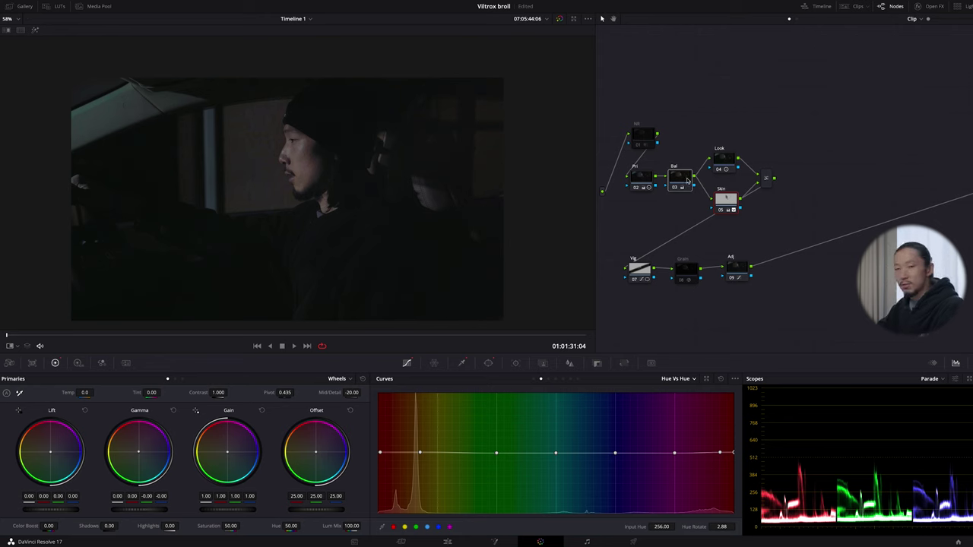
Step: Enable the Grain node again and select the NR node
click(686, 270)
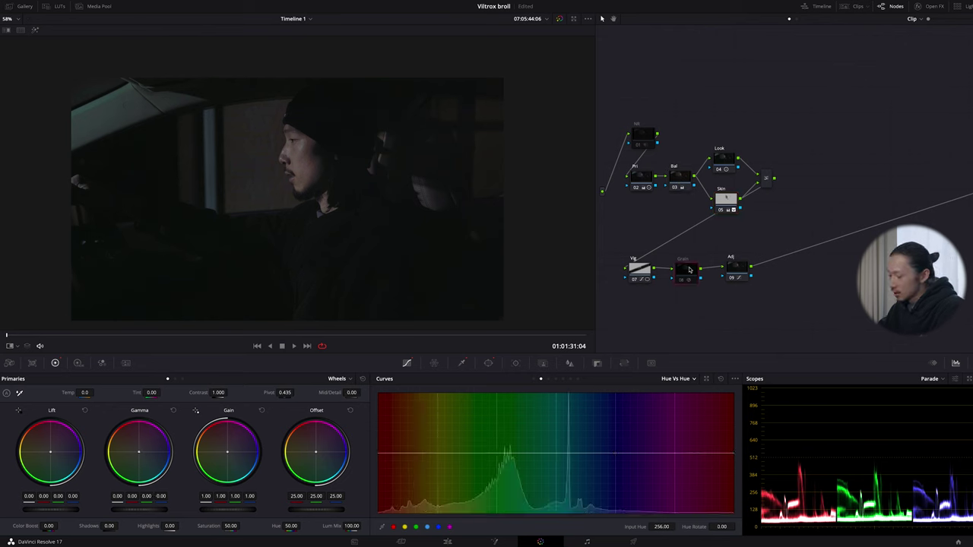
key(ctrl+d)
click(640, 133)
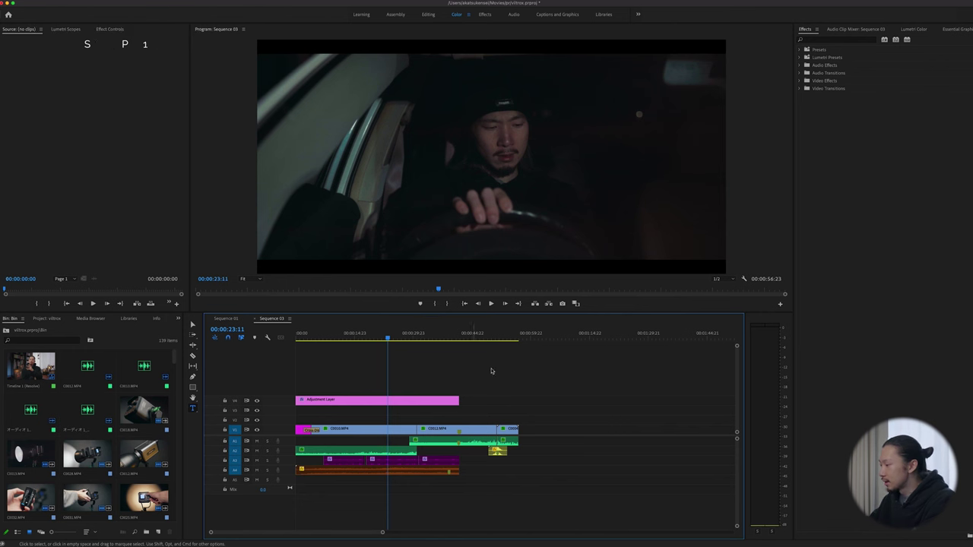
Step: Switch to Premiere Pro and examine Sequence 03's adjustment layer, opening transition, video clips and audio layers across the timeline
click(337, 400)
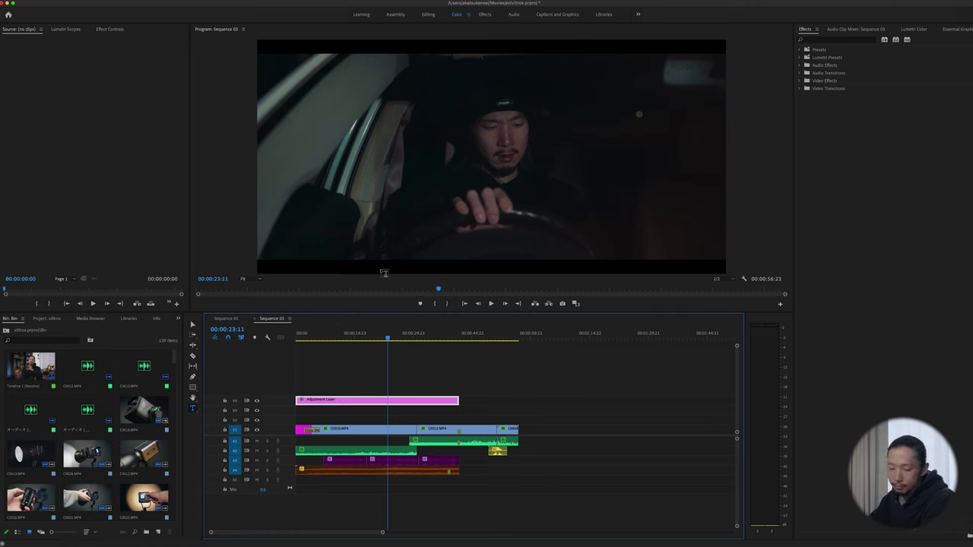
click(304, 430)
scroll(303, 414, up, 5)
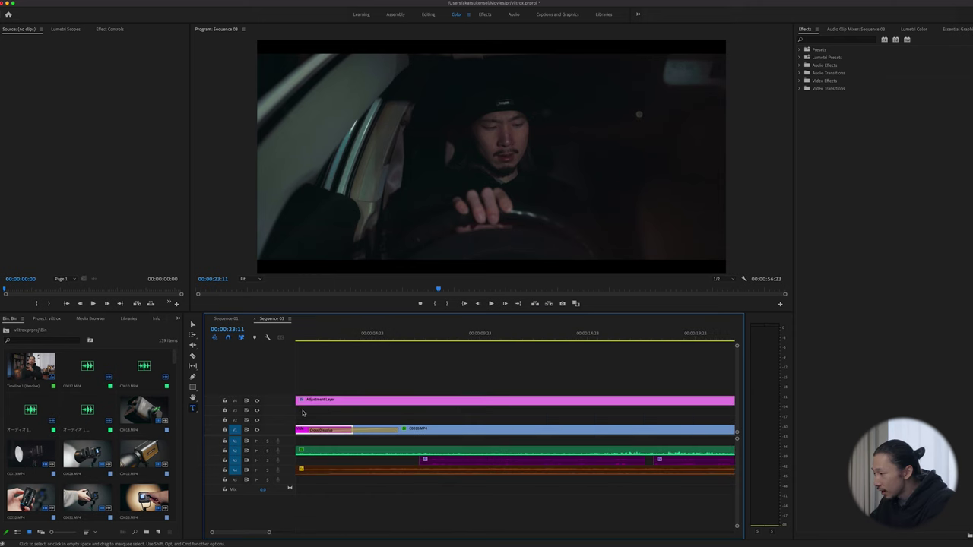
scroll(302, 414, down, 3)
click(409, 430)
click(623, 432)
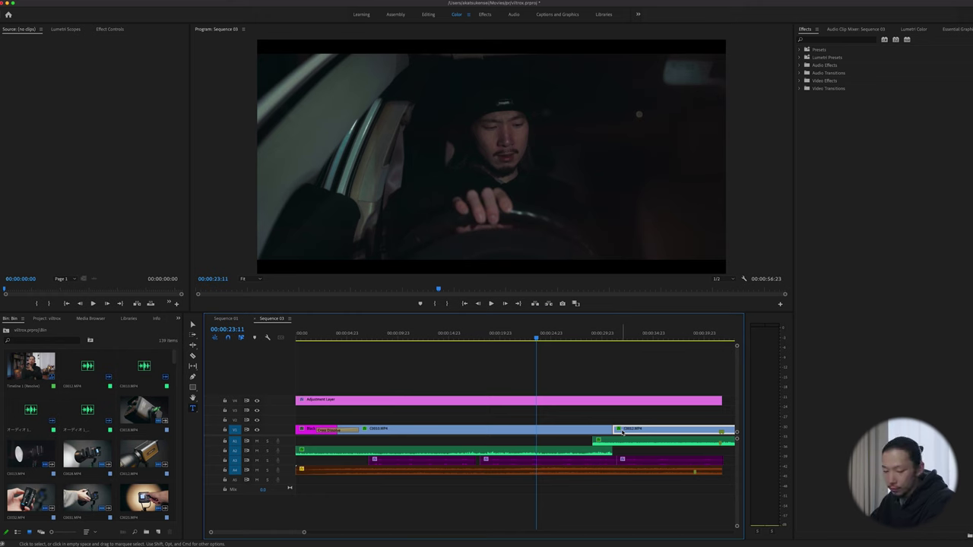
scroll(620, 432, down, 2)
click(545, 444)
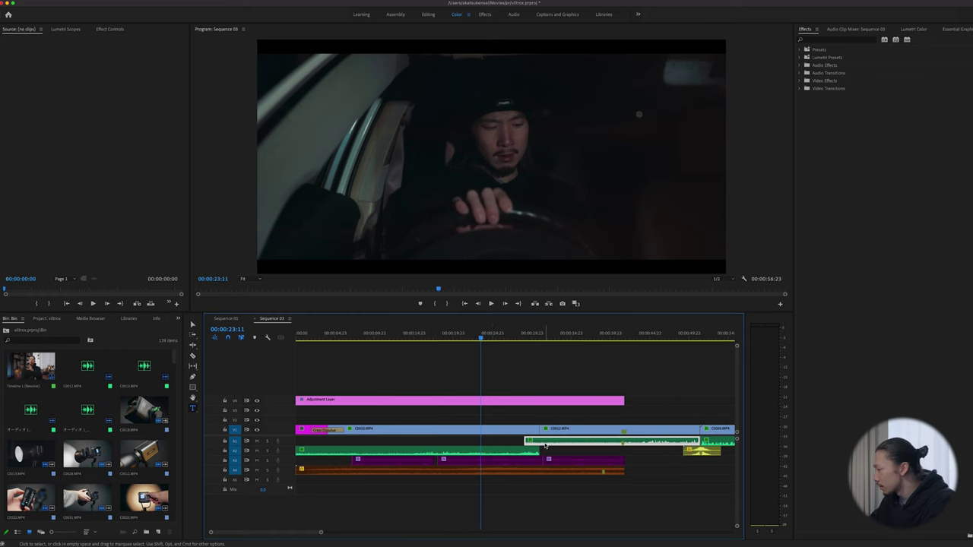
click(419, 463)
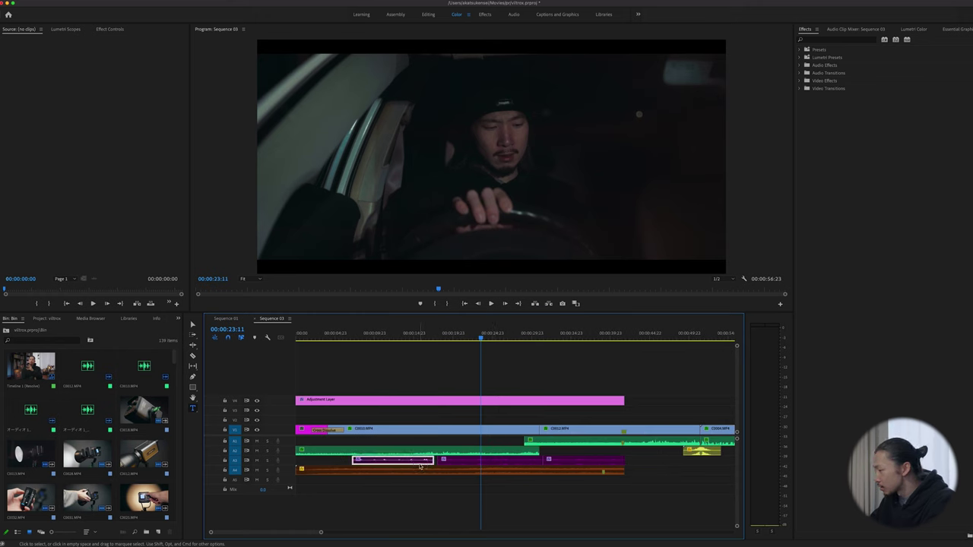
click(467, 471)
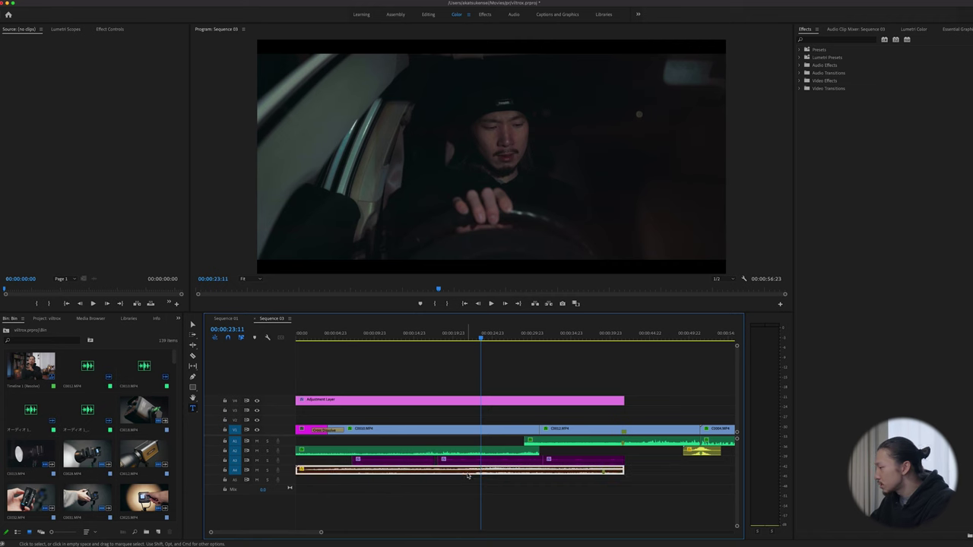
scroll(467, 475, right, 3)
click(584, 452)
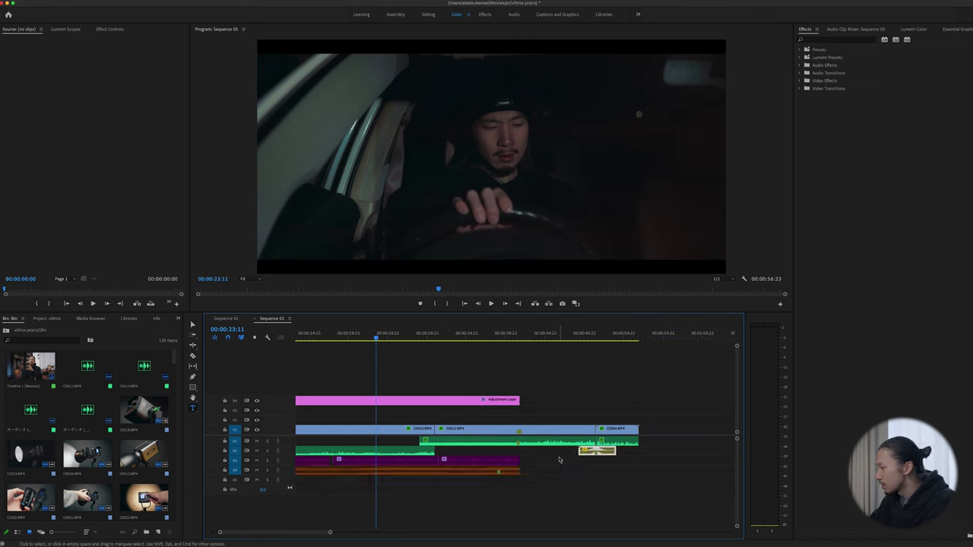
scroll(559, 459, left, 3)
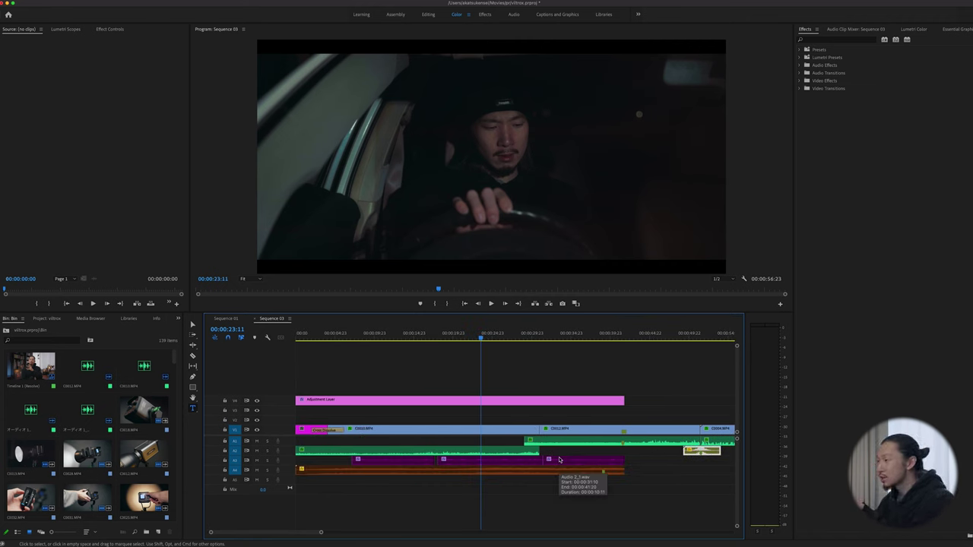
scroll(551, 490, down, 3)
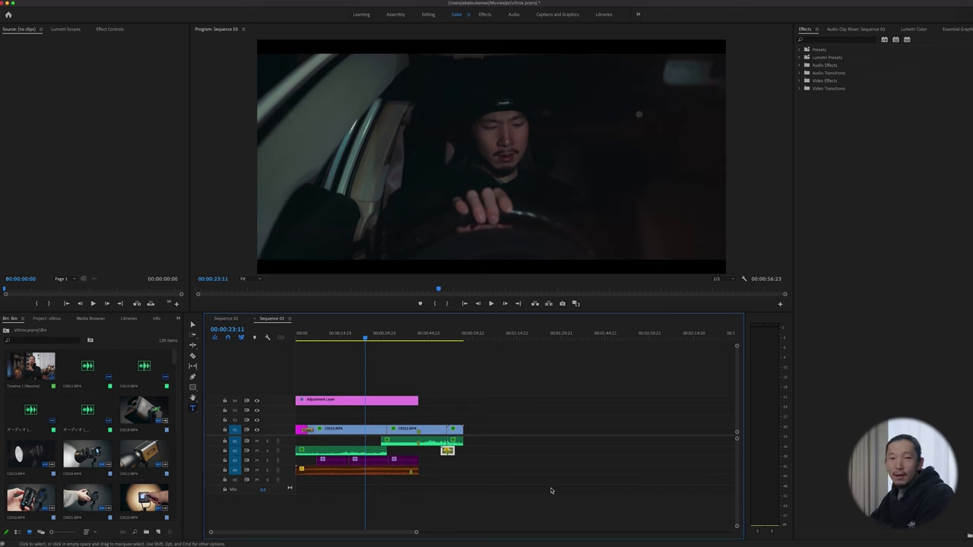
scroll(338, 385, up, 3)
Step: Open the adjustment layer's effect controls and inspect the Crop effect's top, bottom and zoom settings
click(352, 401)
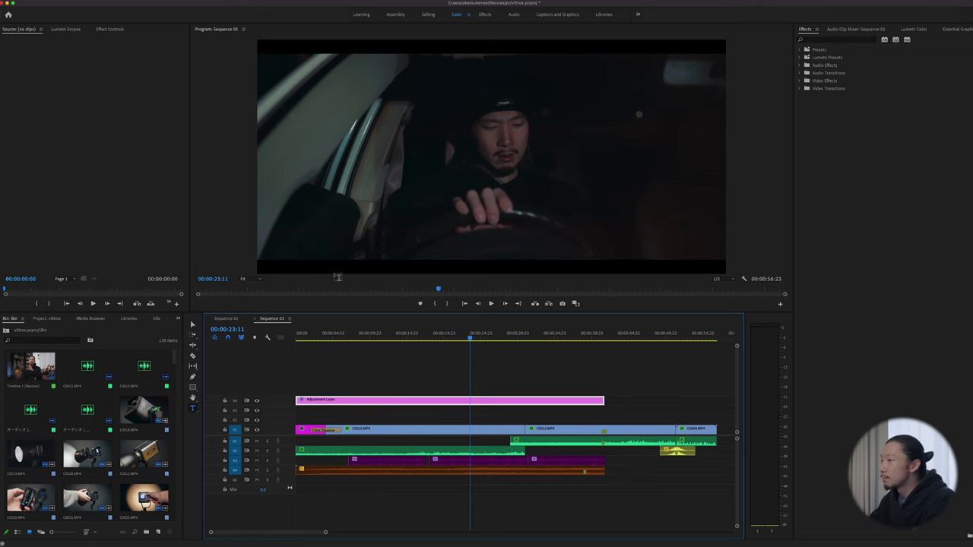
click(98, 31)
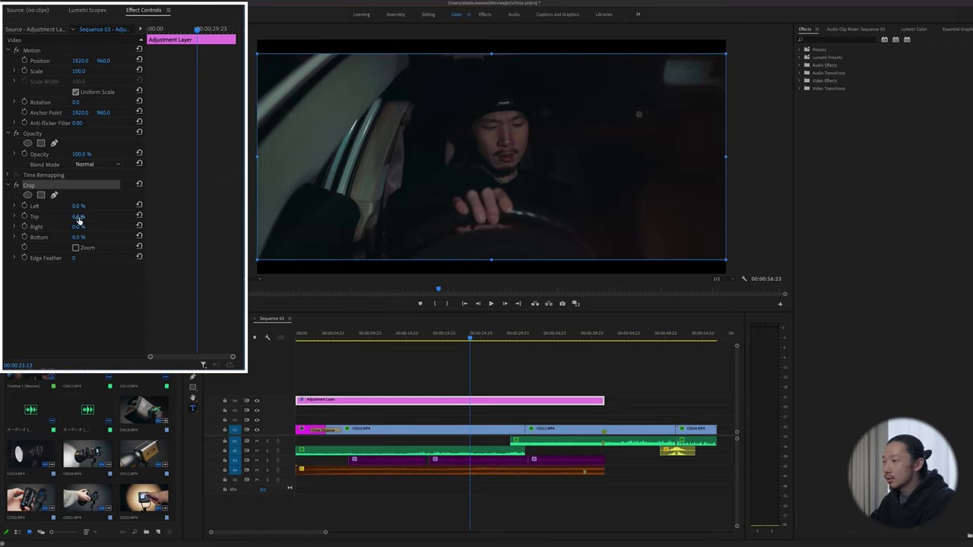
click(76, 248)
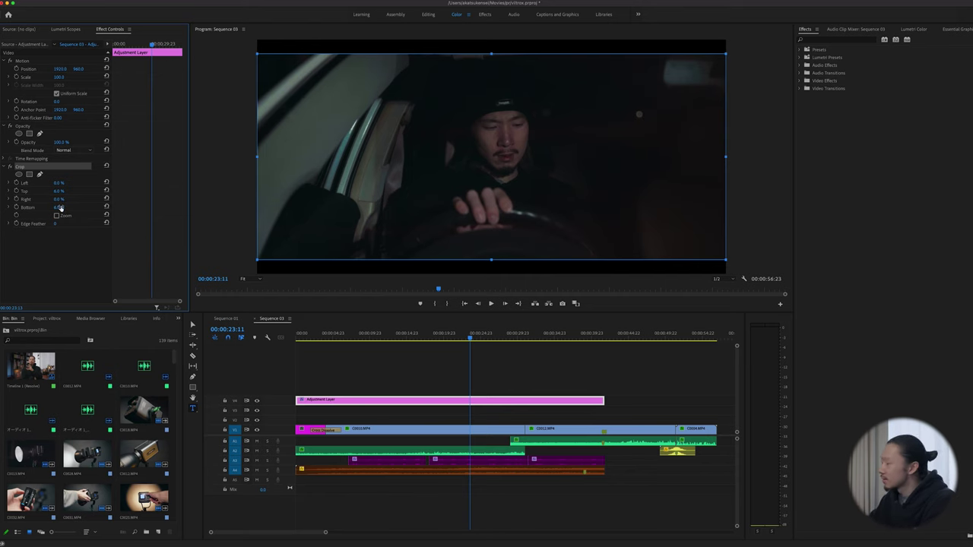
Step: Deselect the adjustment layer, play Sequence 03 from its beginning for about seven seconds, and browse to the last items in the bin
click(320, 367)
key(Home)
key(space)
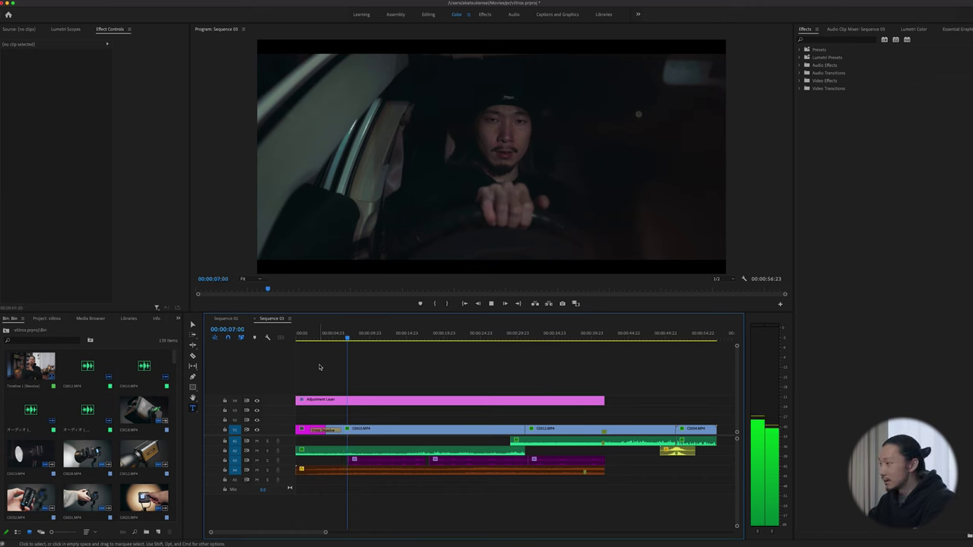
key(space)
scroll(137, 487, down, 15)
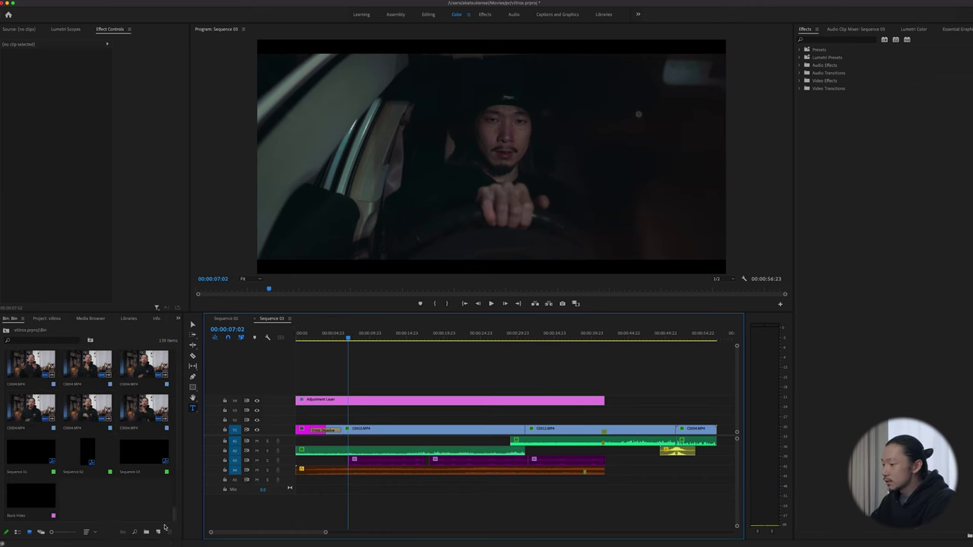
Step: Create a 3840 × 1920 black video item at 23.976 fps in the bin for use at the sequence's opening
click(157, 536)
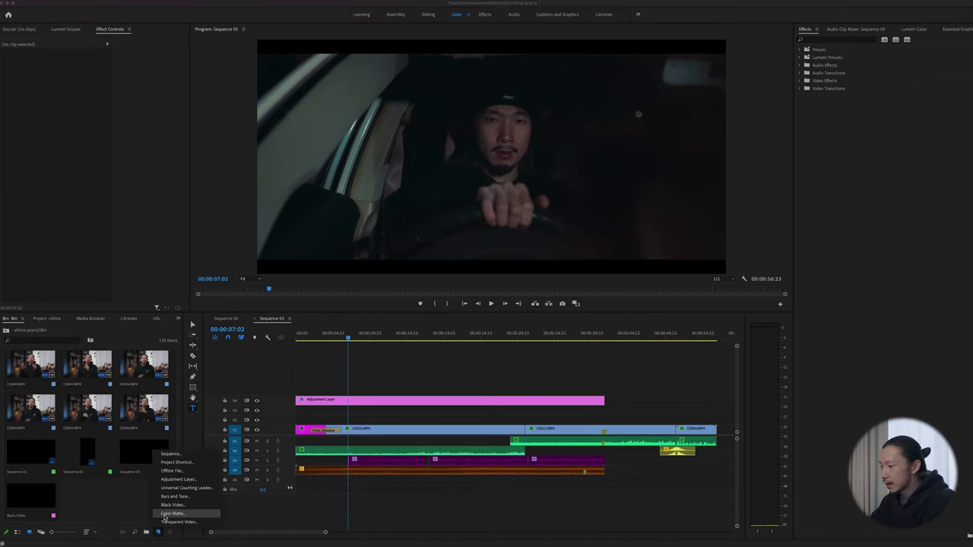
click(166, 510)
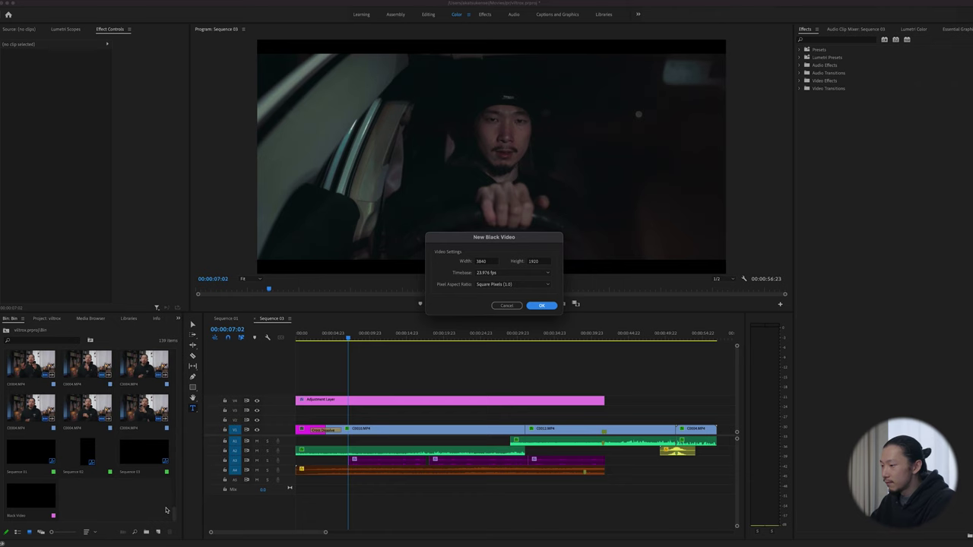
click(540, 306)
drag(97, 505, 328, 435)
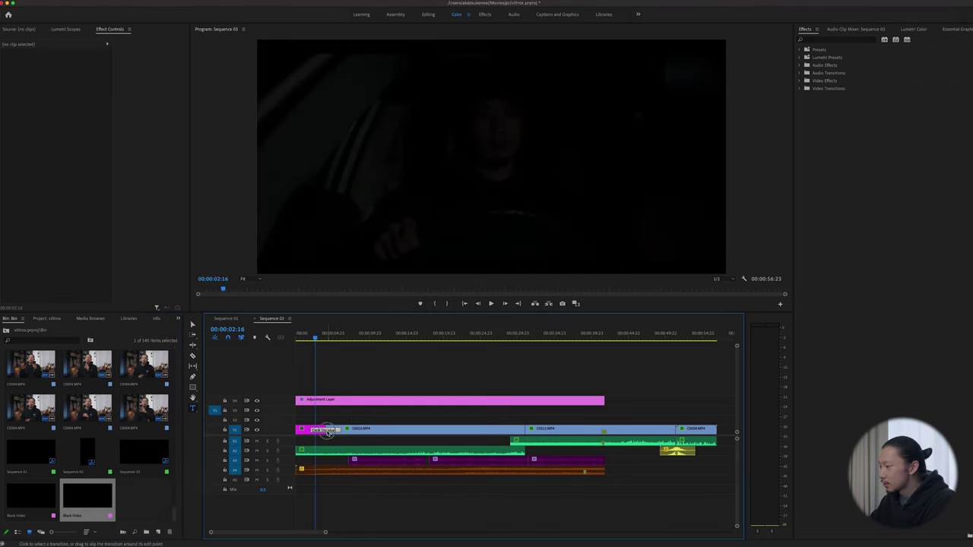
Step: Play the Cross Dissolve from the opening black video for about four seconds, and select the black video clip to inspect its settings
click(323, 430)
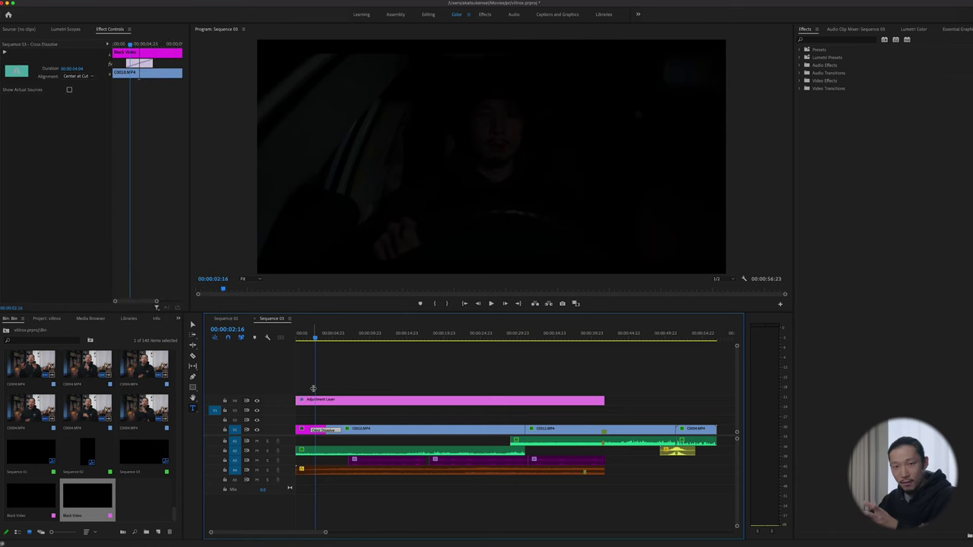
key(Home)
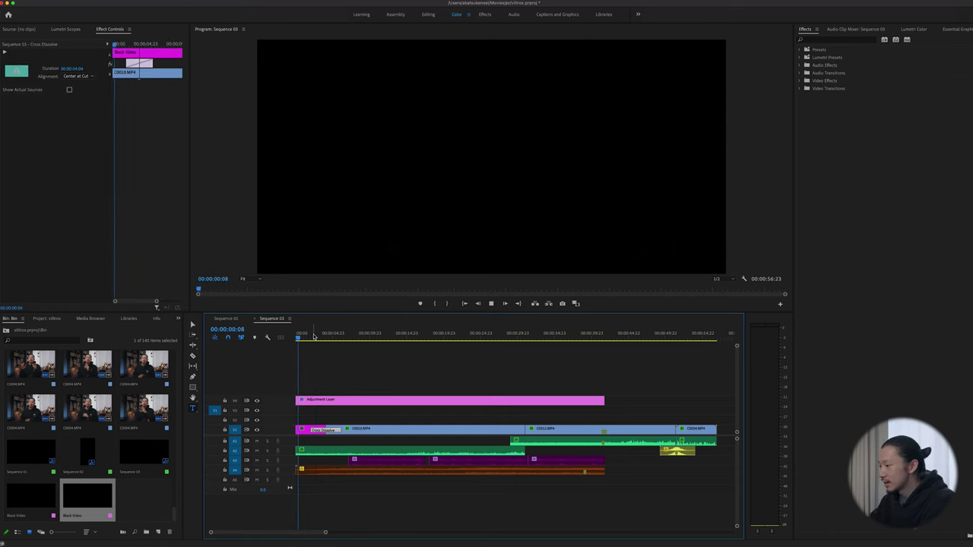
key(space)
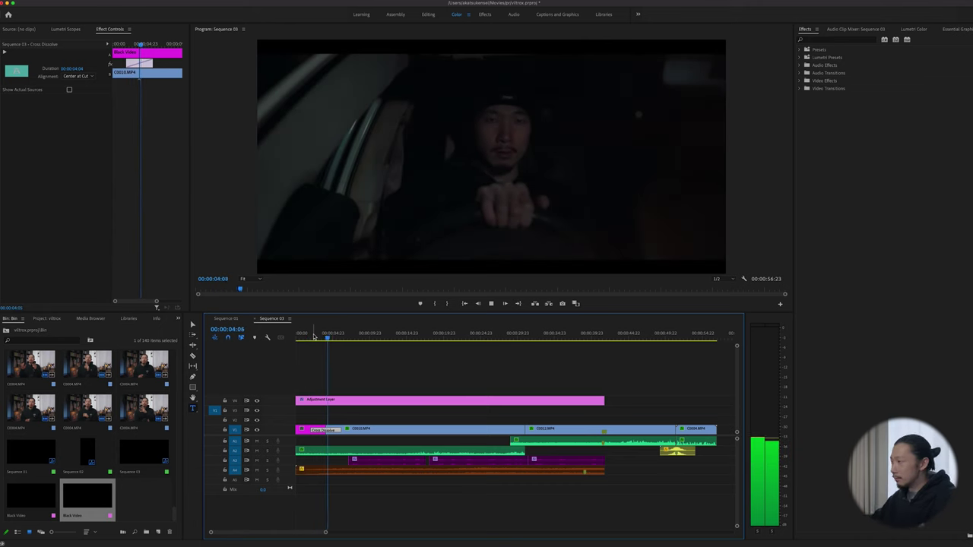
key(space)
key(Home)
key(equal)
click(320, 415)
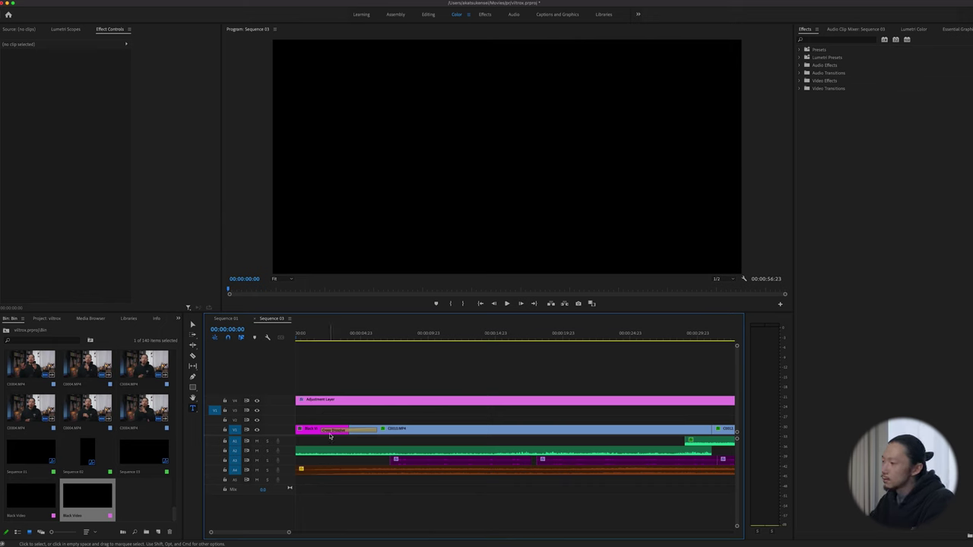
click(317, 431)
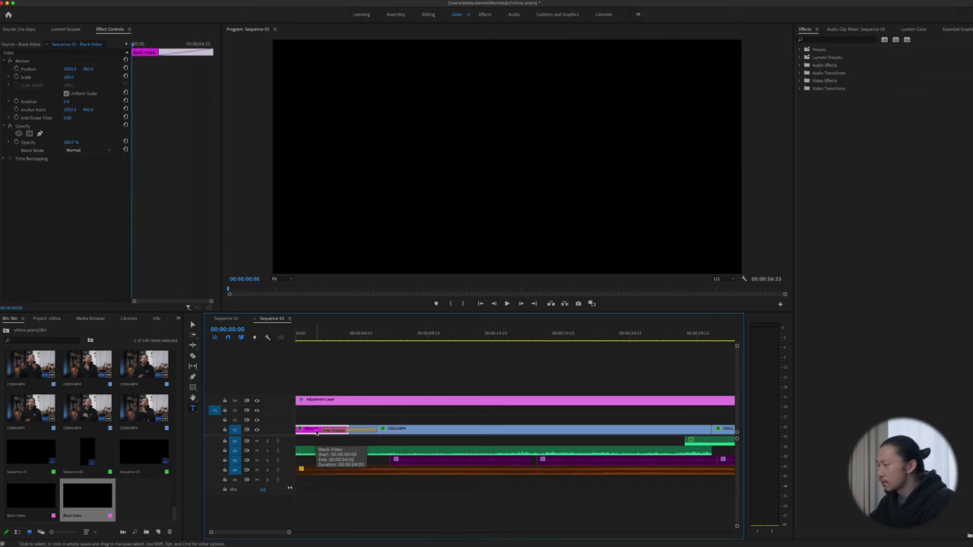
Step: Select C0010's audio on track A2 and inspect its fade-in level keyframes at the sequence start and near 00:00:06:04
click(331, 451)
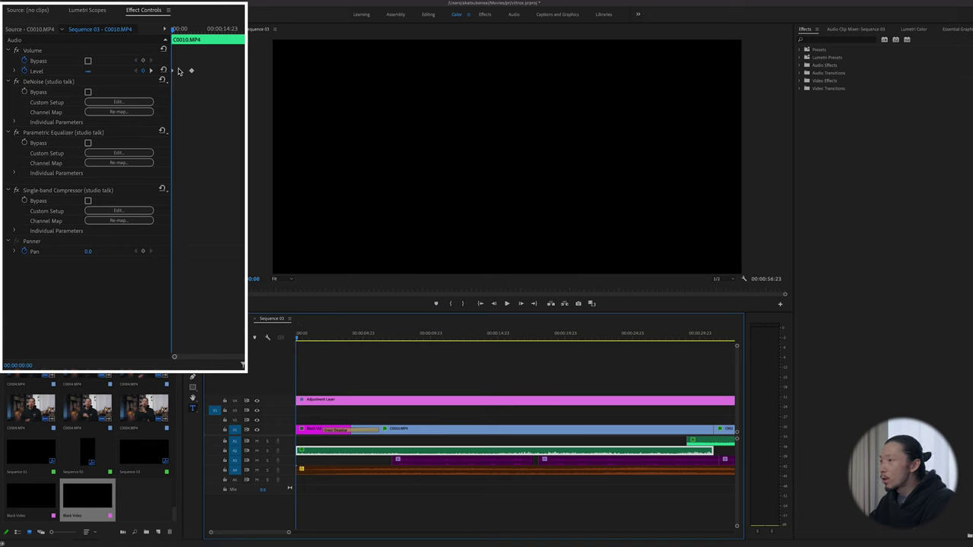
drag(88, 70, 94, 70)
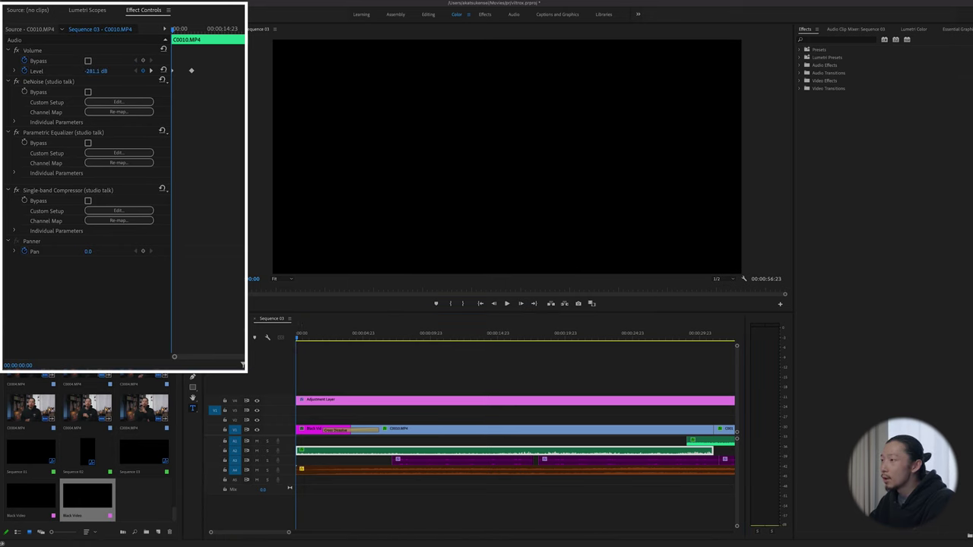
drag(95, 71, 97, 71)
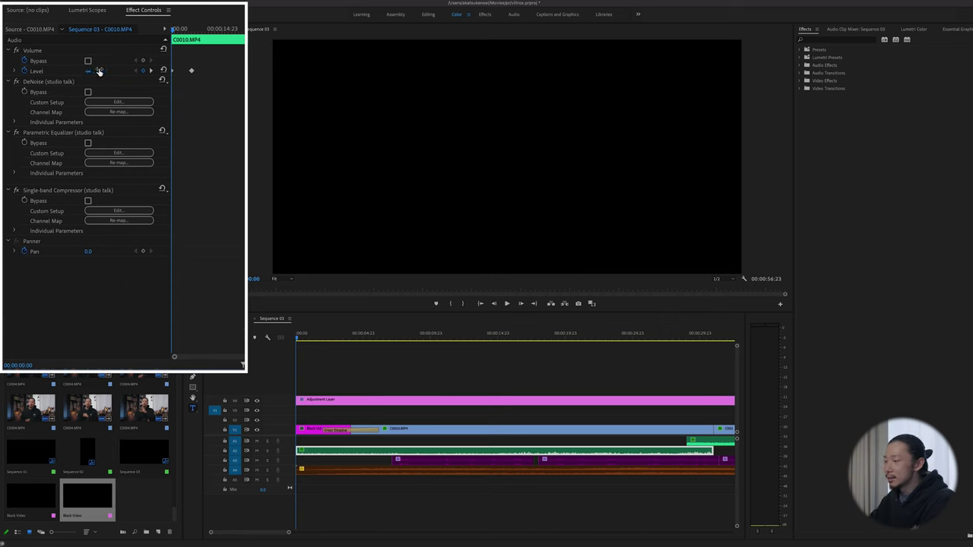
click(377, 339)
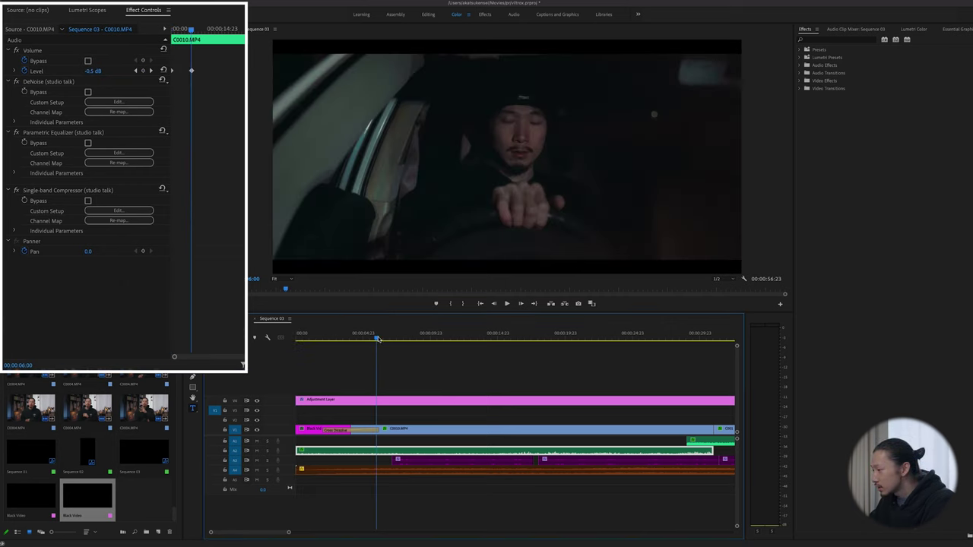
drag(377, 339, 379, 339)
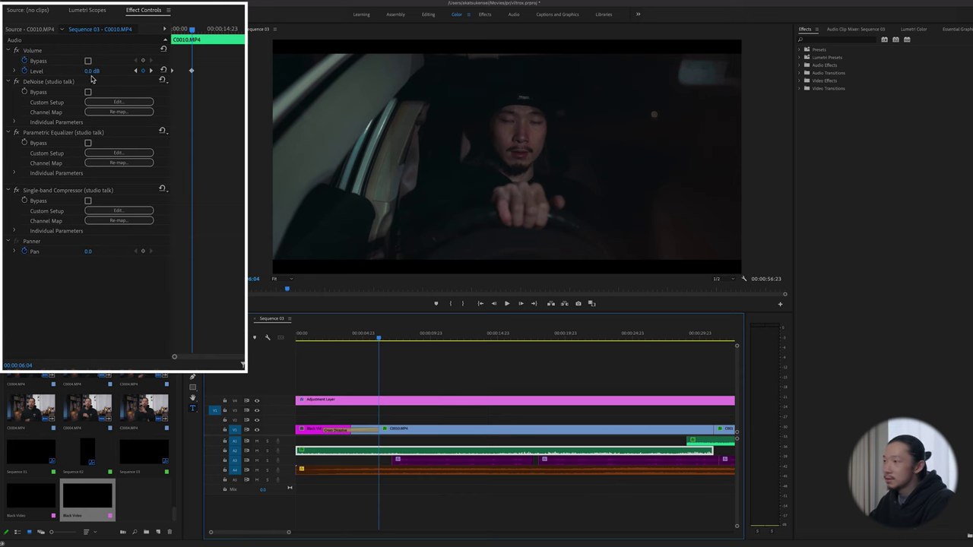
Step: Play the sequence from its beginning for about seven seconds to hear C0010's audio fade-in
key(Home)
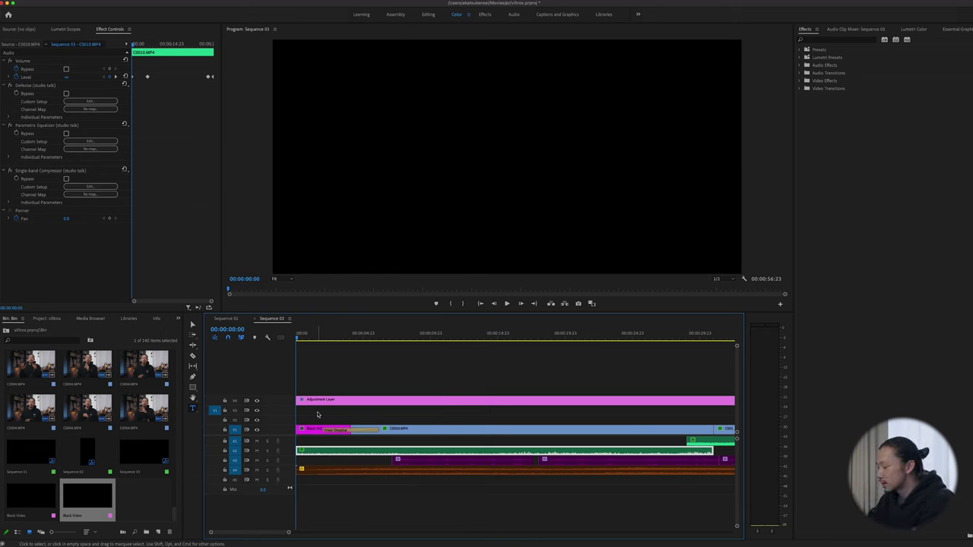
key(XF86AudioRaiseVolume)
key(space)
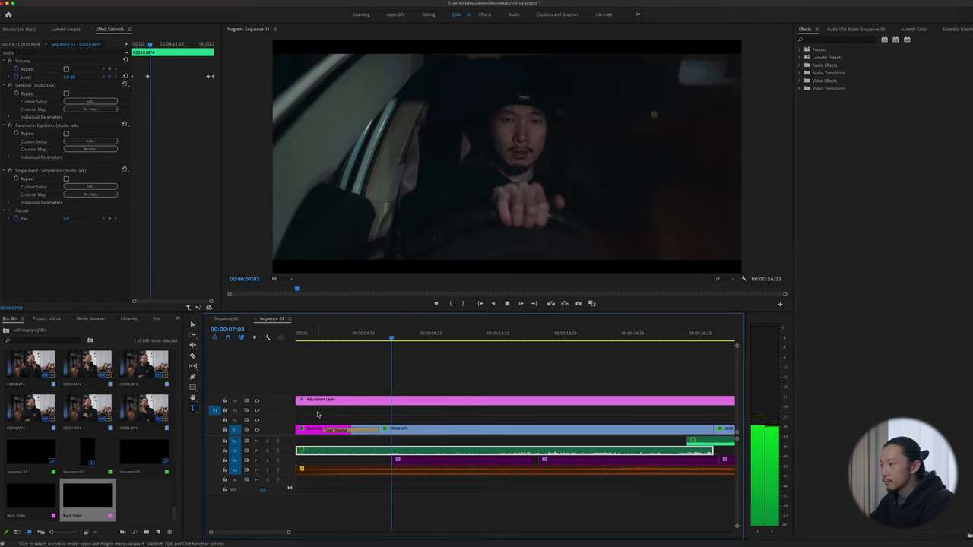
key(space)
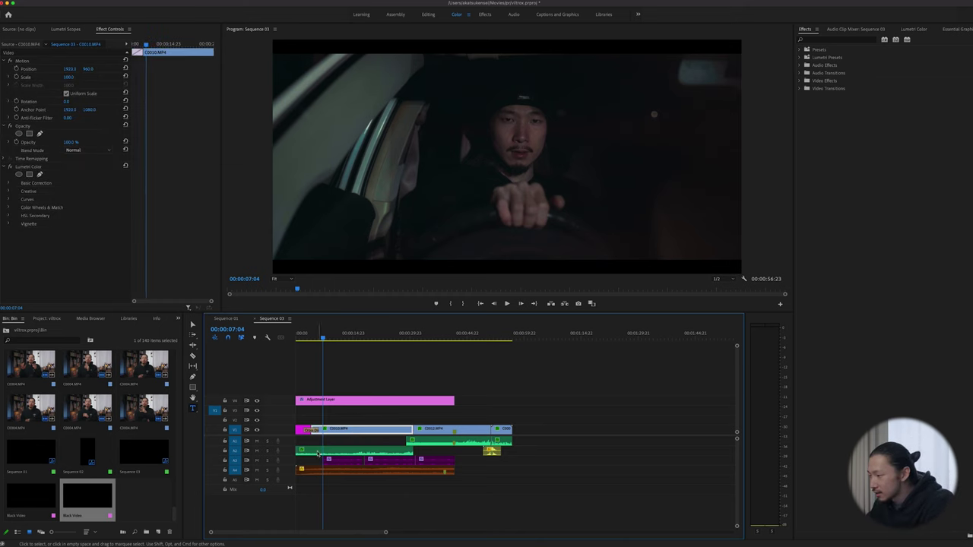
Step: Select the audio of C0010 and C0012 in turn and examine where the two clips overlap around the video cut
click(318, 453)
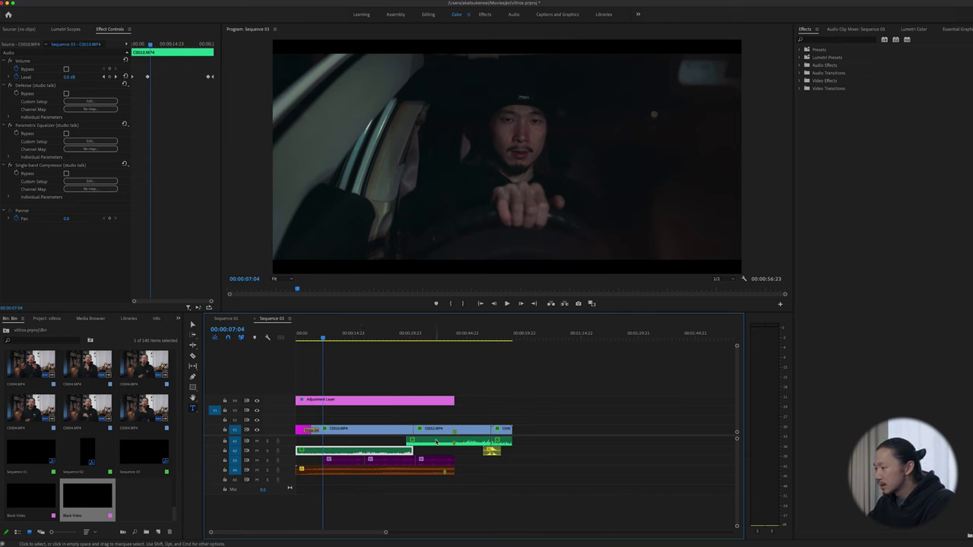
click(437, 442)
scroll(417, 449, up, 5)
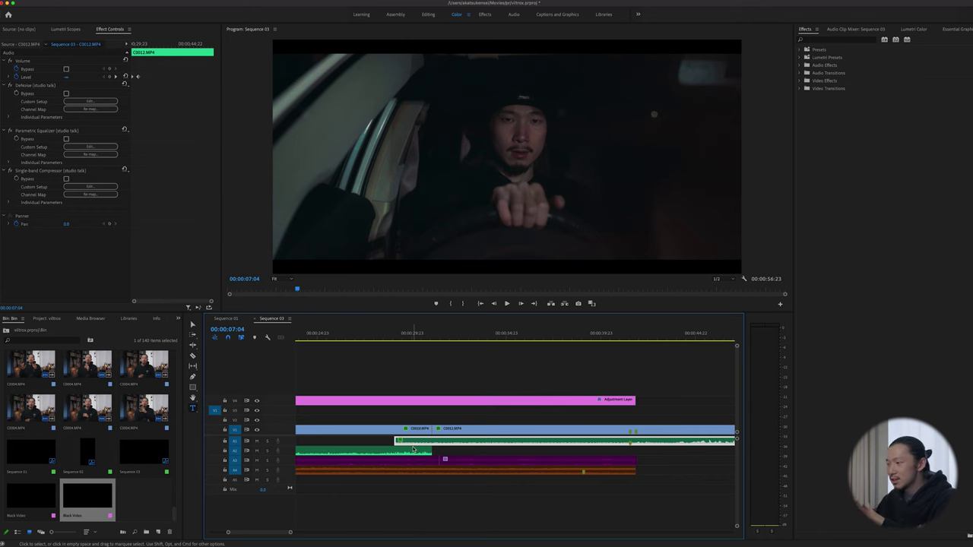
scroll(413, 449, down, 3)
Step: Play the soloed A1 audio across the hard cut from C0010 to C0012 in the second copy of the edit
click(475, 336)
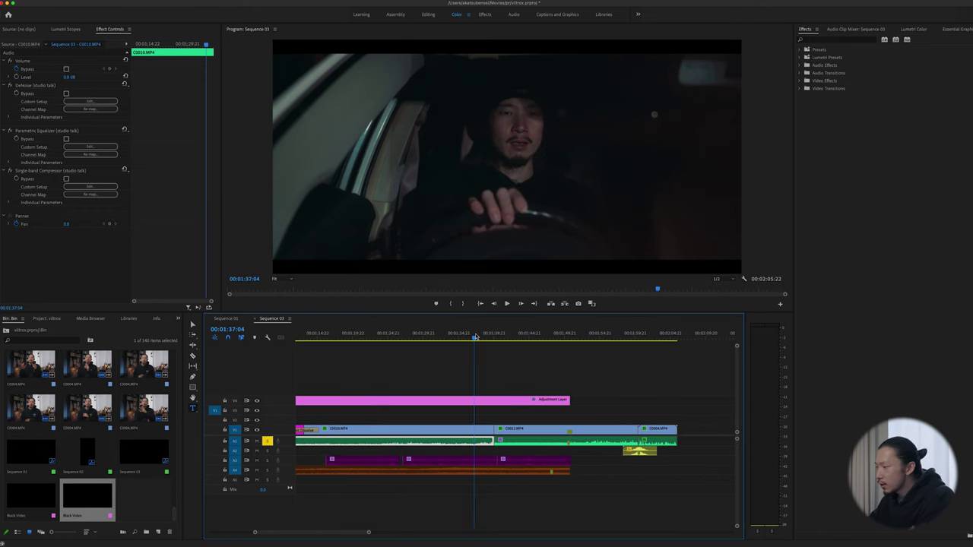
click(514, 442)
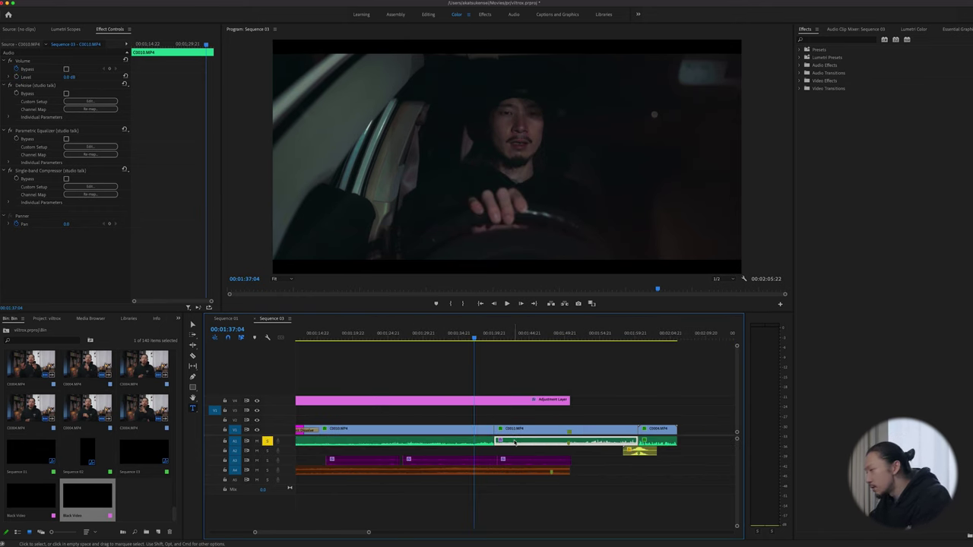
click(469, 442)
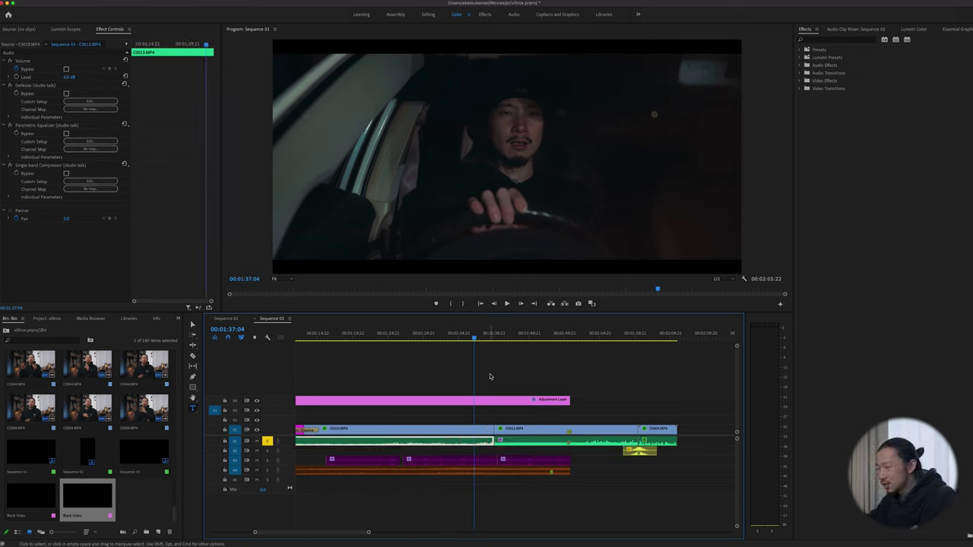
click(457, 334)
key(space)
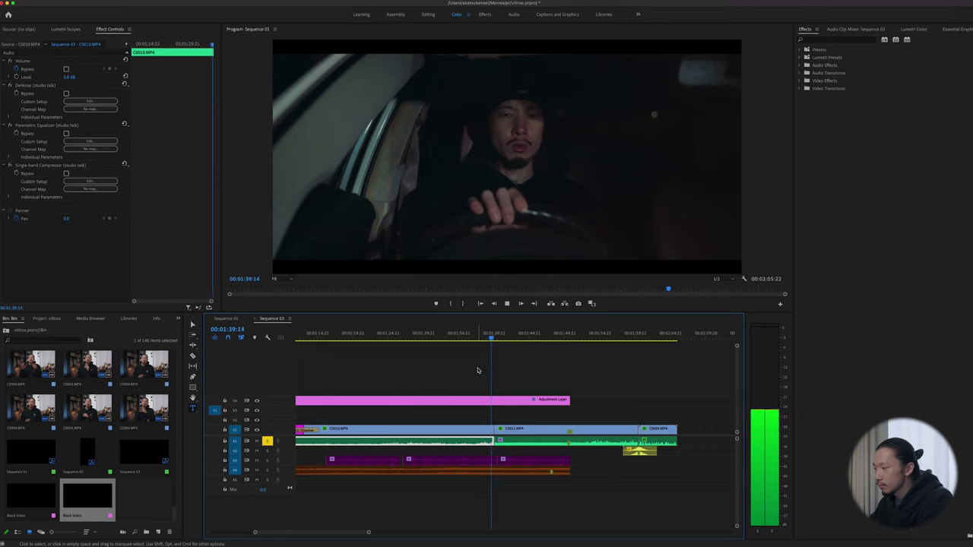
key(space)
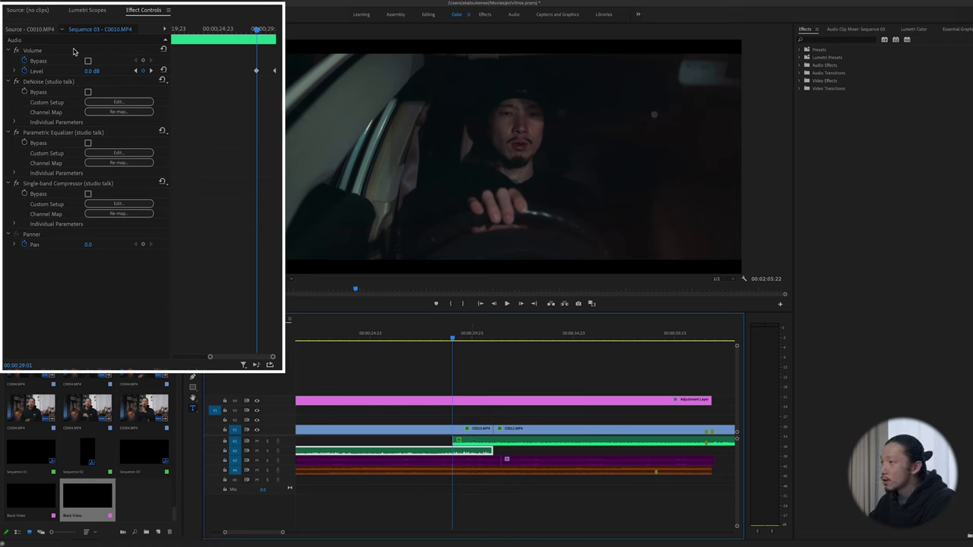
Step: Inspect the fade-out level keyframes at the end of C0010's audio, at 00:00:29:01 and 00:00:31:00
click(488, 339)
drag(488, 339, 492, 339)
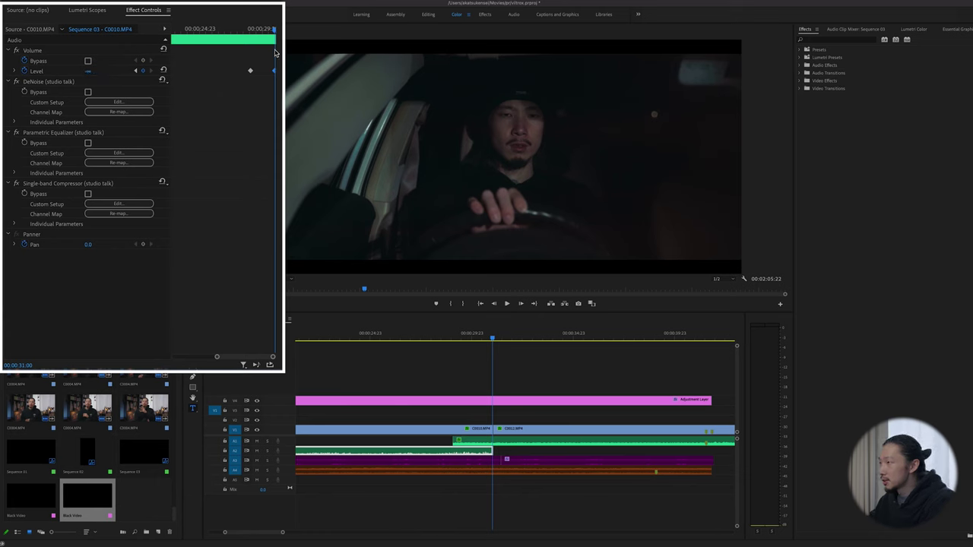
key(Up)
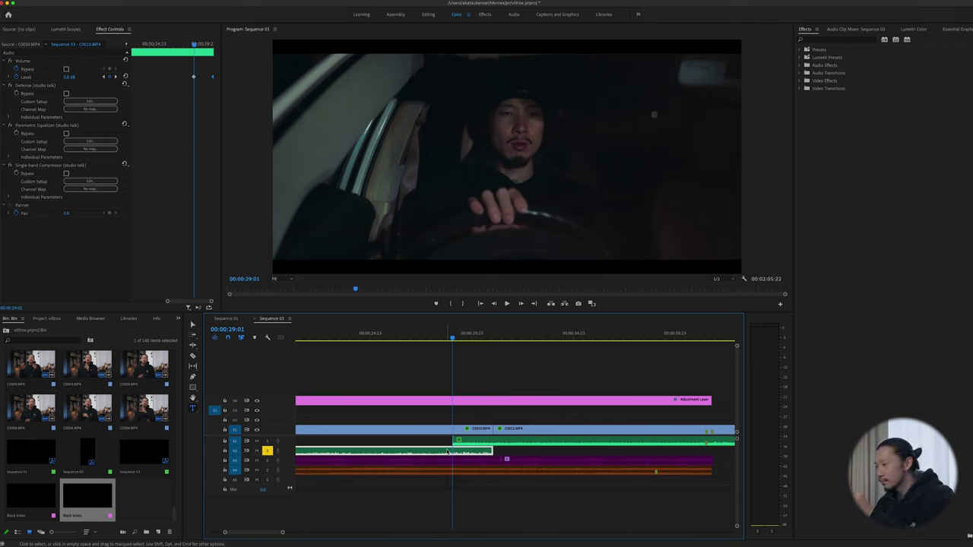
Step: Play the end of C0010's soloed A2 audio to hear its fade-out, and return the playhead to 00:00:29:01
click(427, 333)
key(space)
key(XF86AudioRaiseVolume)
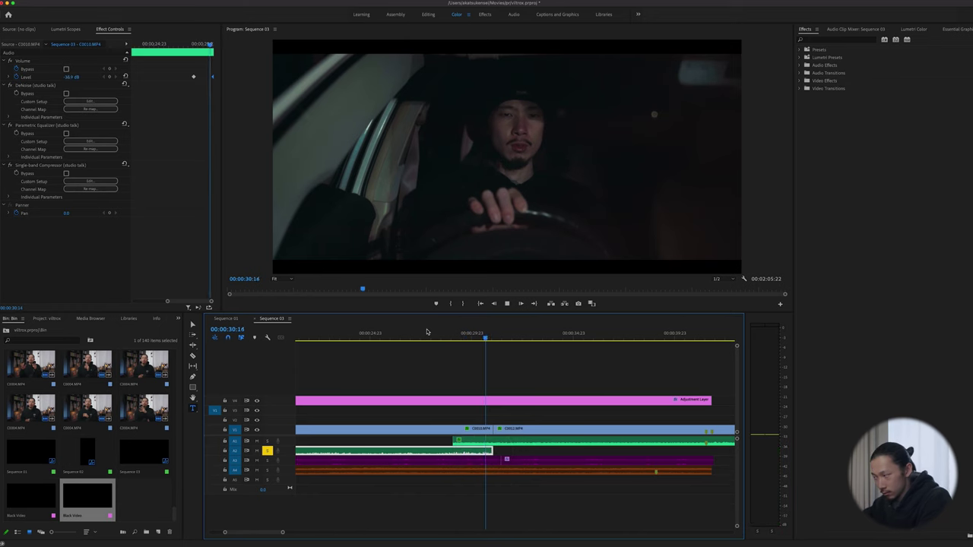
key(space)
click(453, 333)
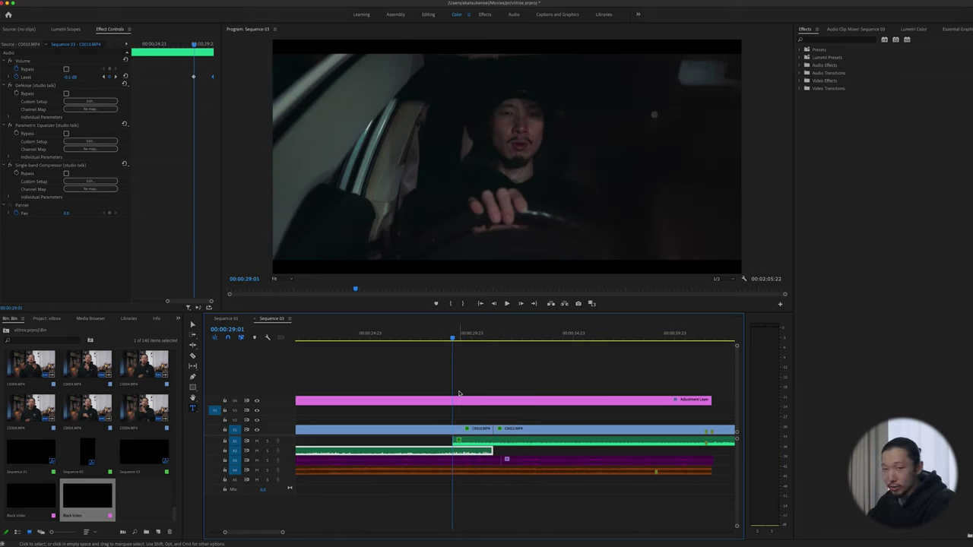
Step: Select C0012's audio and inspect its fade-in level keyframes at 00:00:29:01 and 00:00:31:01
click(468, 440)
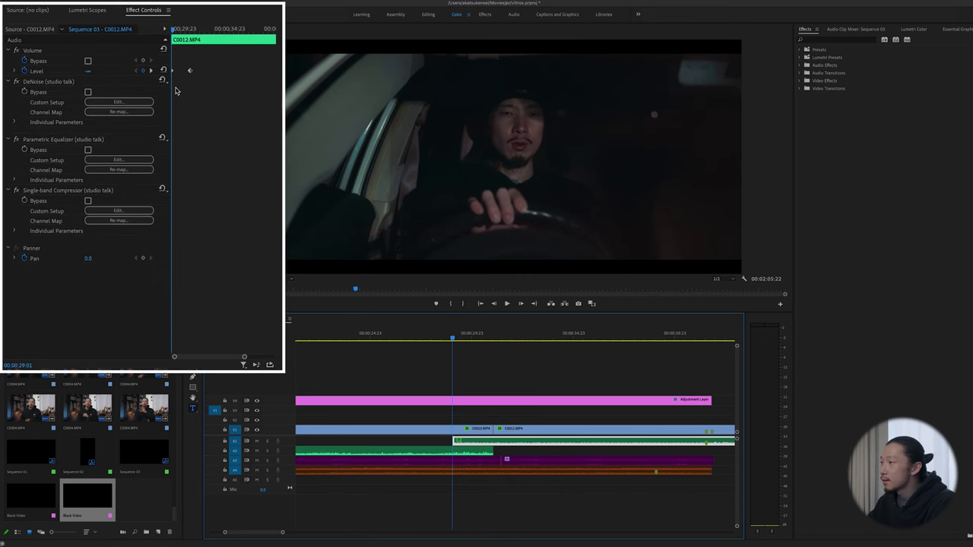
mouse_move(89, 71)
mouse_down()
mouse_move(46, 71)
mouse_move(98, 71)
mouse_up()
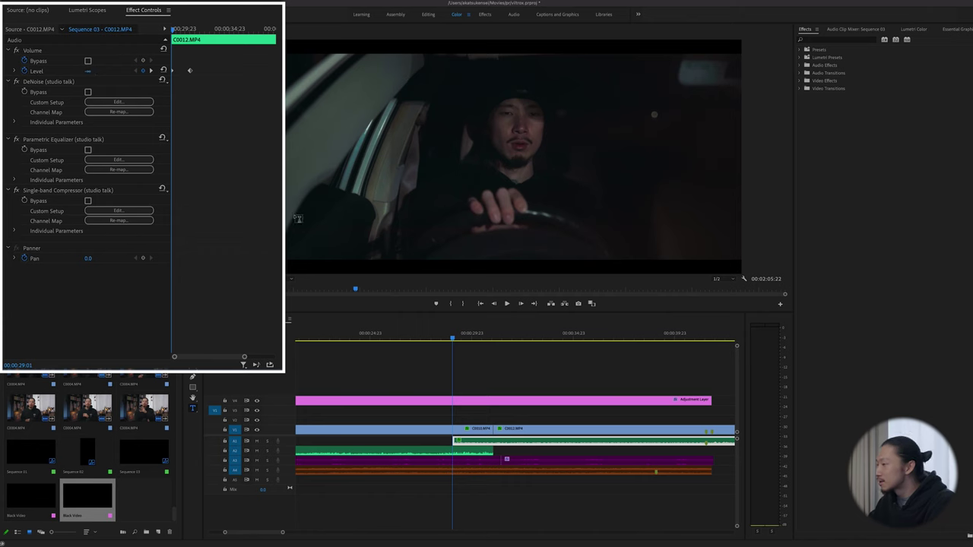
click(488, 340)
drag(489, 340, 490, 340)
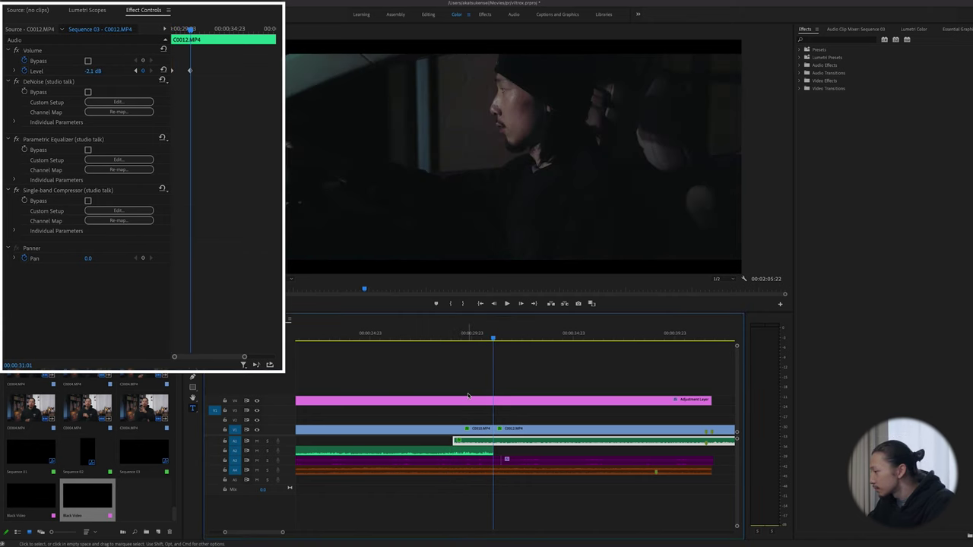
key(=)
key(=)
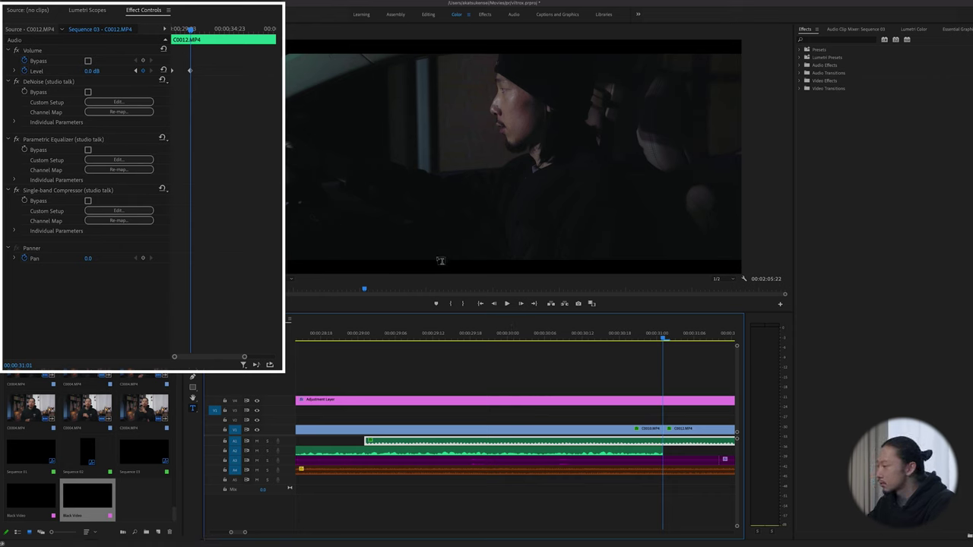
key(minus)
key(minus)
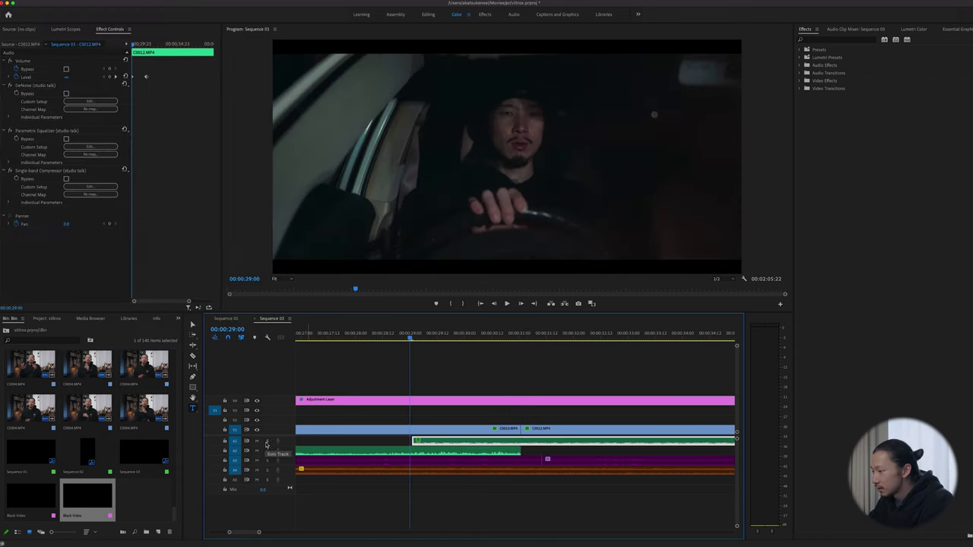
Step: Solo track A1 and play C0012's audio fade-in, and add track A2 to the solo with the playhead at 00:00:28:10
click(267, 441)
key(space)
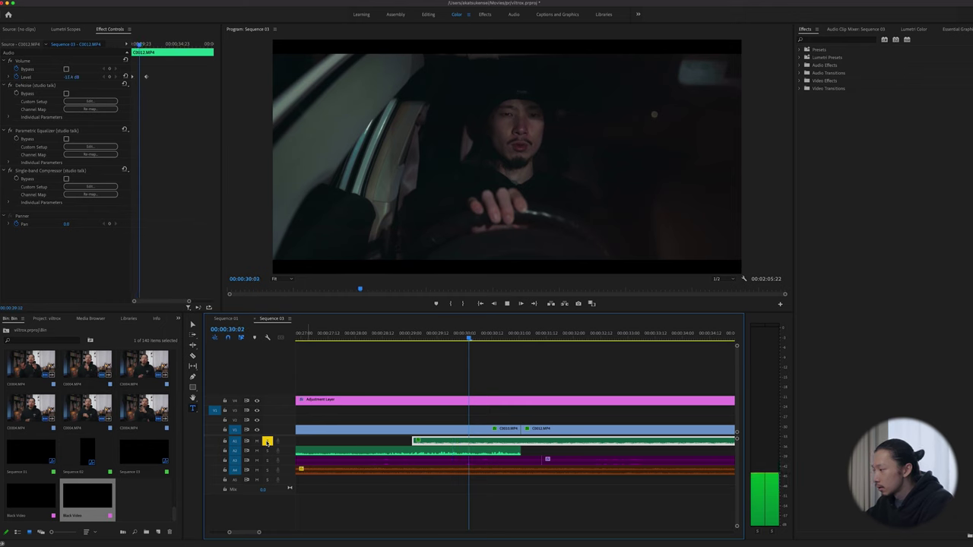
click(267, 451)
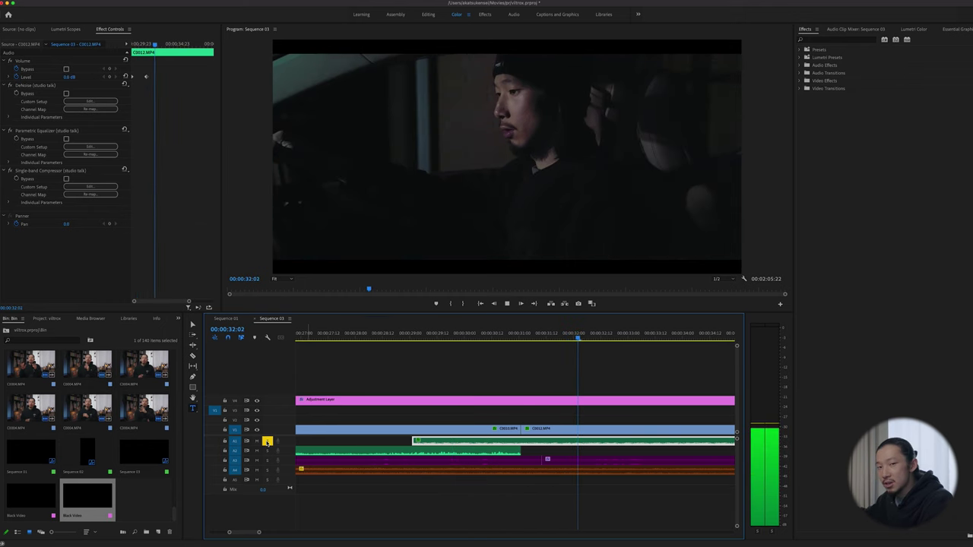
key(space)
key(minus)
scroll(339, 421, left, 2)
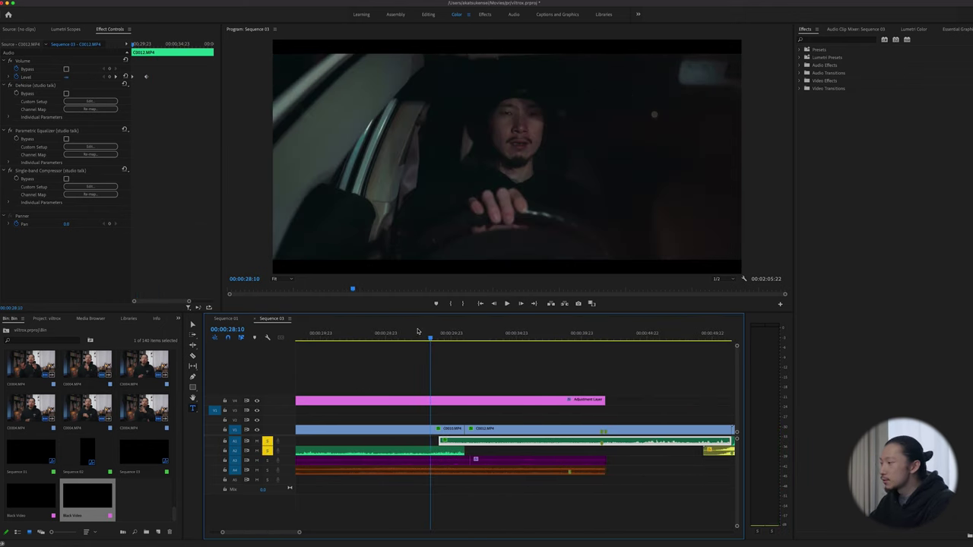
Step: Play the audio crossfade from C0010 to C0012 with A1 and A2 soloed, and move the playhead back to 00:00:10:21
click(406, 338)
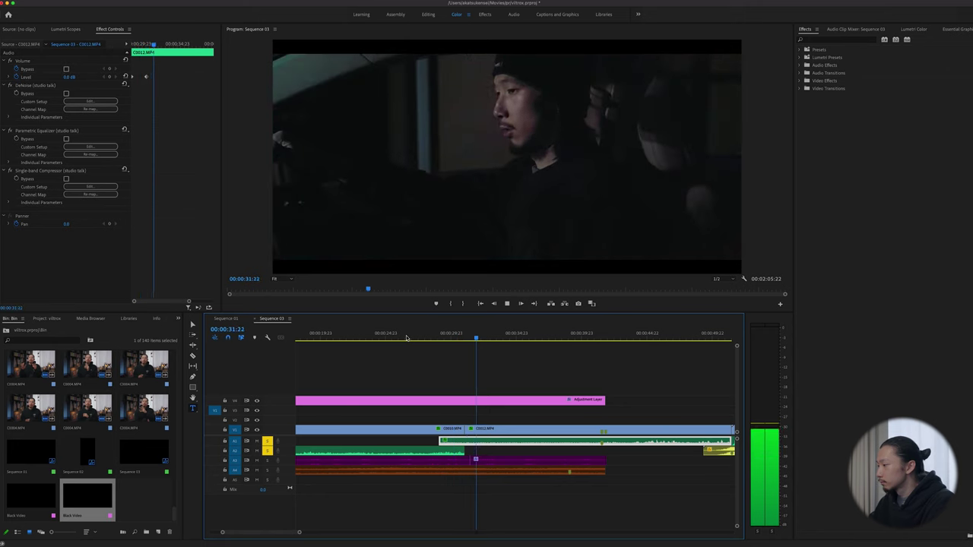
key(space)
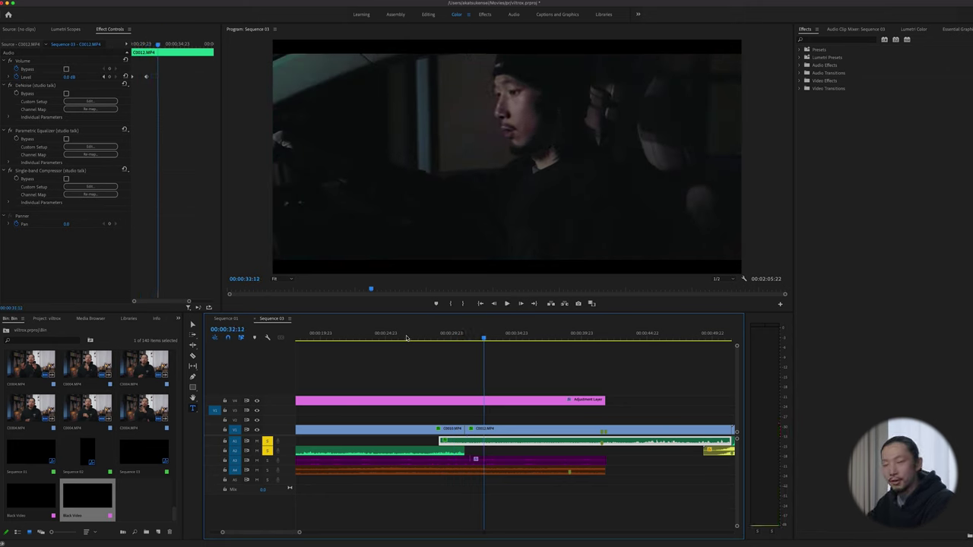
scroll(407, 337, up, 5)
click(439, 333)
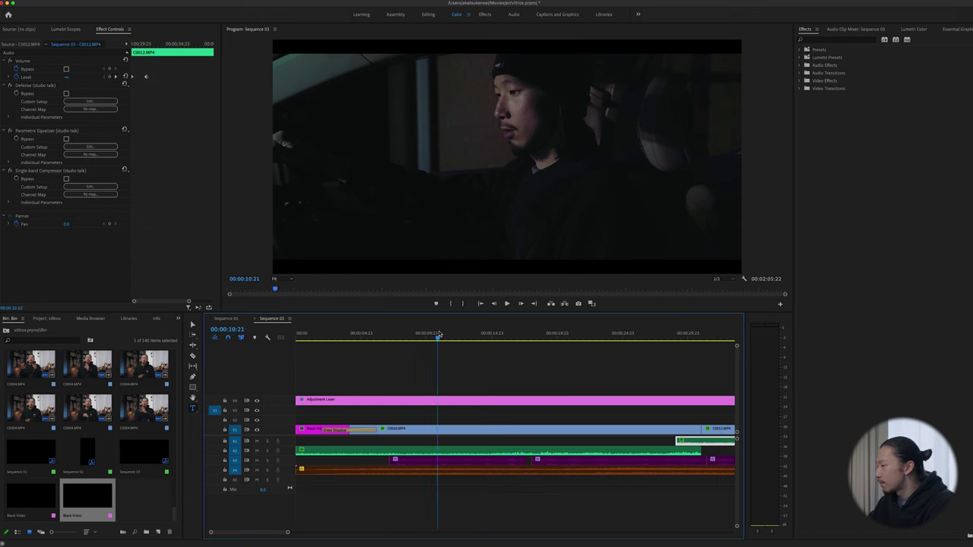
Step: Select C0010's audio and view the custom setup of its DeNoise effect
click(452, 455)
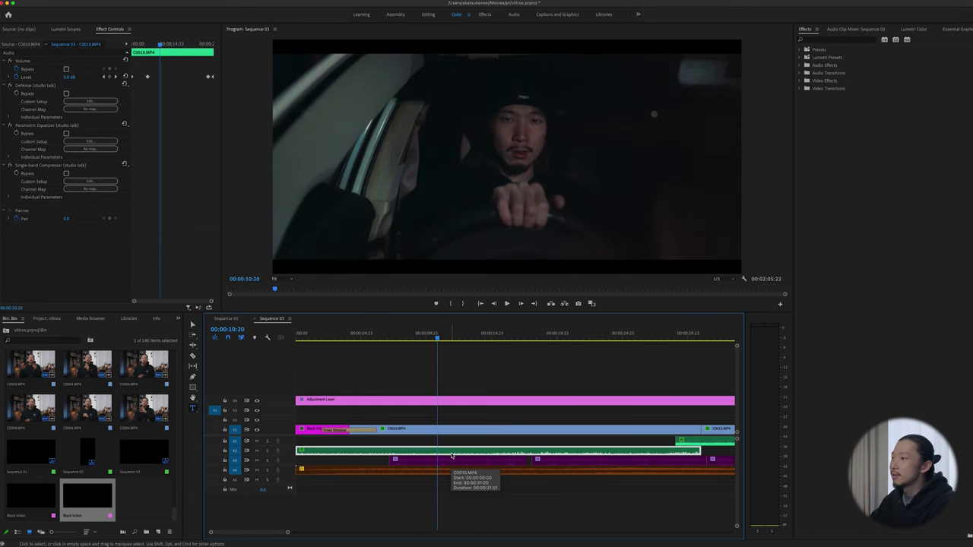
click(24, 86)
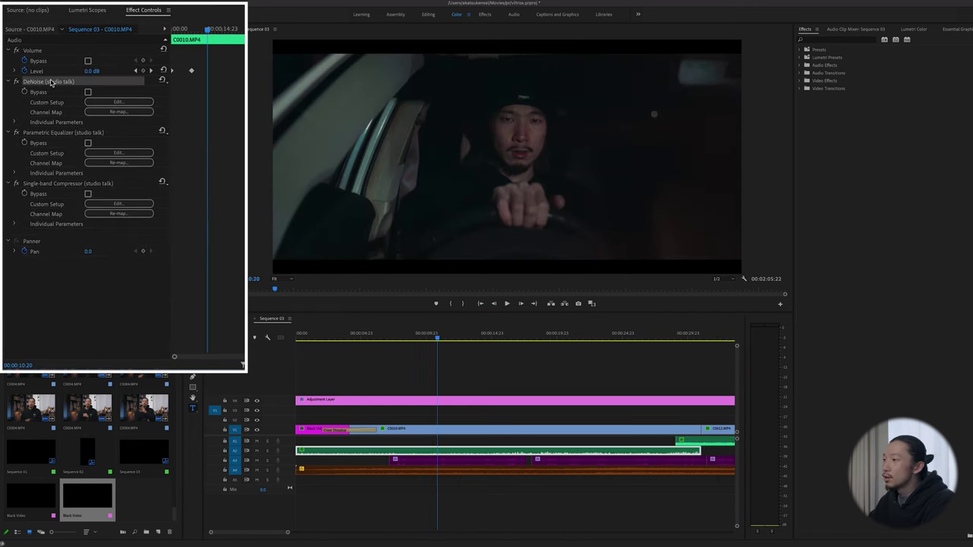
click(118, 102)
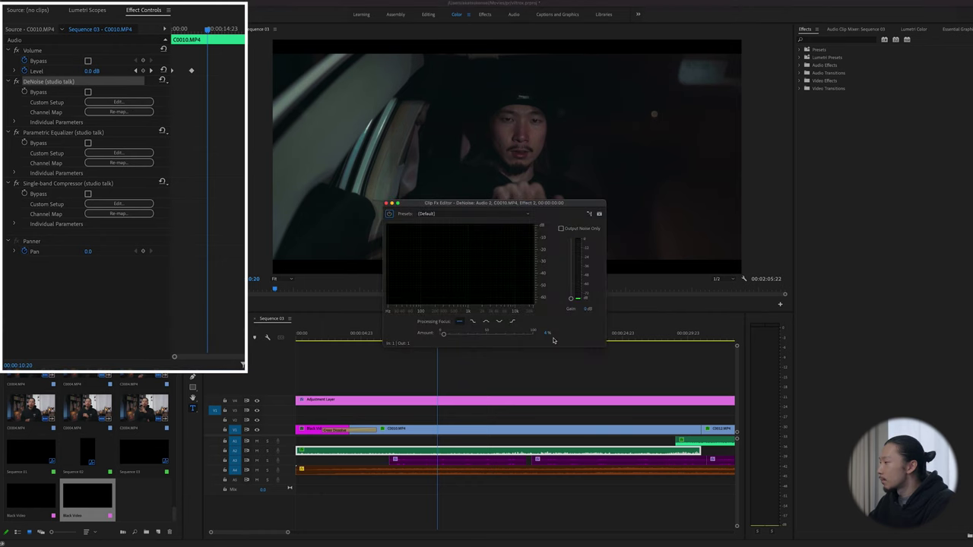
click(385, 203)
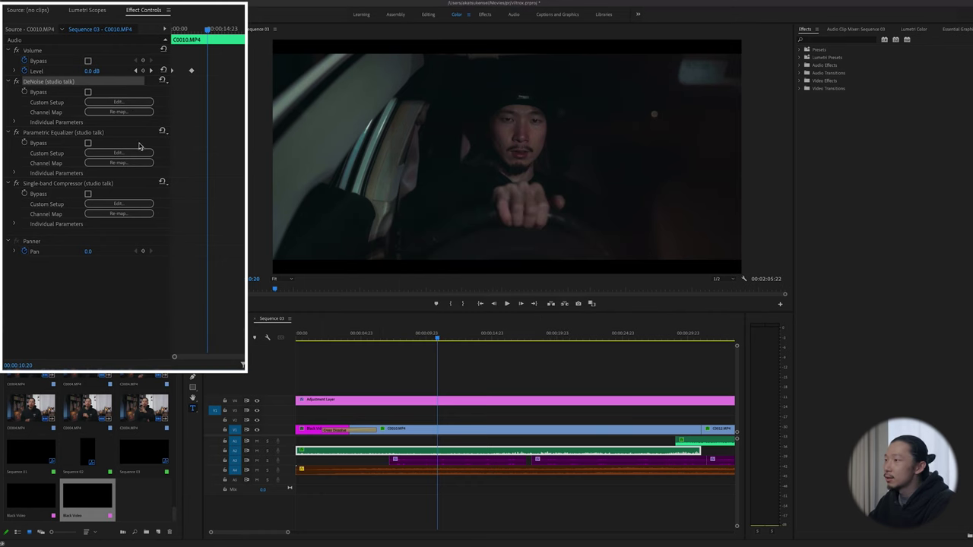
Step: View the custom setup of C0010's Parametric Equalizer and examine its frequency curve
click(63, 134)
click(118, 153)
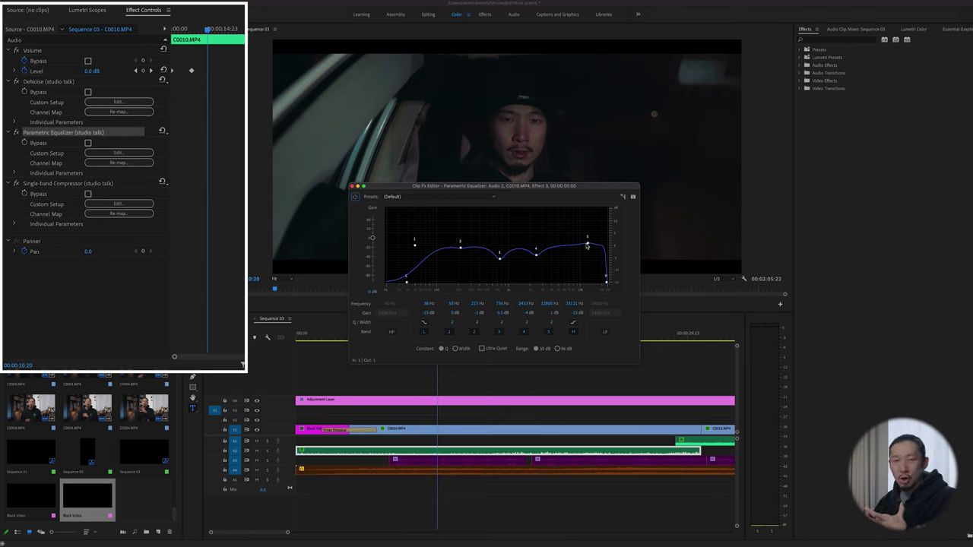
click(353, 185)
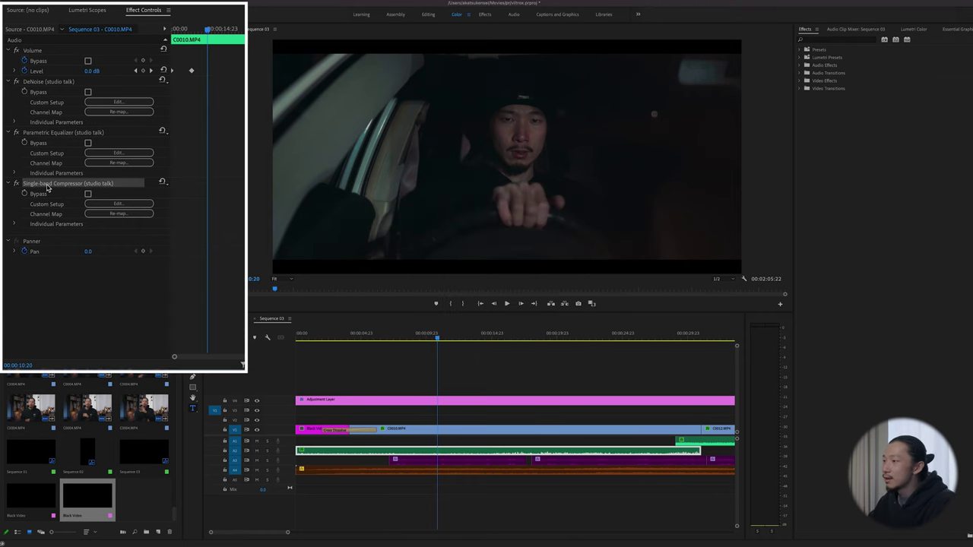
Step: View the Single-band Compressor's custom setup on C0010, check its preset list and keep the Voice Over preset
click(118, 204)
click(486, 233)
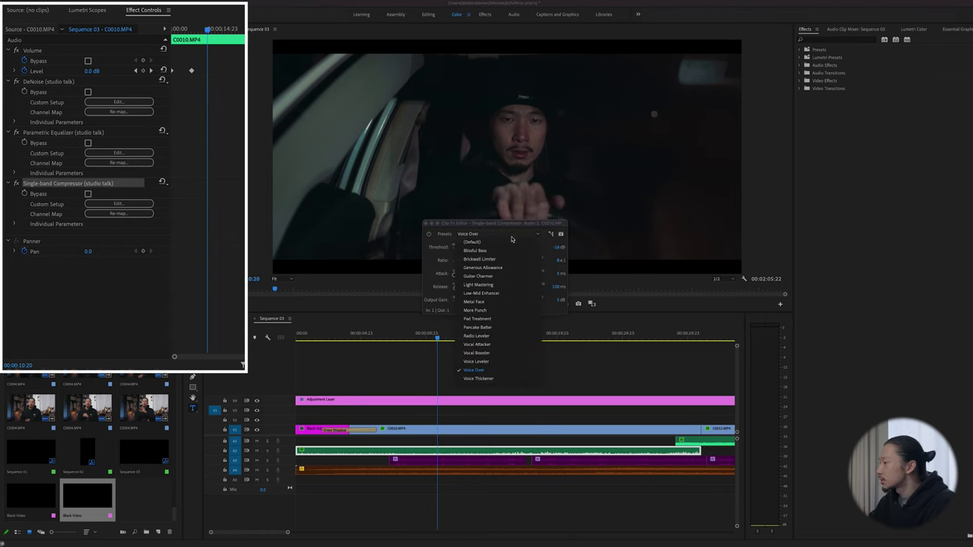
click(492, 370)
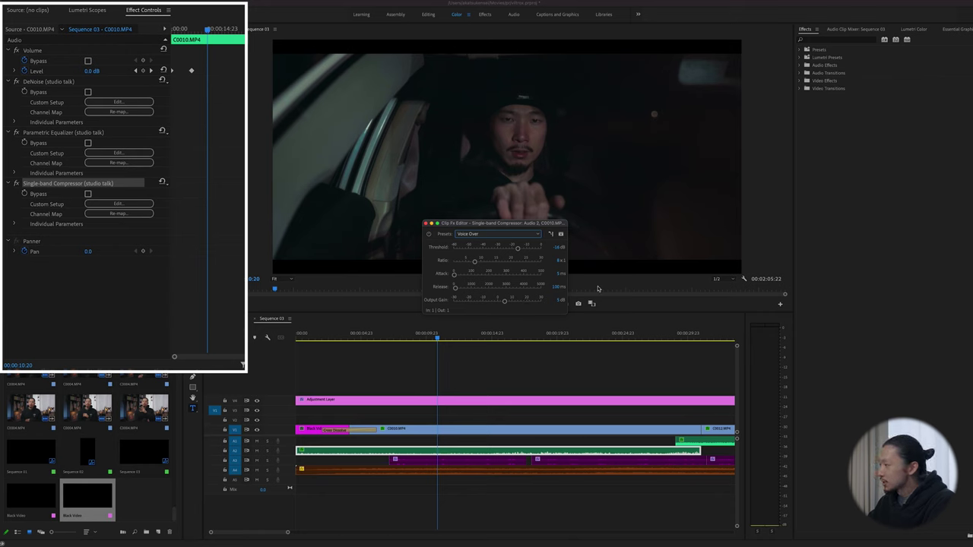
click(425, 224)
Step: Select C0010's DeNoise, Parametric Equalizer and Single-band Compressor effects together
key(minus)
key(minus)
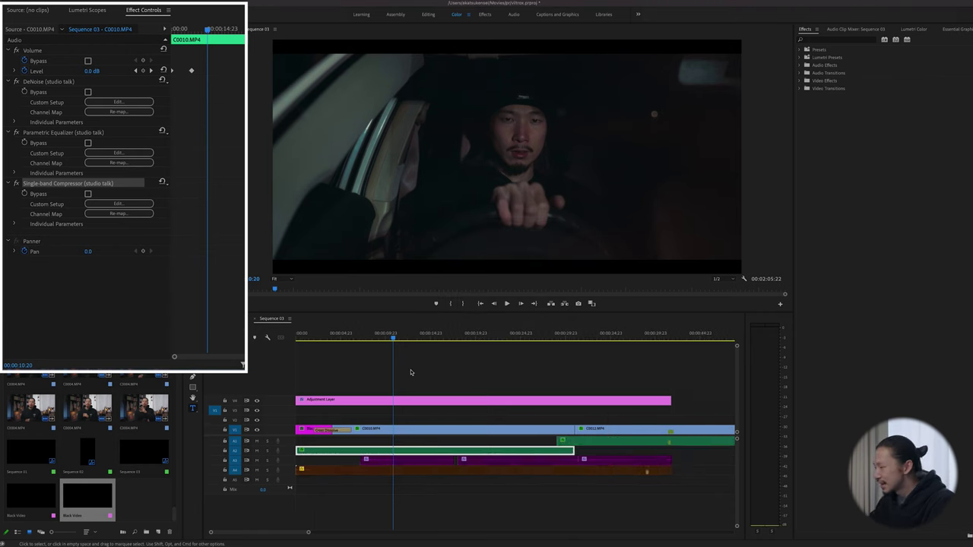
click(44, 87)
shift+click(44, 129)
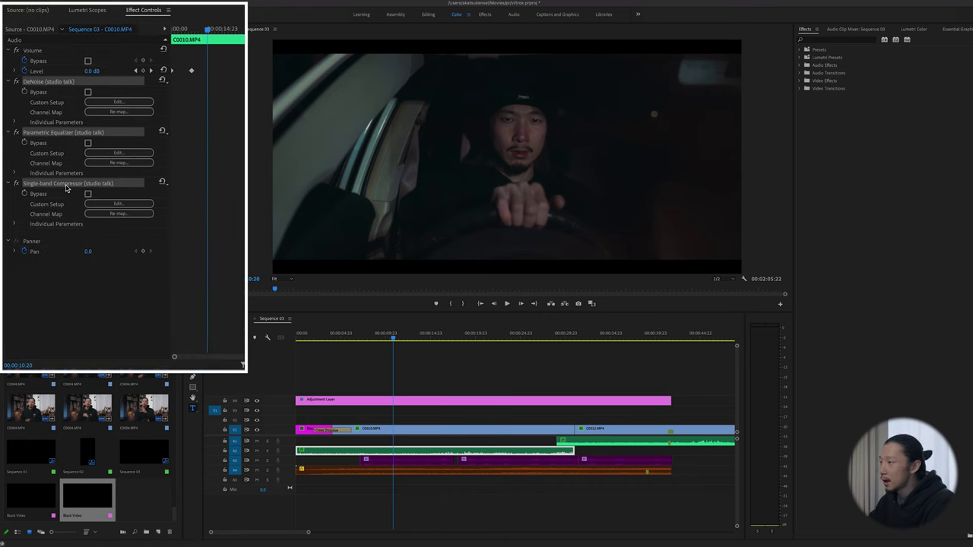
key(minus)
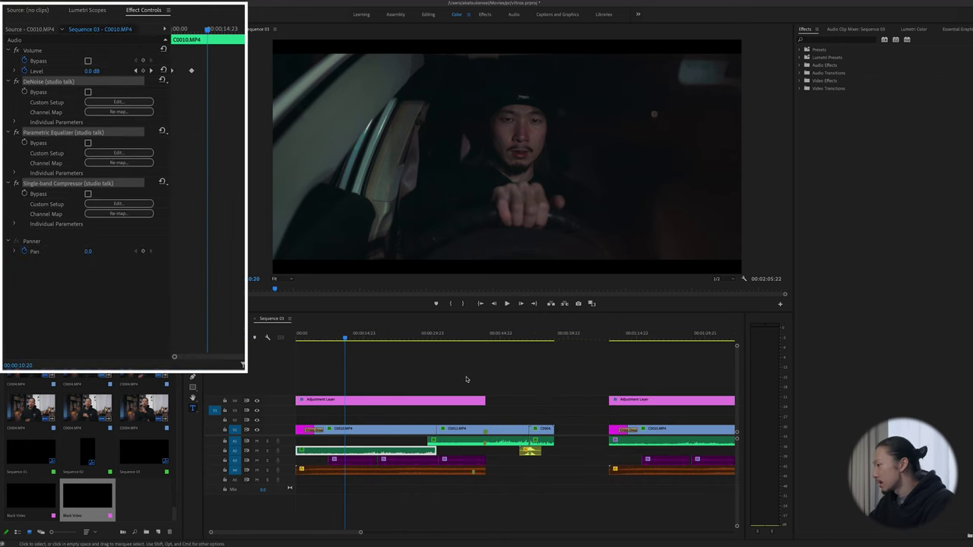
Step: Inspect the effects on C0012's audio, the first A3 voice-over clip and the A4 music clip, and reselect C0010's audio
click(459, 445)
click(364, 462)
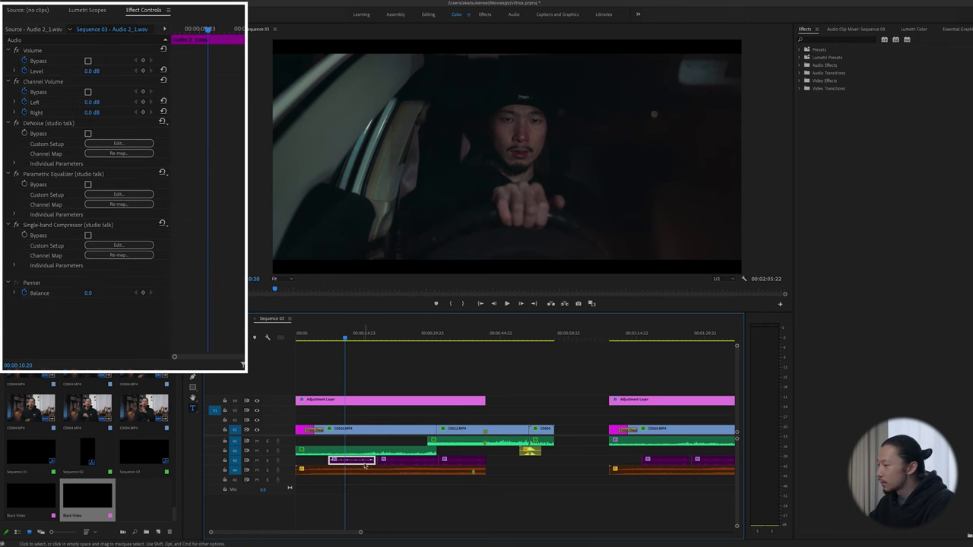
click(364, 421)
click(328, 473)
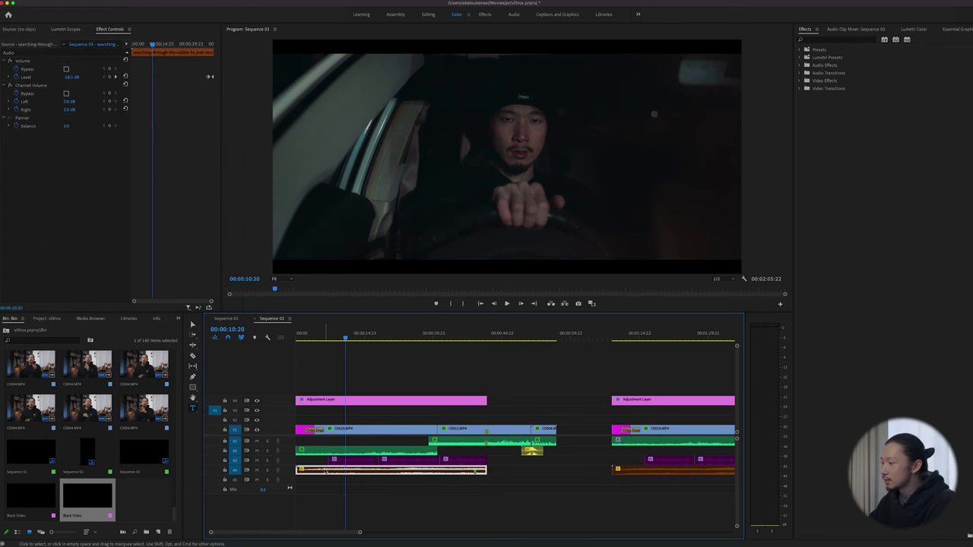
scroll(308, 401, up, 1)
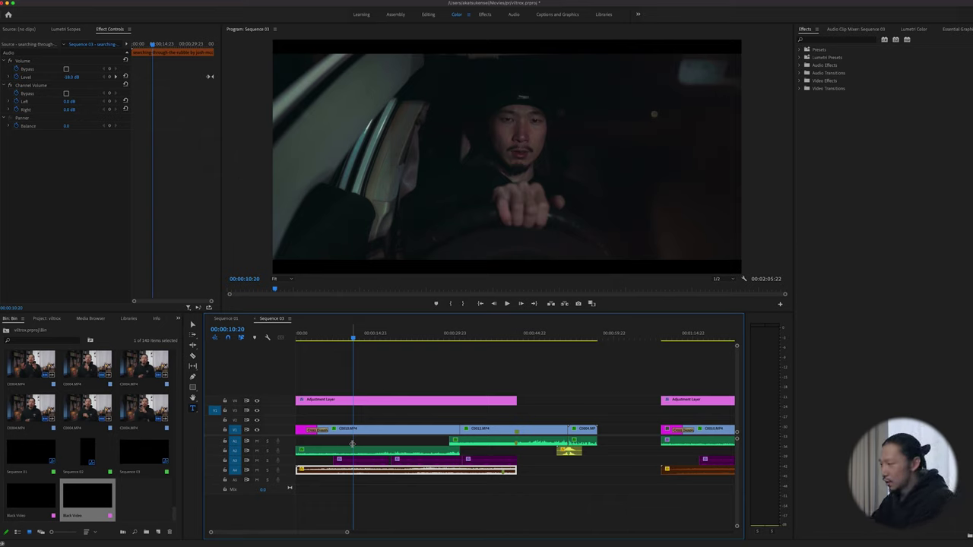
click(365, 454)
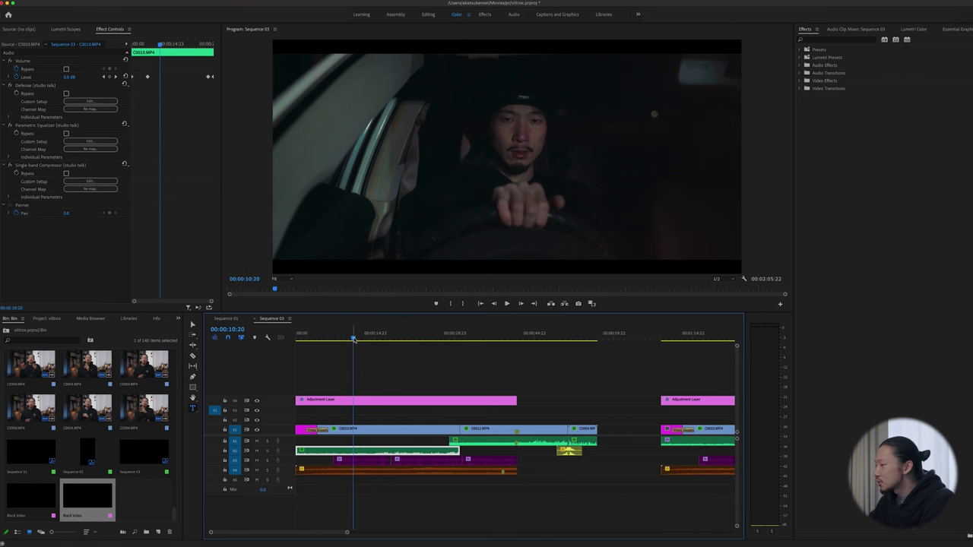
Step: Move the playhead to 00:00:48:11 and select C0012's audio on track A1
drag(354, 338, 538, 339)
key(=)
click(538, 444)
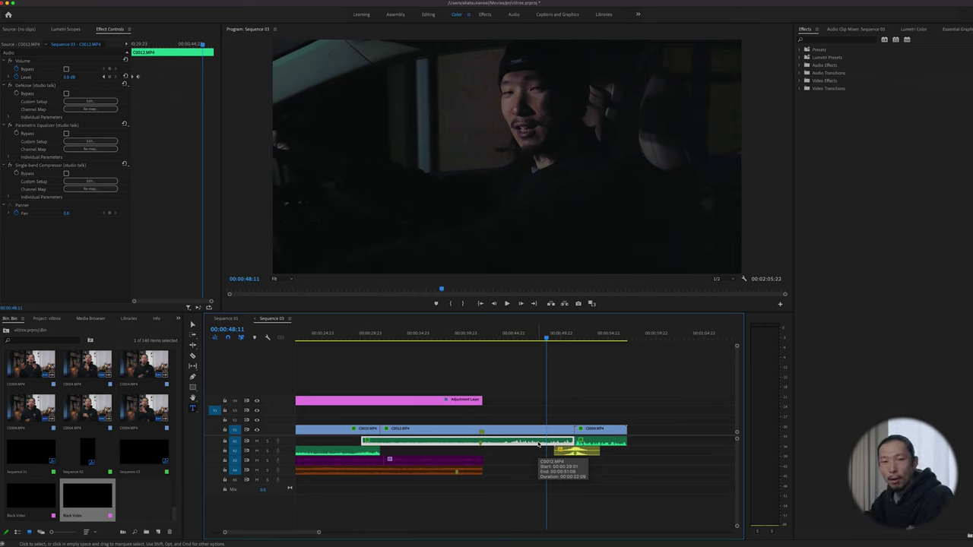
Step: Compare C0012's picture before and after the end of the adjustment layer, at several points from 00:00:35:10 to 00:00:48:22
click(484, 336)
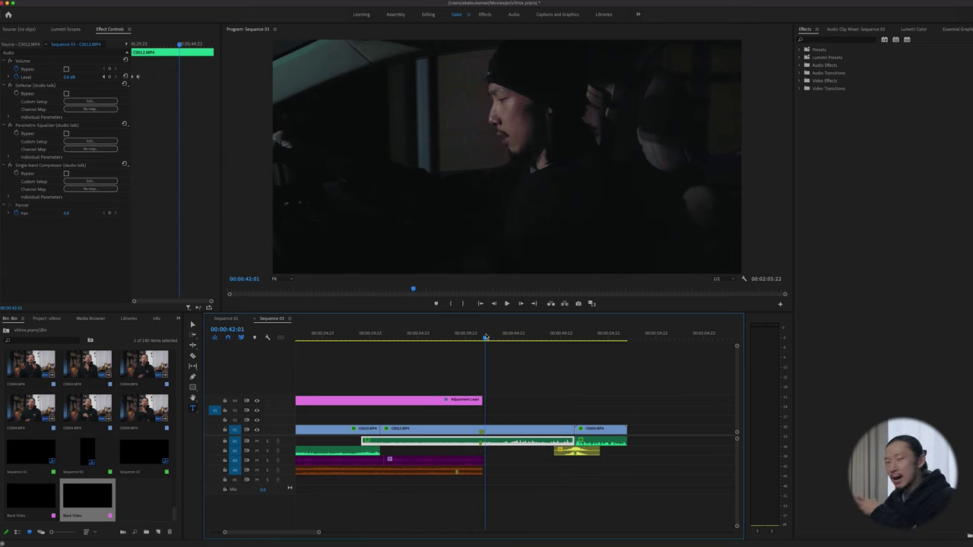
drag(485, 337, 455, 339)
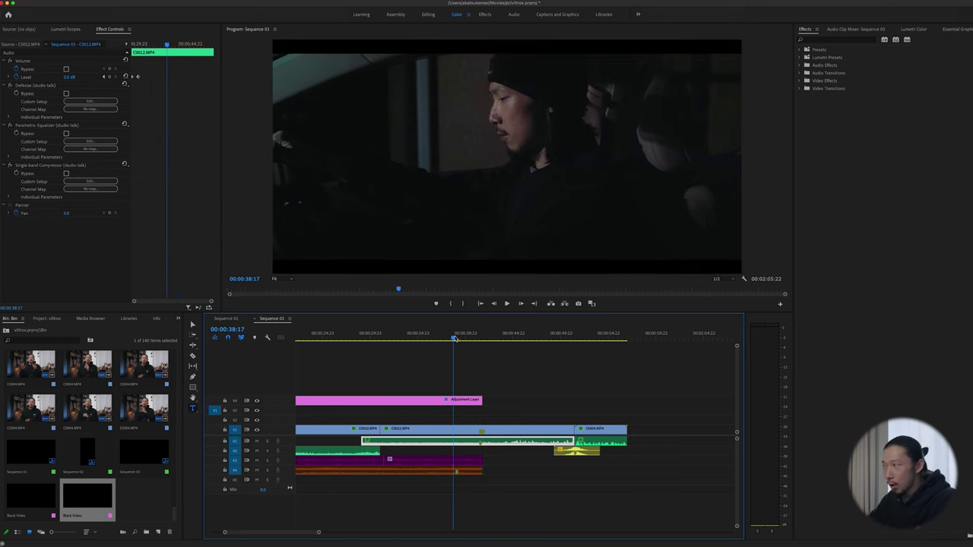
click(511, 335)
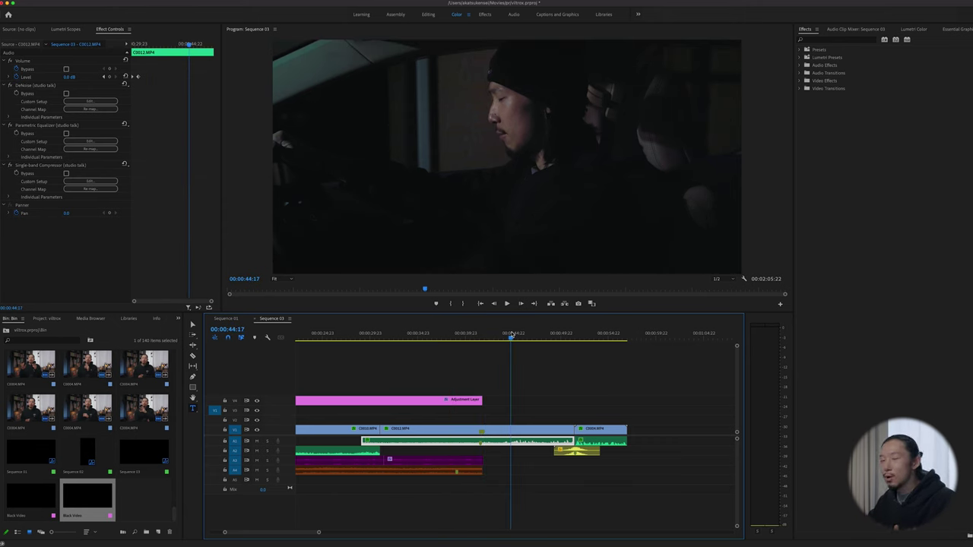
click(552, 334)
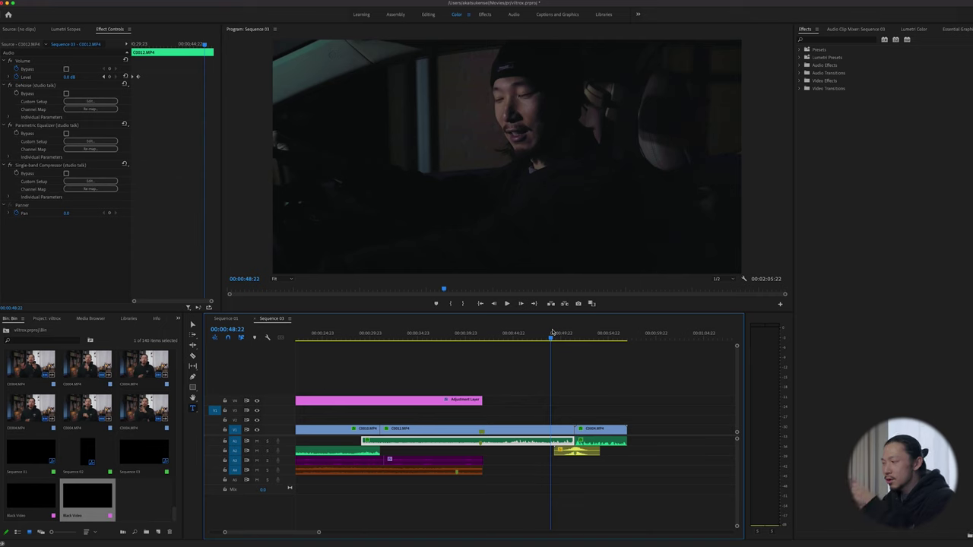
click(423, 334)
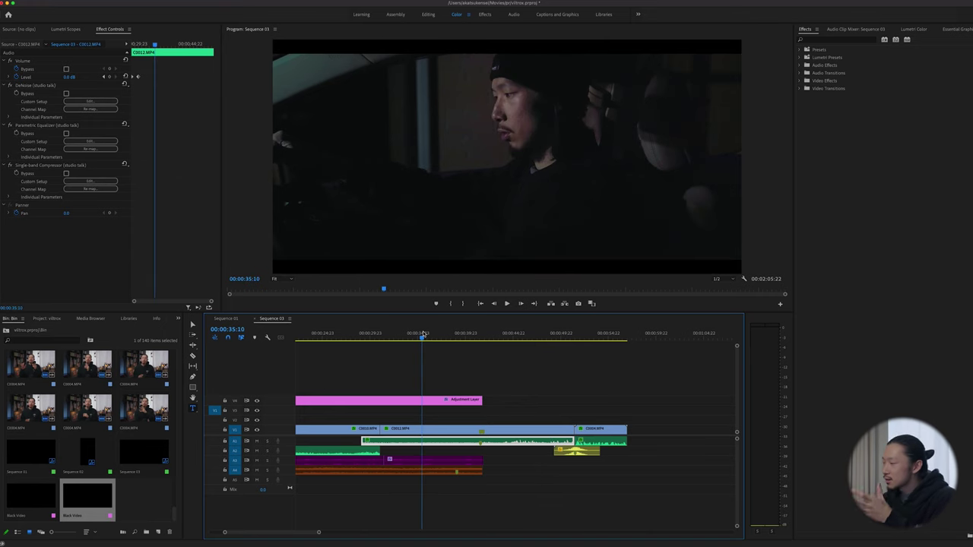
click(545, 333)
click(483, 334)
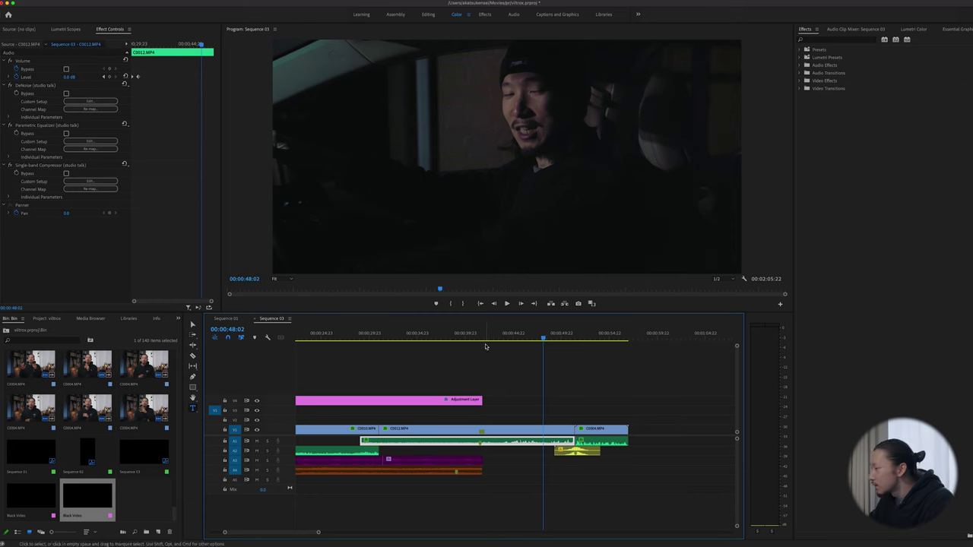
Step: Place the playhead at the adjustment layer's end, 00:00:41:19, and select the layer to inspect its Crop settings
scroll(487, 369, up, 10)
key(Right)
key(Right)
key(Right)
key(Left)
scroll(297, 369, down, 2)
scroll(357, 392, down, 4)
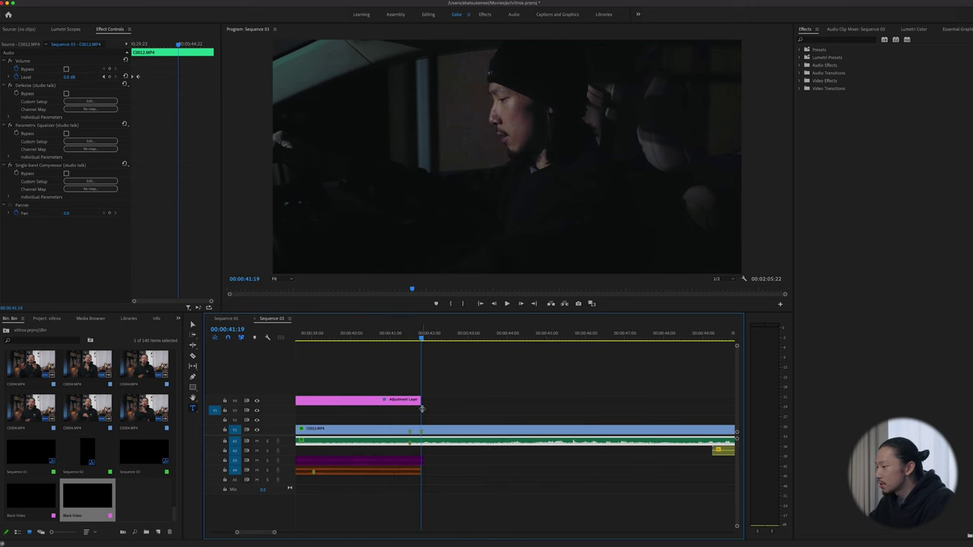
click(411, 400)
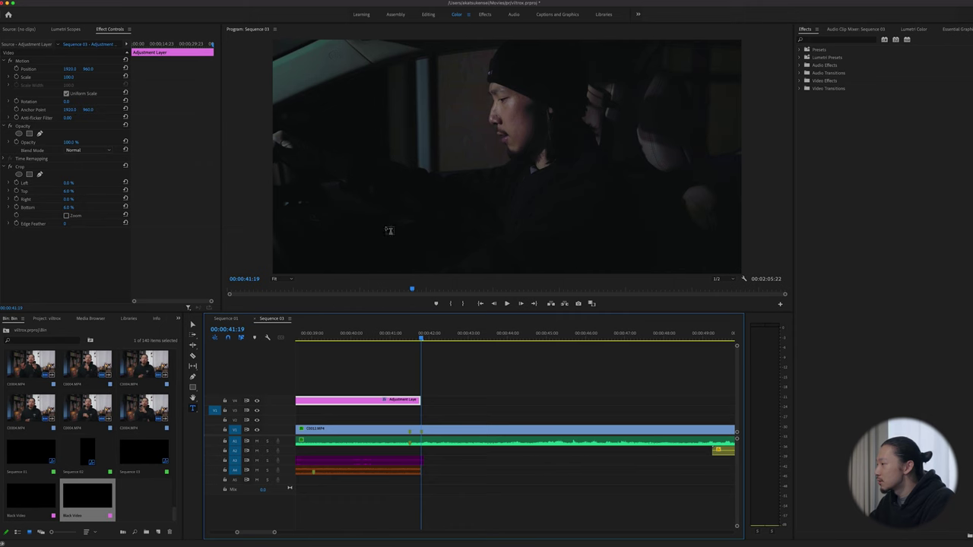
Step: Select the A4 music clip and inspect its volume level keyframes at 00:00:39:01 and 00:00:41:19
scroll(456, 364, up, 3)
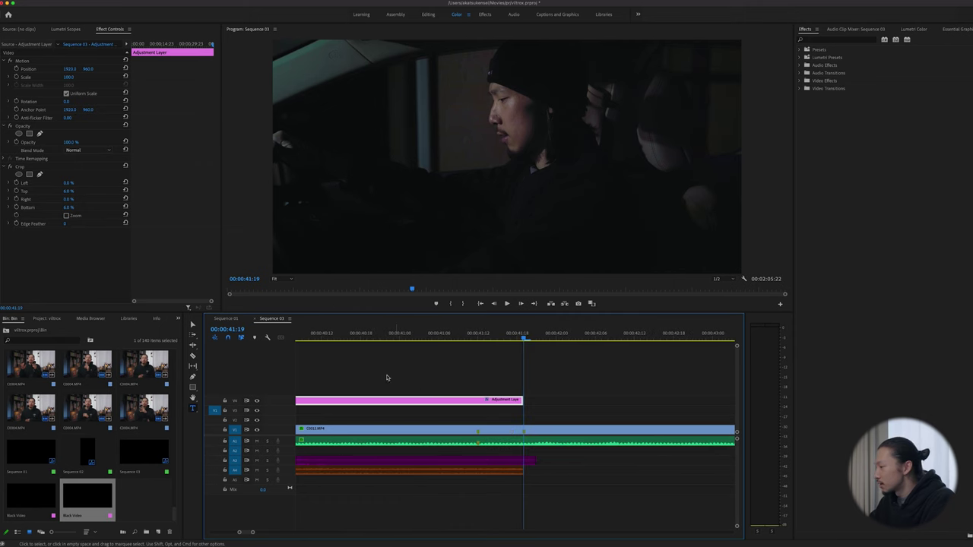
click(503, 473)
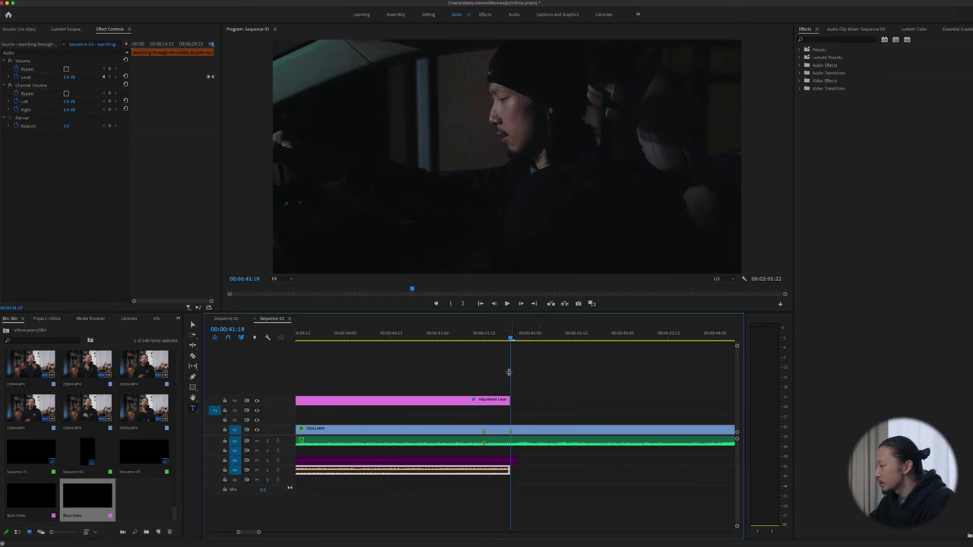
scroll(513, 374, down, 3)
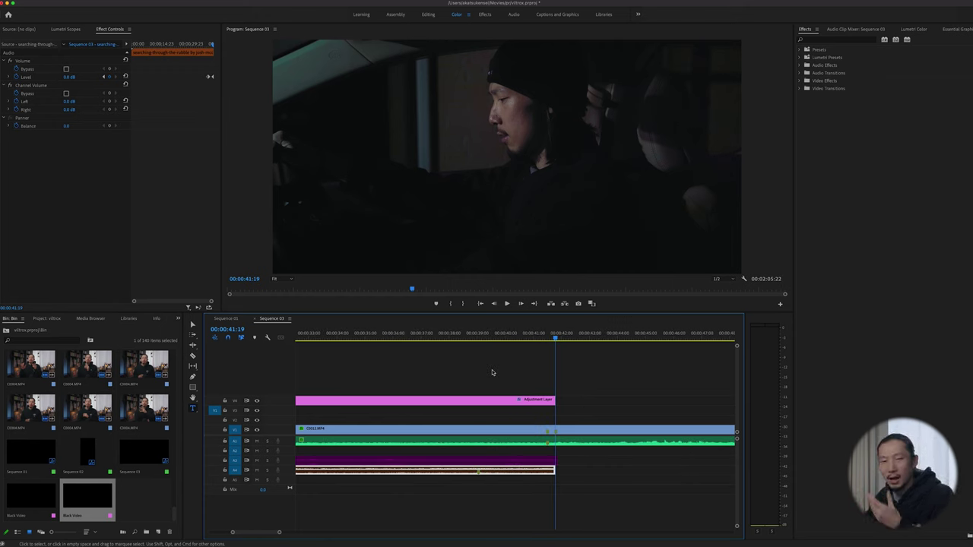
click(459, 435)
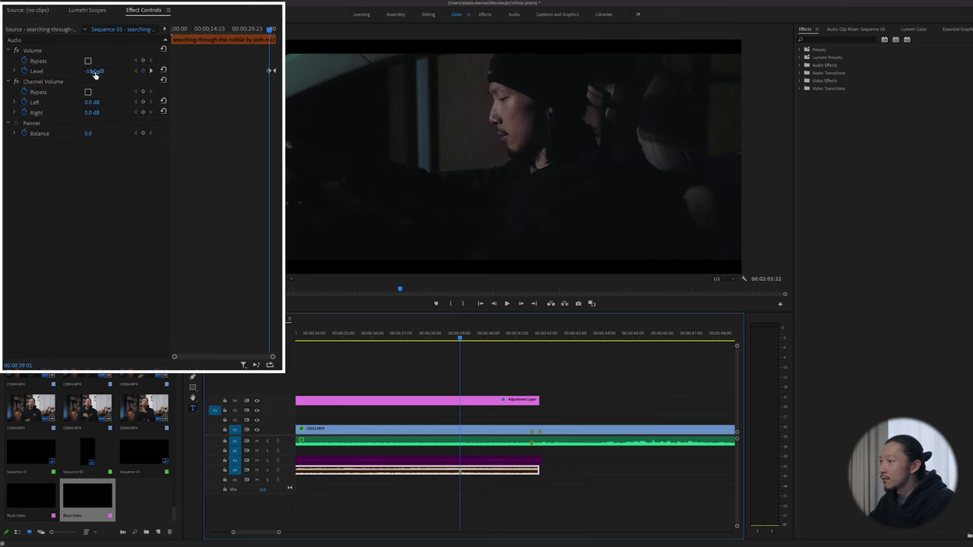
click(544, 340)
key(Right)
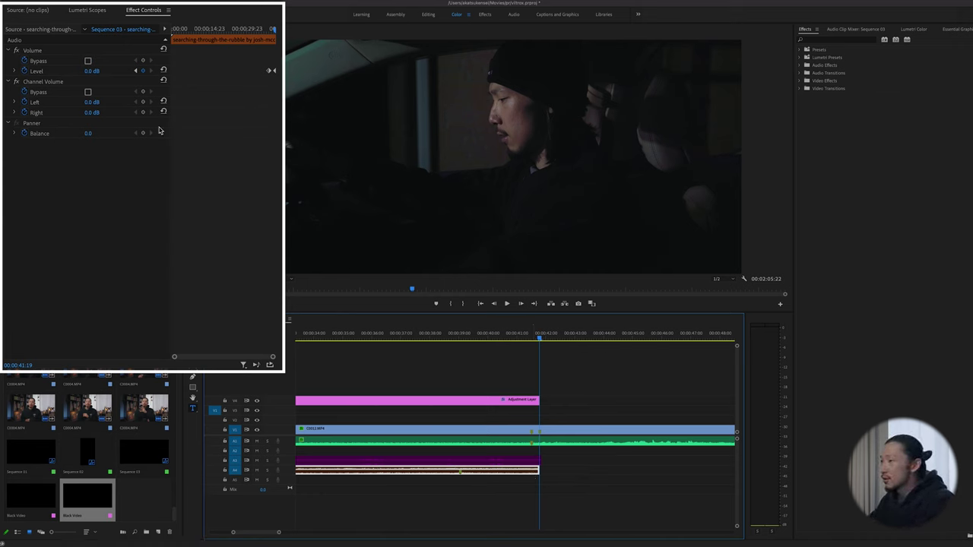
Step: Solo track A4 and play from 00:00:38:06 to listen to the music's volume ramp up to the adjustment layer's end
click(458, 341)
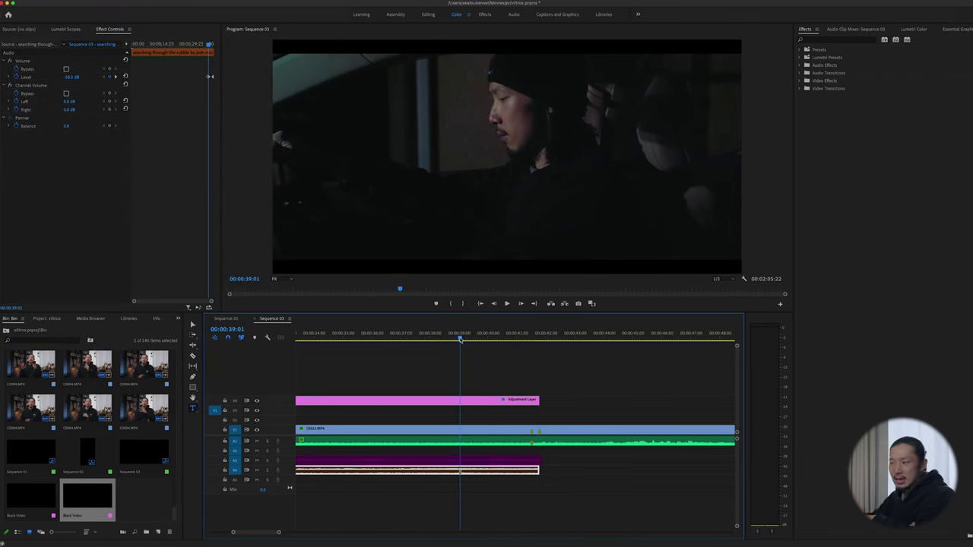
click(437, 338)
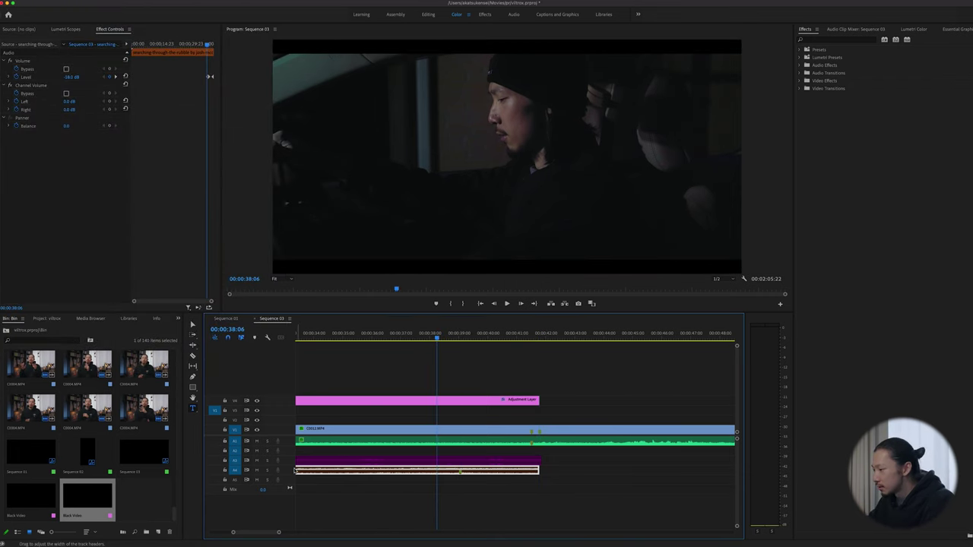
key(XF86AudioRaiseVolume)
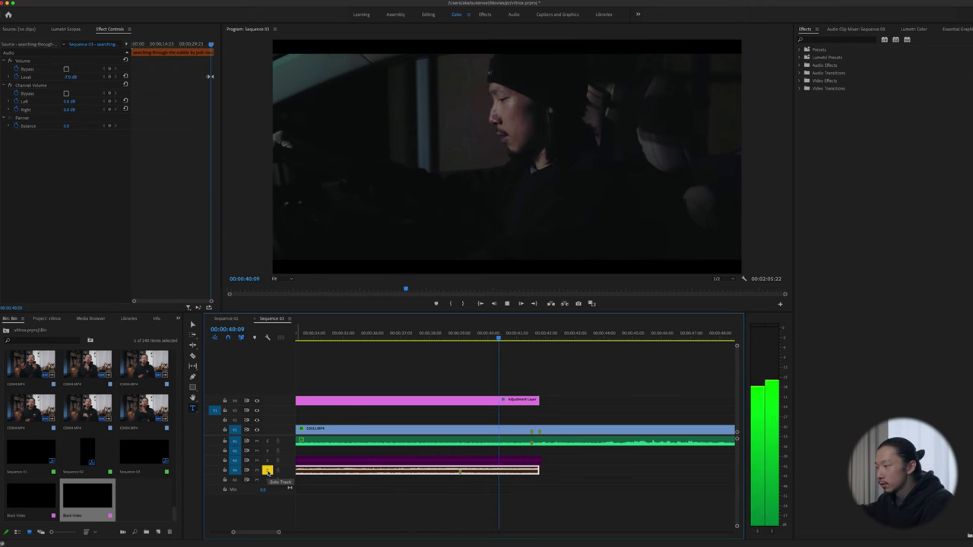
key(space)
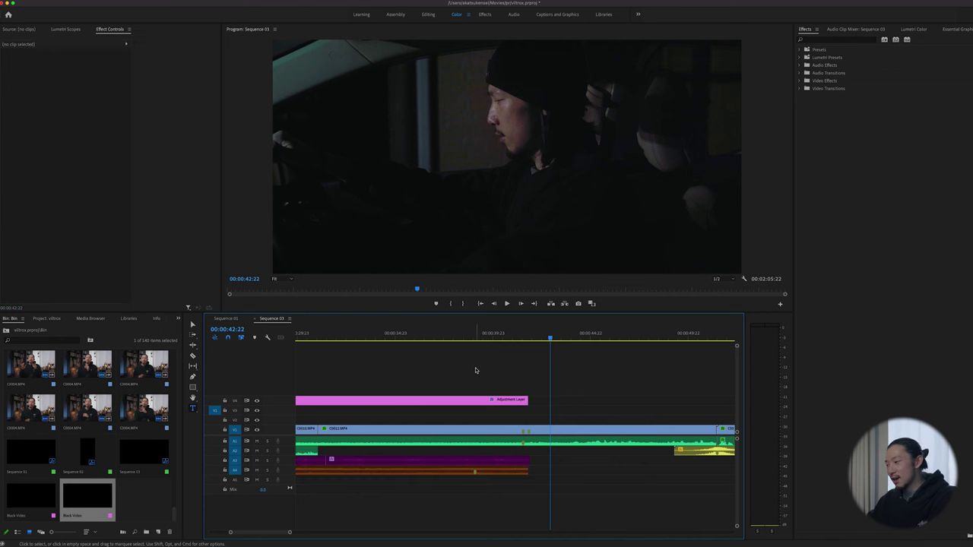
Step: Compare the picture on both sides of the cut from C0012 to C0004 and select each of the two clips in turn
scroll(475, 370, down, 3)
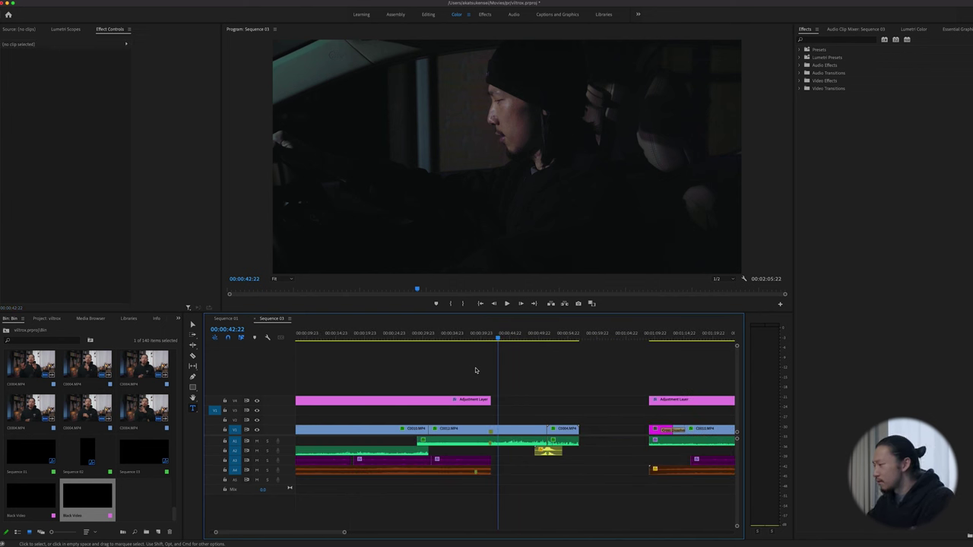
scroll(531, 365, up, 4)
click(482, 338)
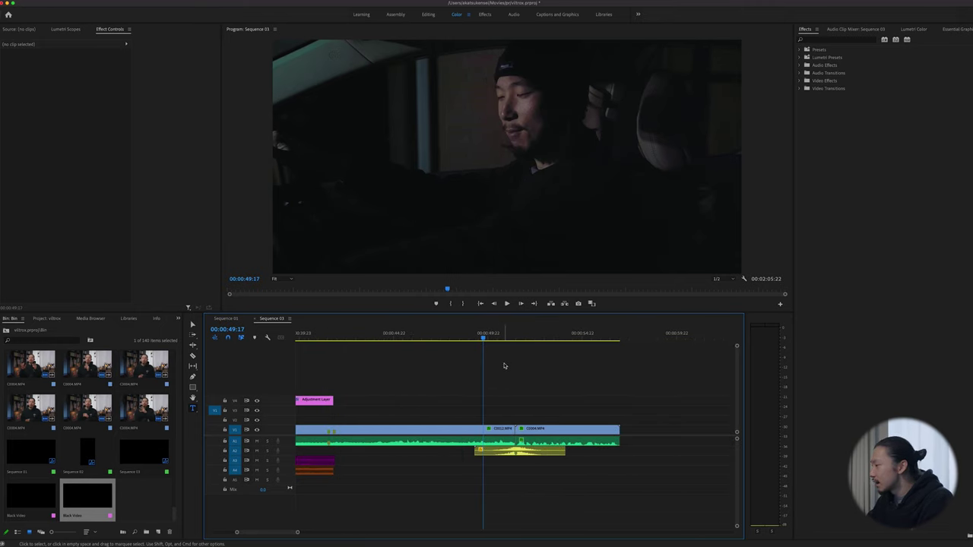
click(519, 338)
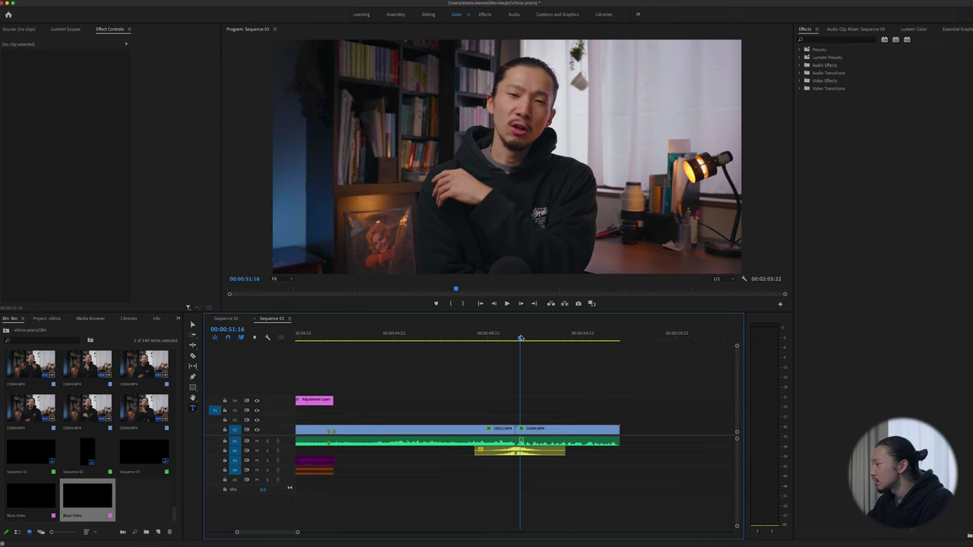
drag(520, 337, 493, 337)
scroll(462, 430, up, 1)
click(462, 430)
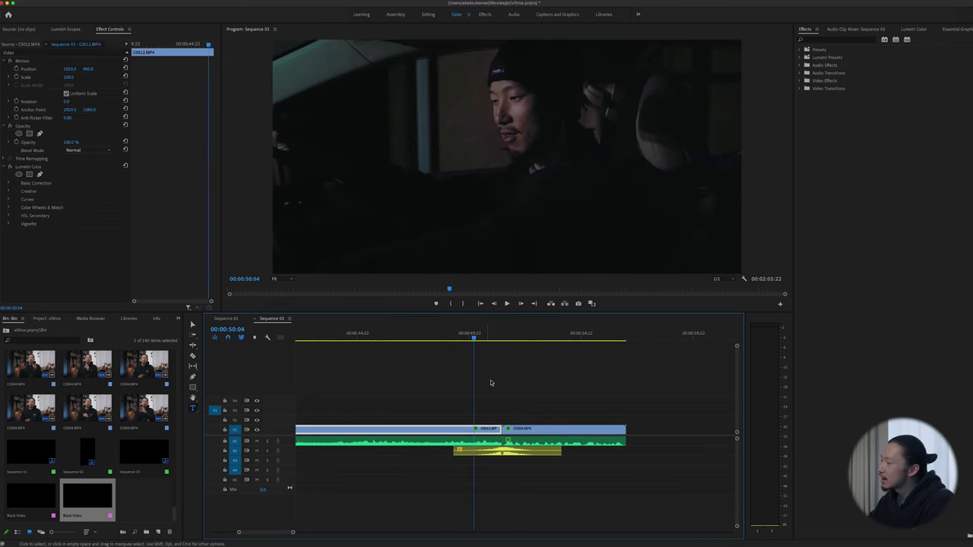
click(508, 335)
click(534, 431)
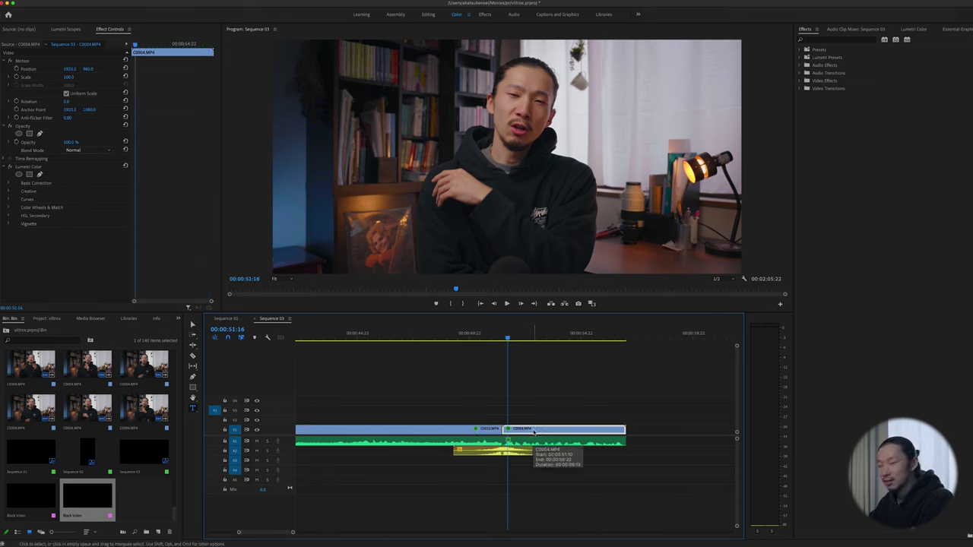
Step: Solo track A2 and play from 00:00:49:14 across the cut to hear the sound effect on its own
click(459, 397)
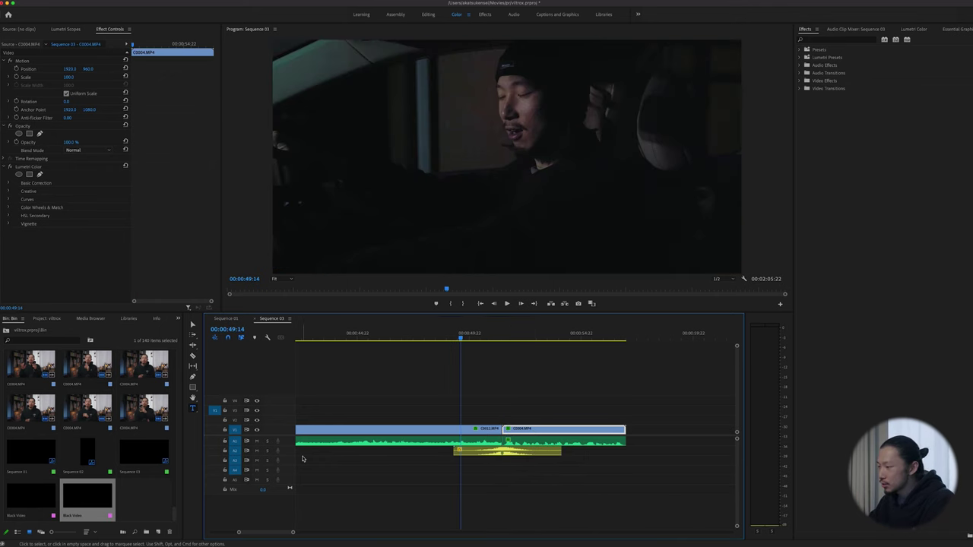
key(space)
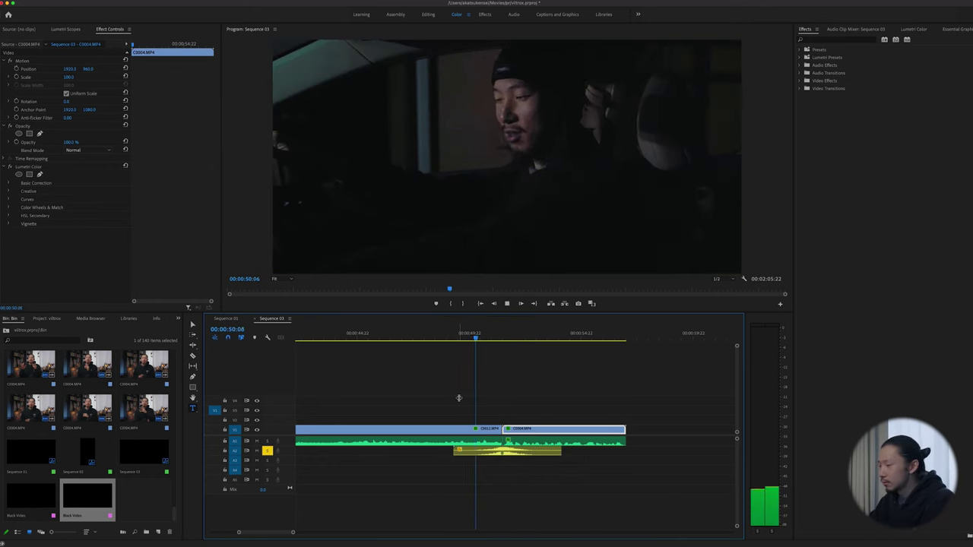
key(space)
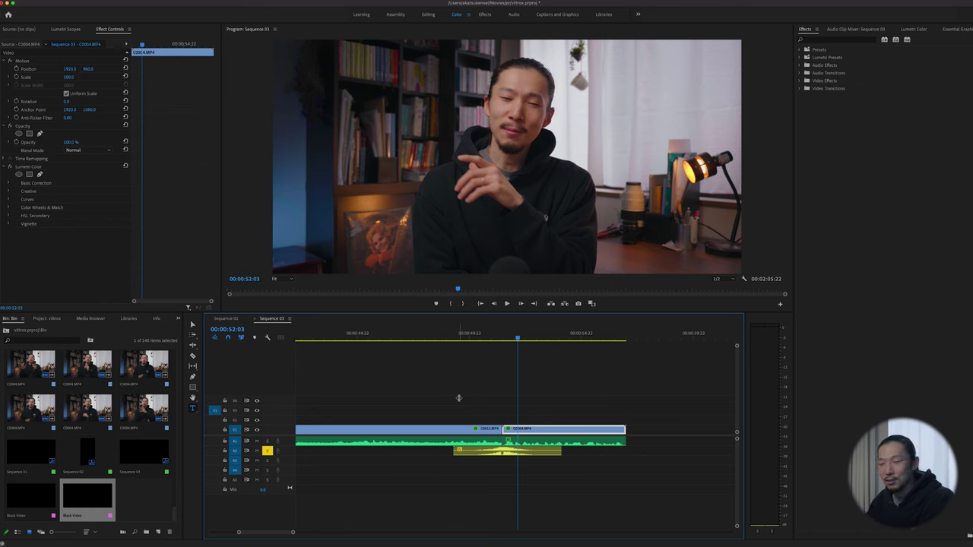
Step: Place the playhead at the cut, 00:00:51:10, and select the A2 whoosh effect and the adjoining clips to inspect their alignment
click(501, 403)
scroll(521, 408, up, 4)
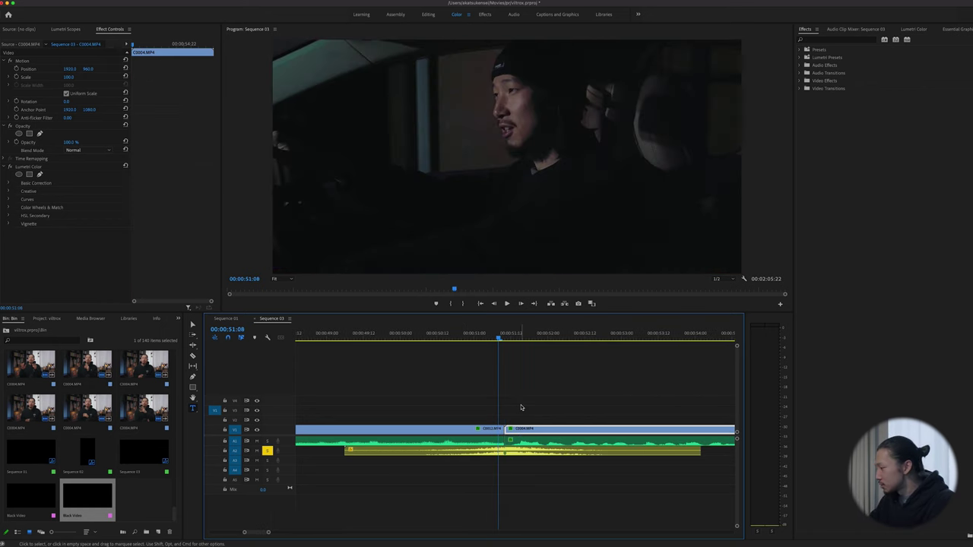
scroll(513, 446, up, 3)
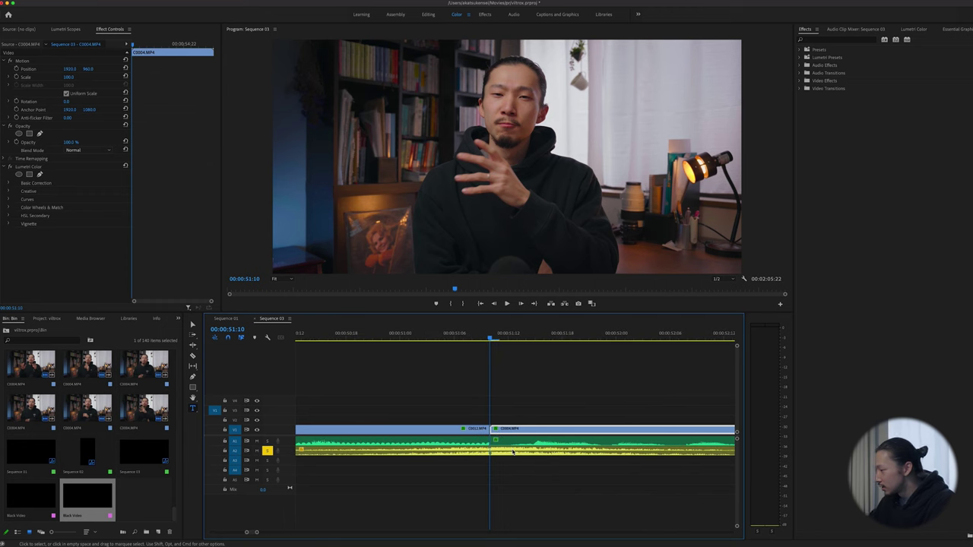
click(513, 452)
scroll(509, 453, down, 5)
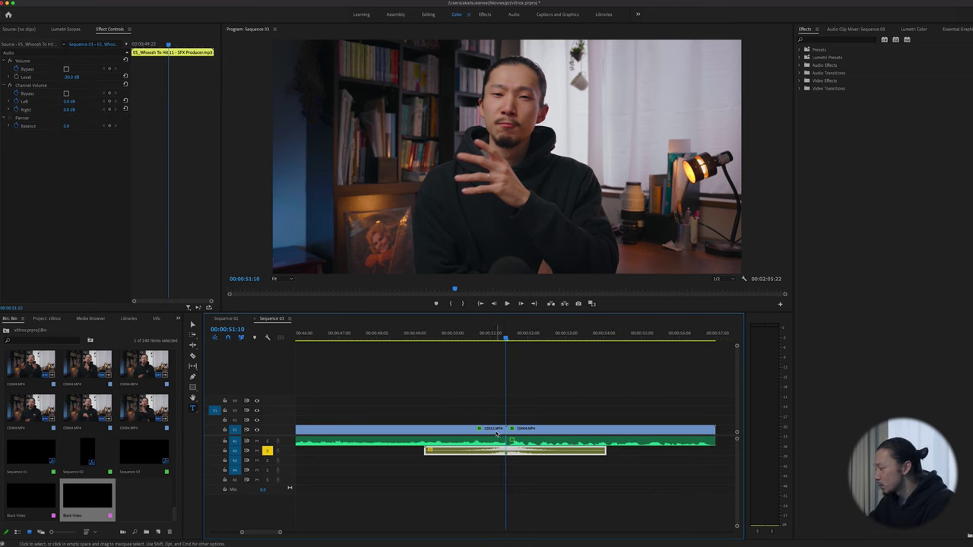
click(491, 430)
click(529, 430)
Step: Turn off A2's solo and play from 00:00:46:14 past the cut into C0004 to review the transition with all the audio
key(minus)
key(minus)
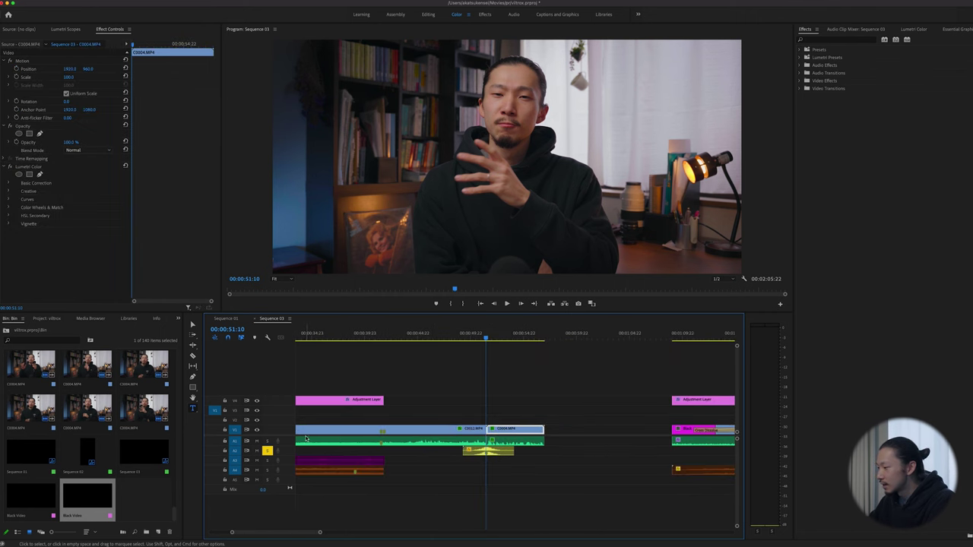
click(438, 336)
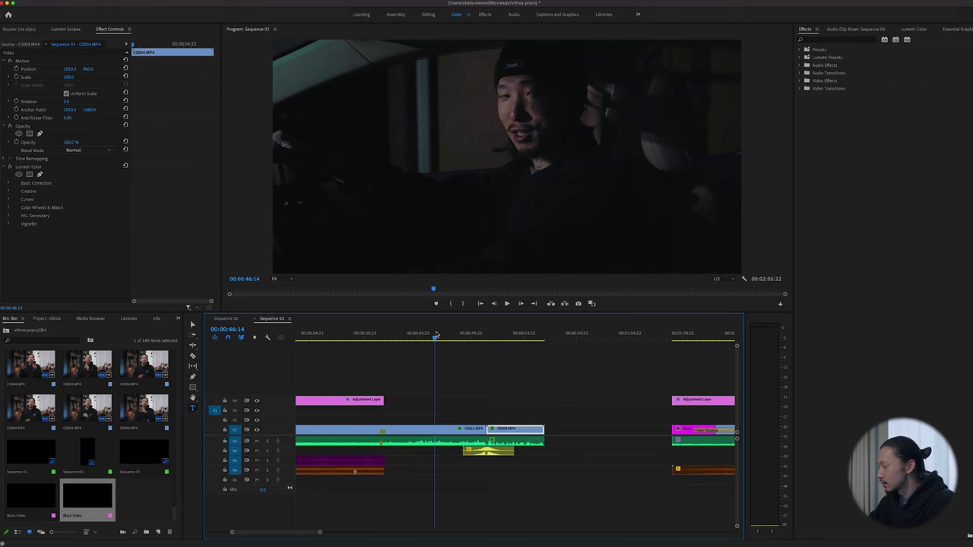
key(space)
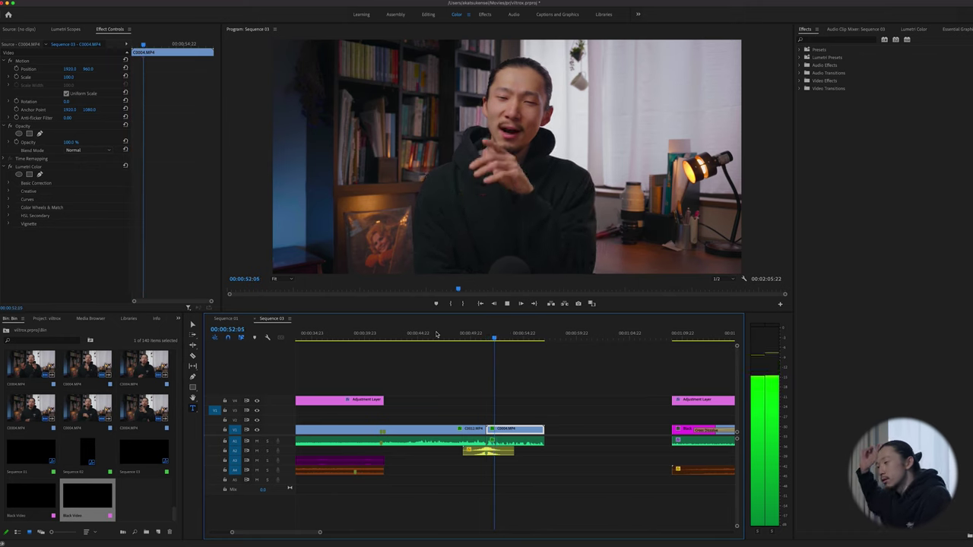
key(space)
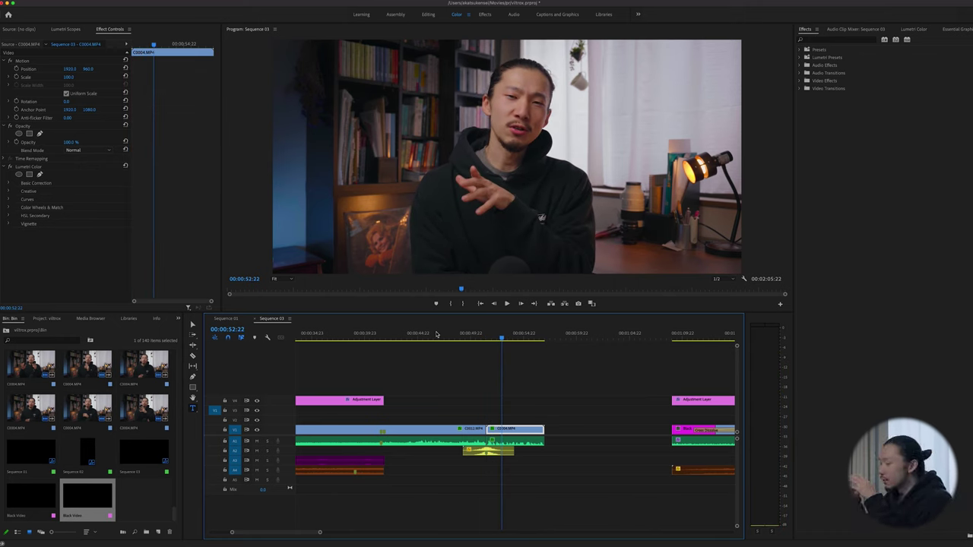